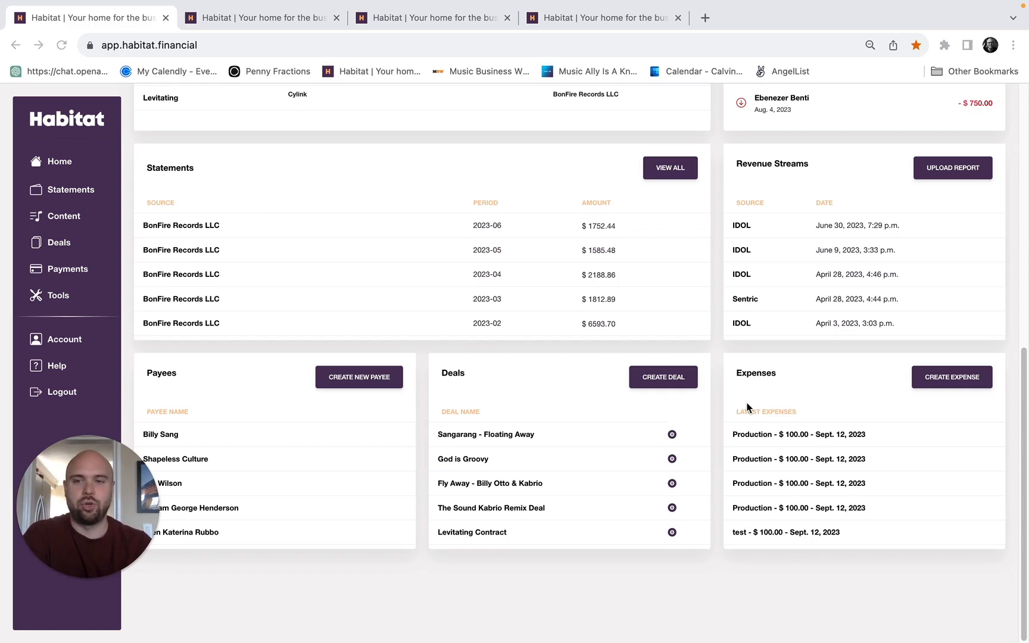
# Start a new expense with the expense type Production and a total amount of 100.
pyautogui.click(954, 381)
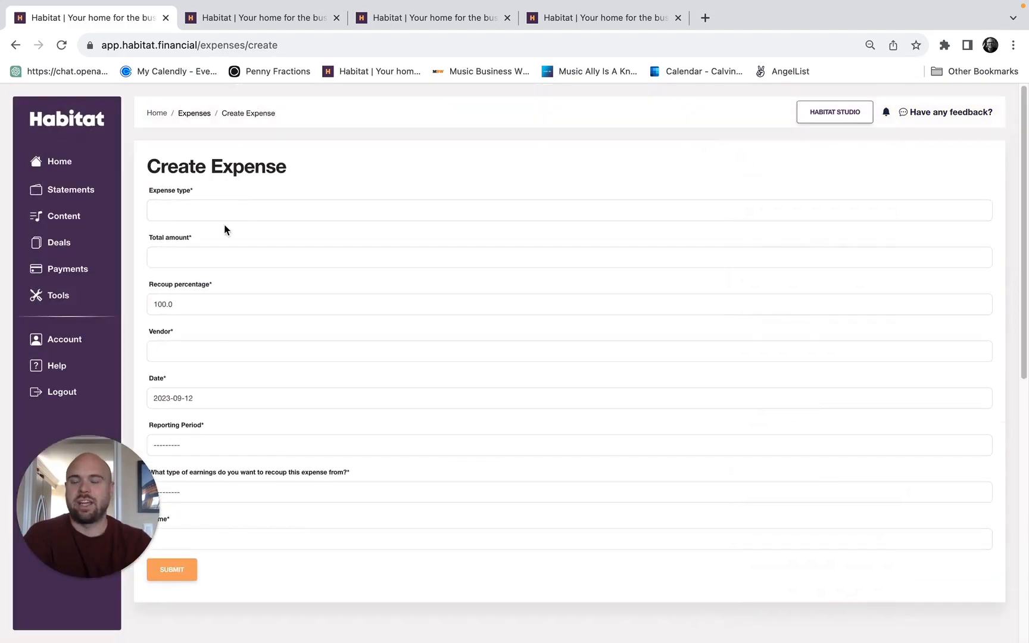
pyautogui.click(185, 210)
pyautogui.click(257, 242)
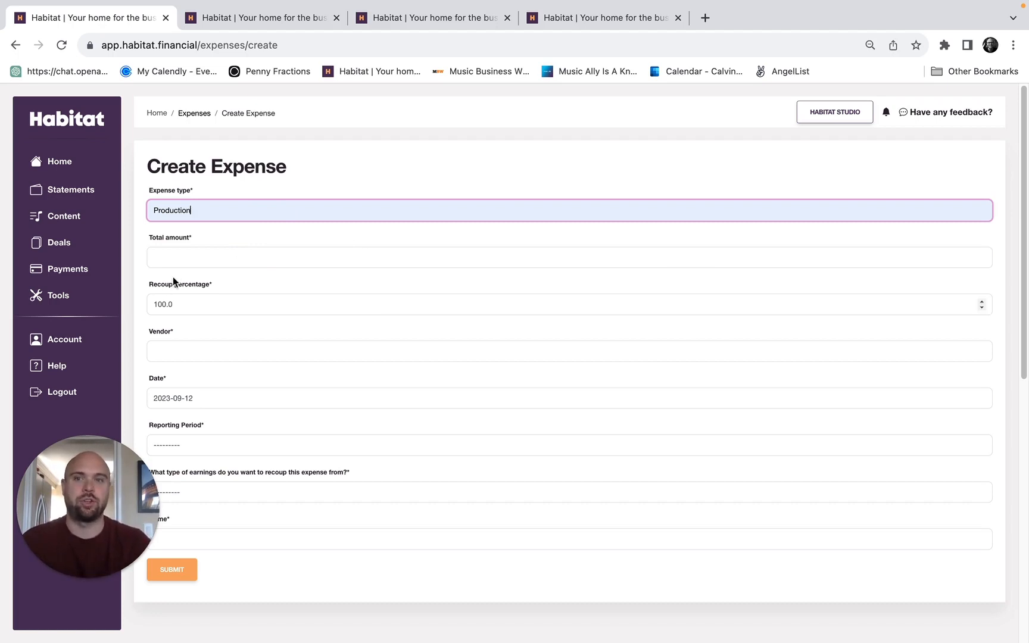
pyautogui.click(177, 260)
pyautogui.write('100')
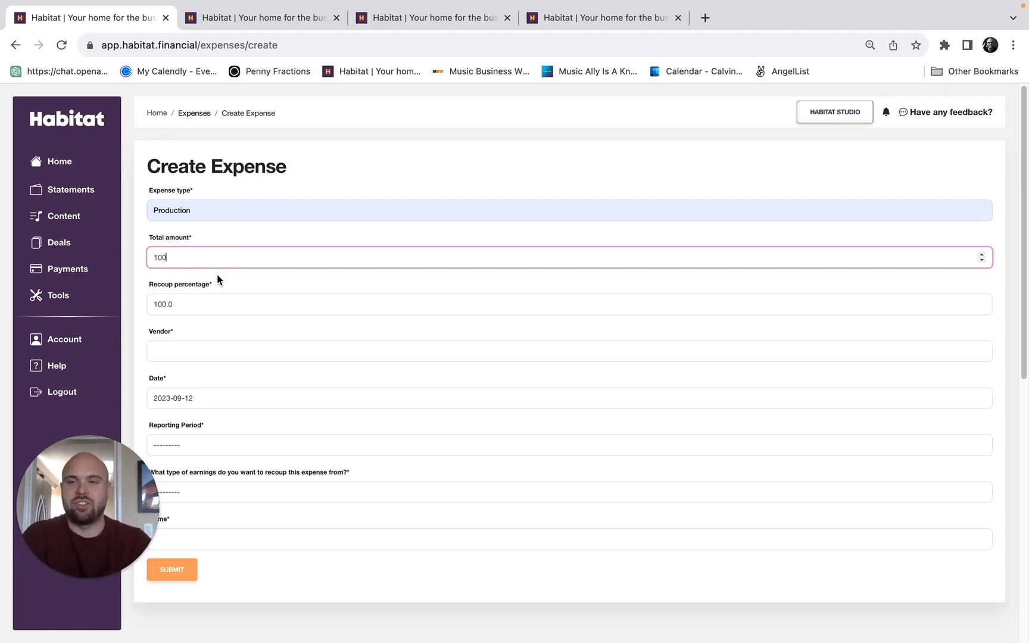
# Set the expense's recoup percentage to 50.
pyautogui.click(203, 308)
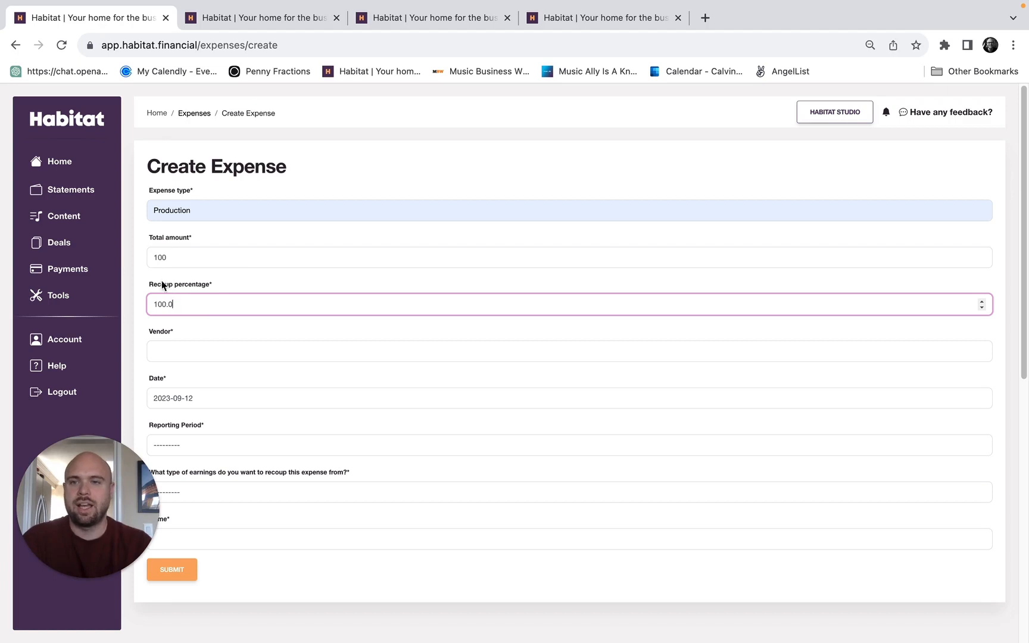
pyautogui.moveTo(157, 304); pyautogui.dragTo(199, 299)
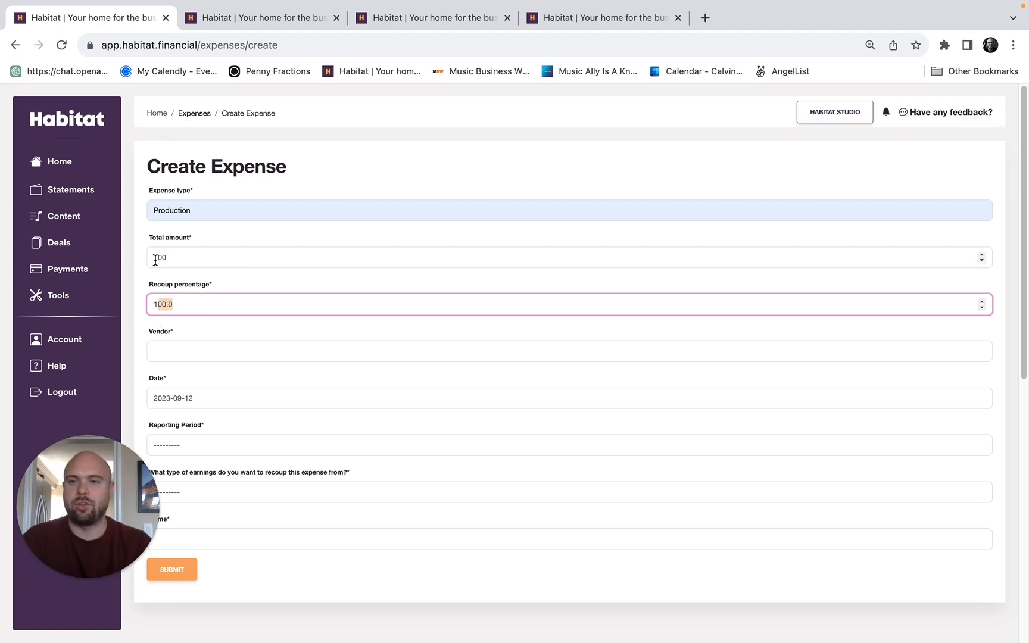
pyautogui.moveTo(155, 260); pyautogui.dragTo(186, 259)
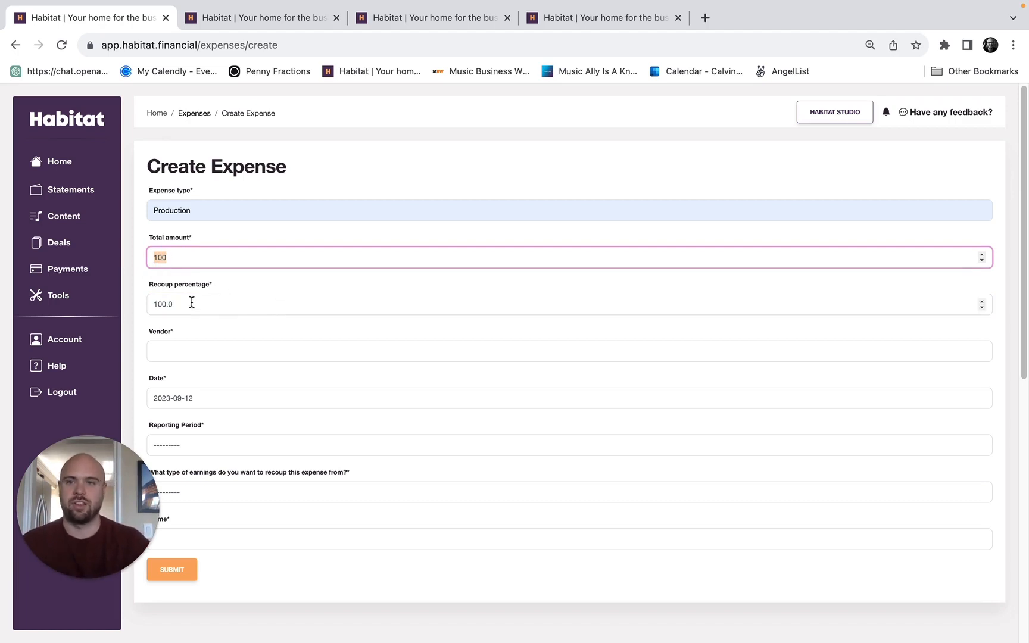
pyautogui.moveTo(192, 303); pyautogui.dragTo(114, 306)
pyautogui.write('50')
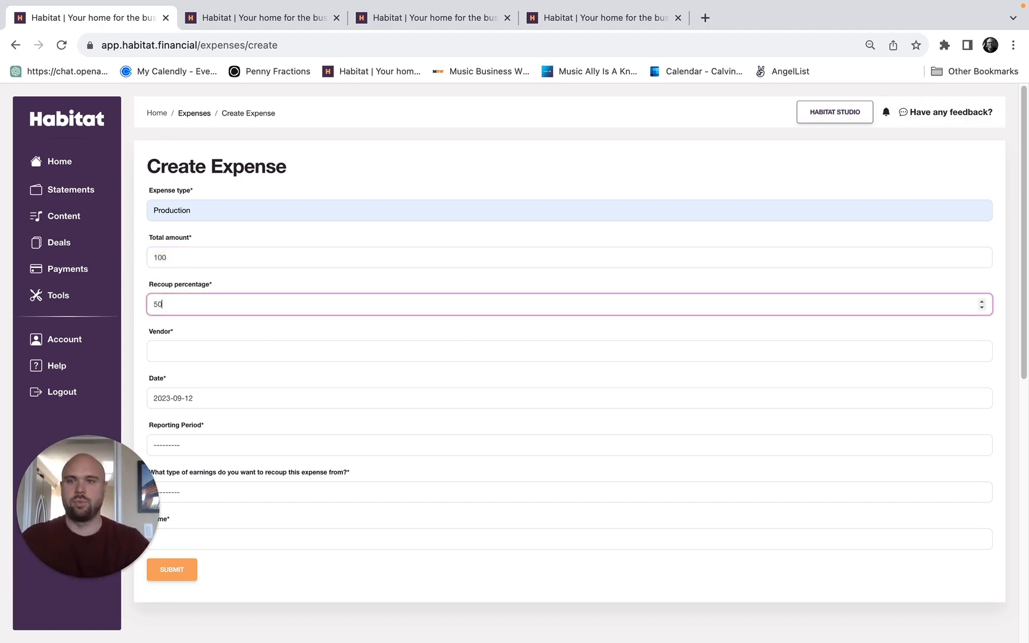
pyautogui.click(197, 282)
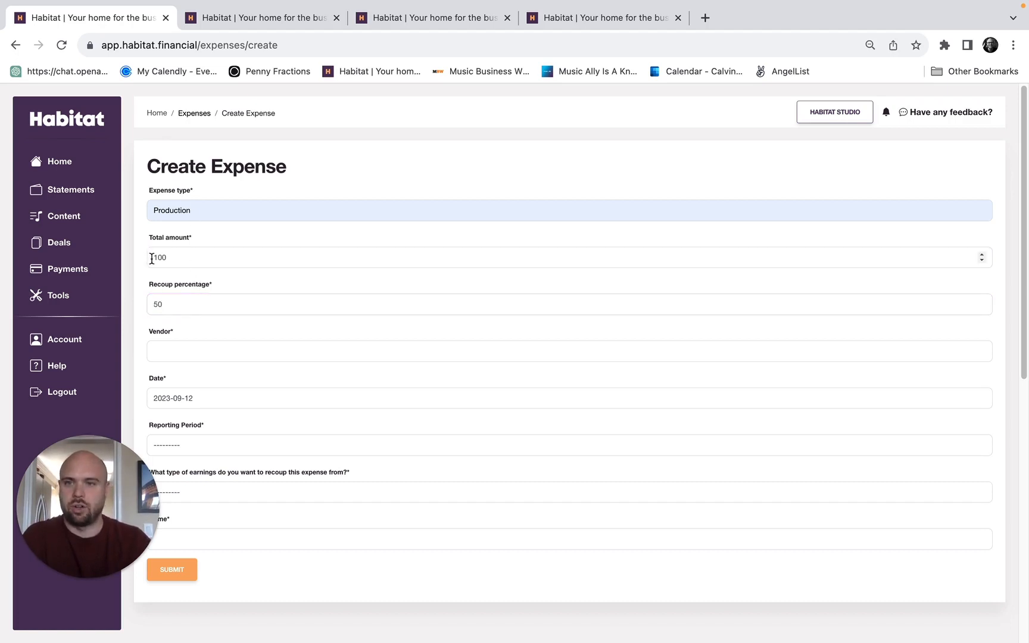
pyautogui.moveTo(152, 258); pyautogui.dragTo(179, 258)
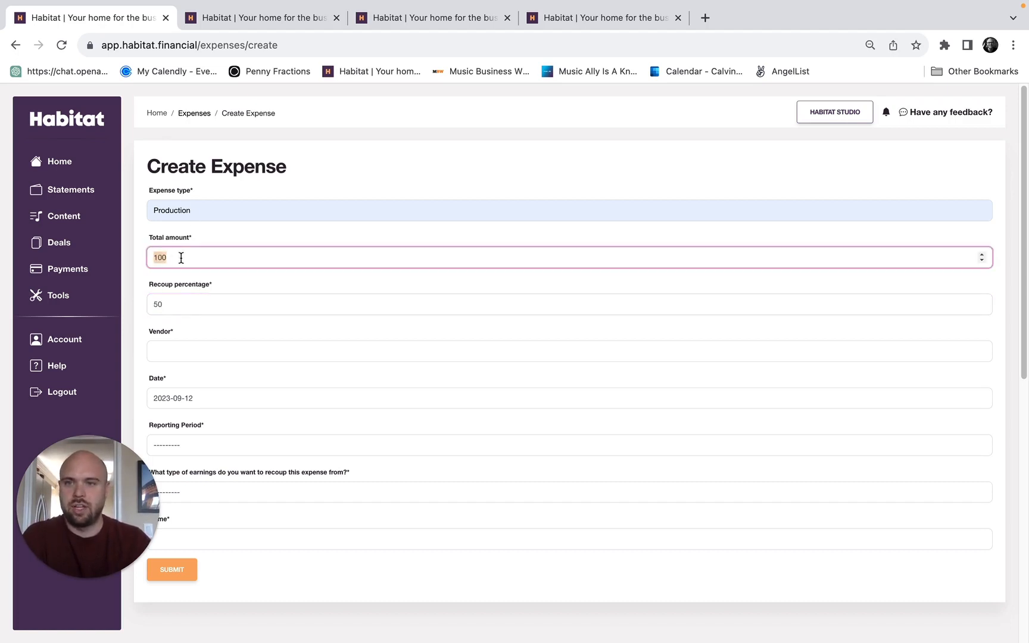
# Set the expense's recoup percentage back to 100.
pyautogui.click(168, 305)
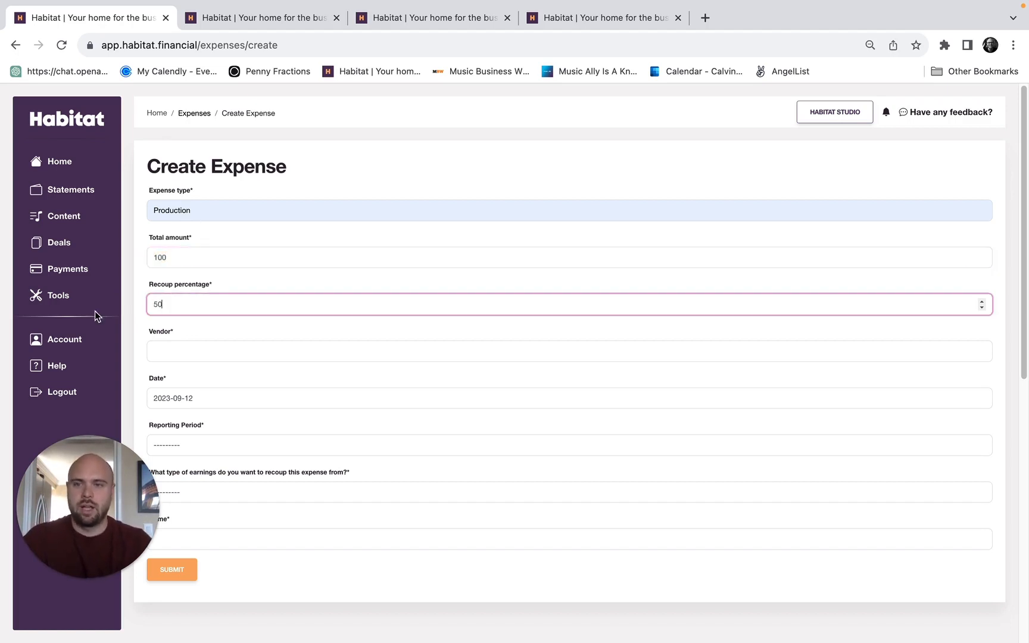
pyautogui.write('100')
pyautogui.press('BackSpace')
pyautogui.press('BackSpace')
pyautogui.press('BackSpace')
pyautogui.press('BackSpace')
pyautogui.press('BackSpace')
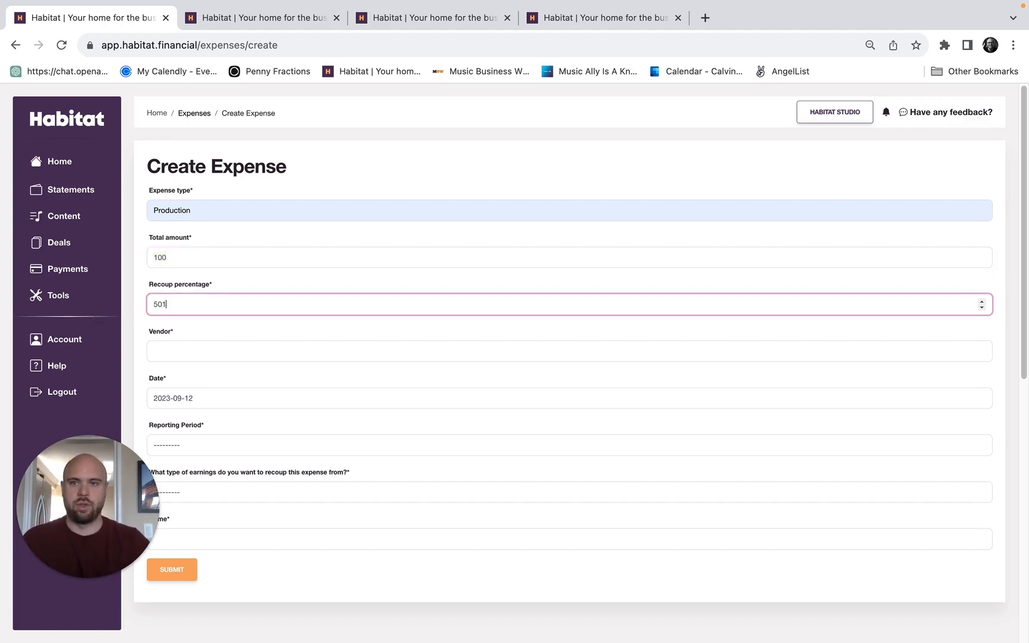
pyautogui.write('100')
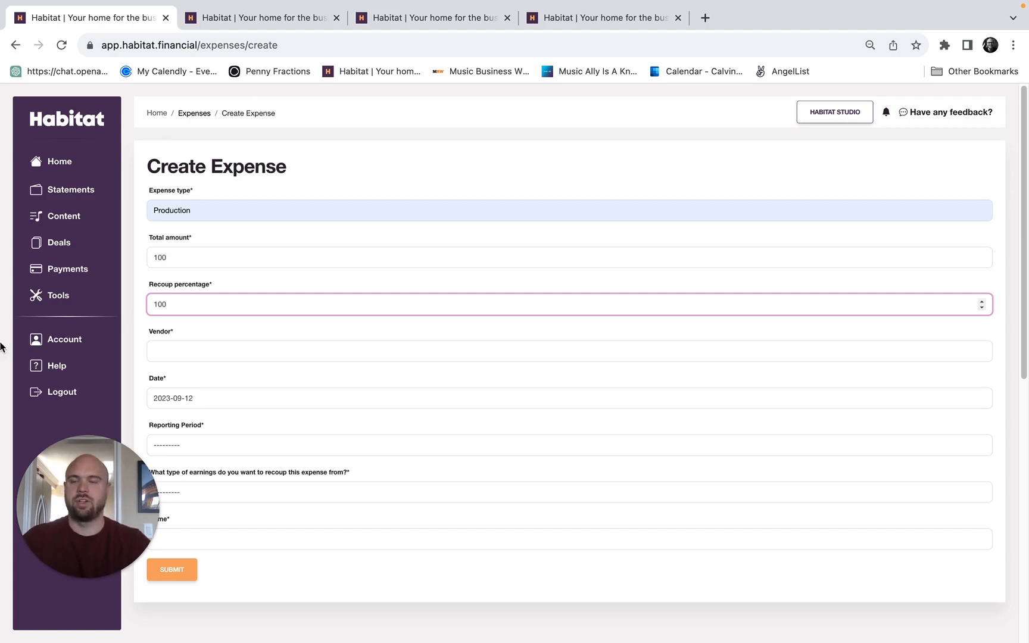
# Enter Producer X as the vendor and choose 2023-07 July 2023 [Month] as the reporting period.
pyautogui.click(174, 351)
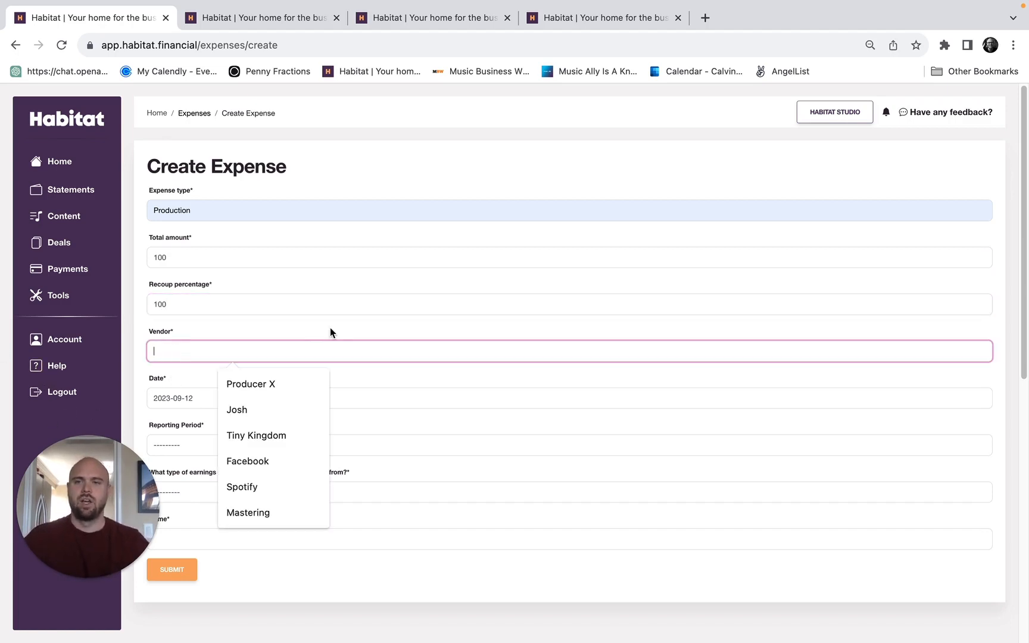
pyautogui.click(274, 386)
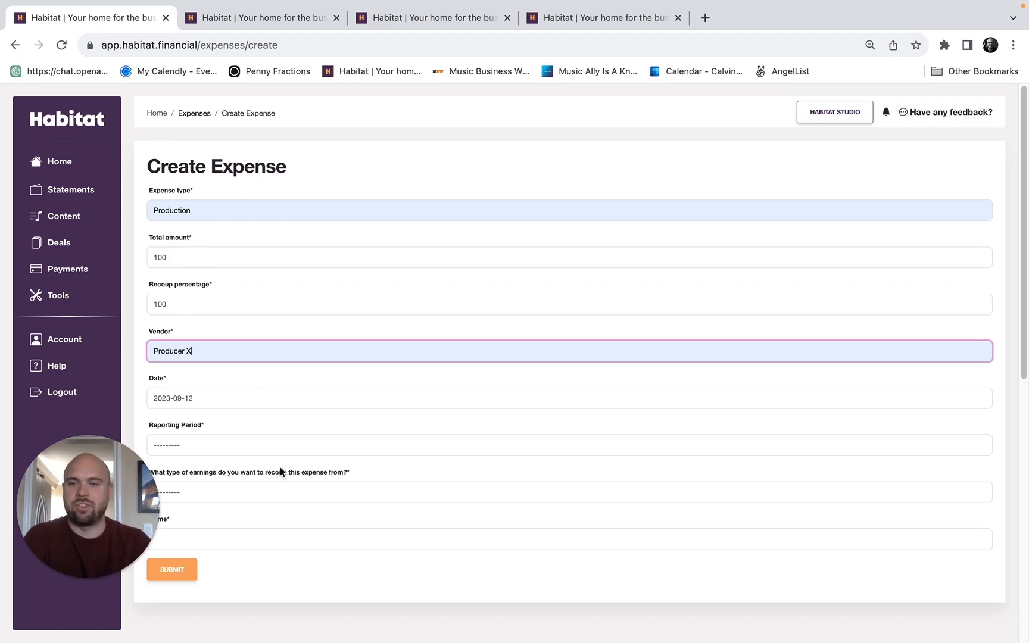
pyautogui.click(184, 399)
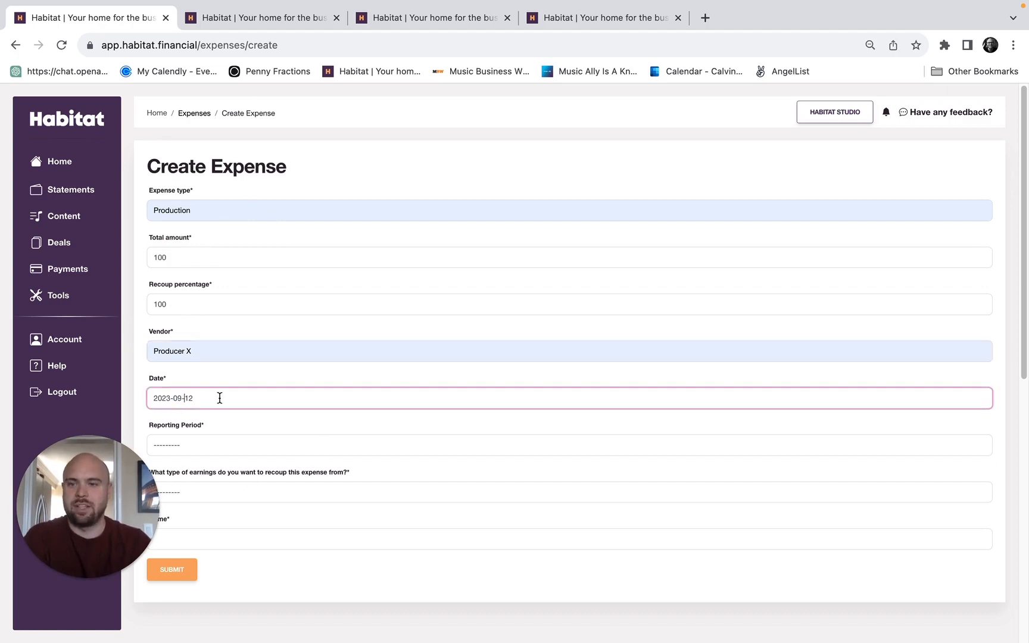
pyautogui.click(169, 445)
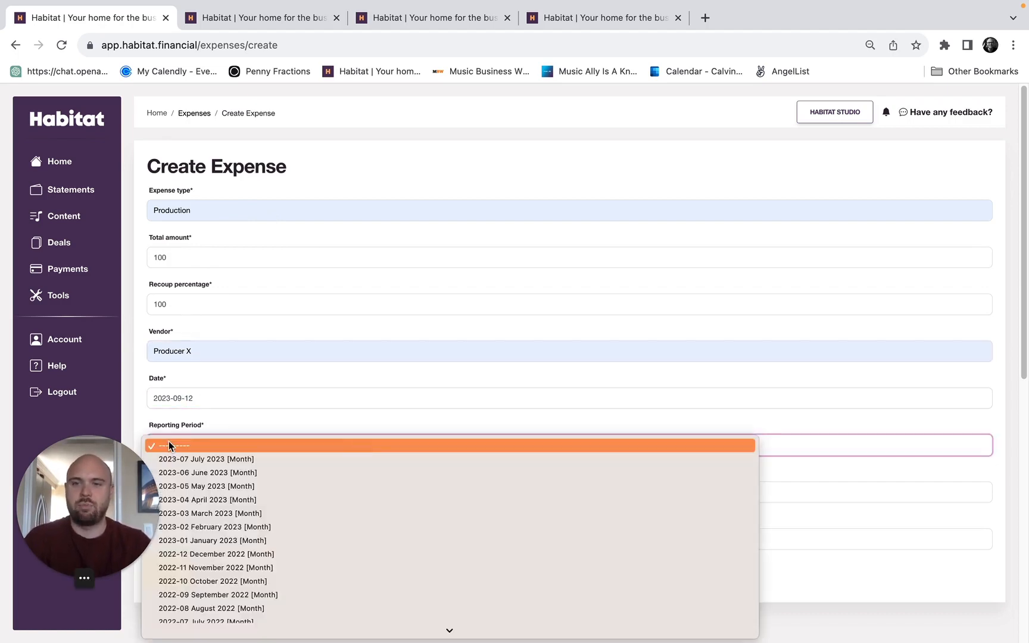
pyautogui.click(179, 462)
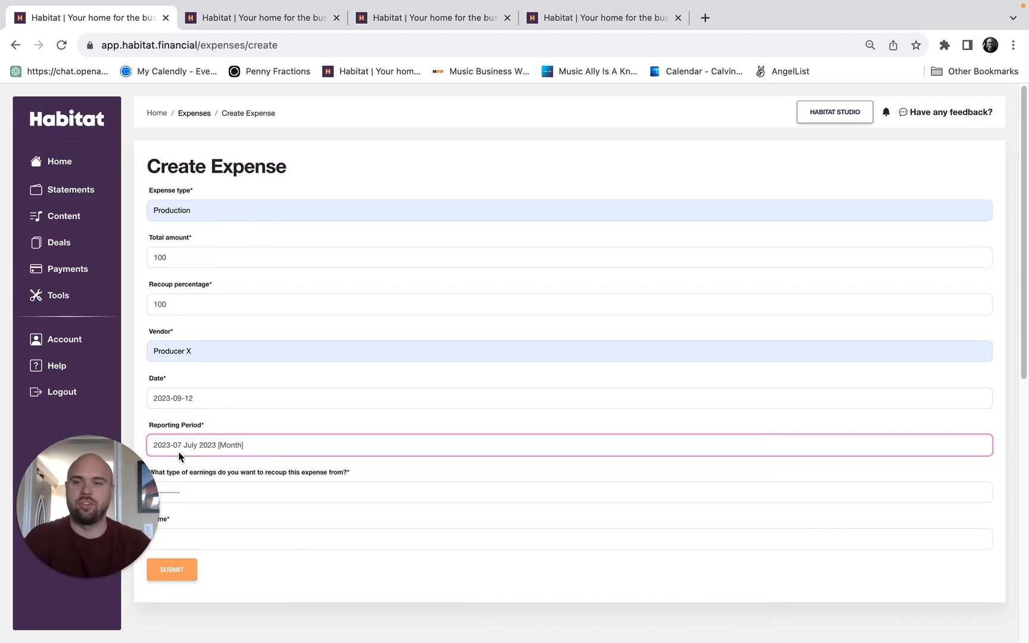
# Name the expense "Producer X fee for Album 1".
pyautogui.moveTo(81, 508); pyautogui.dragTo(922, 92)
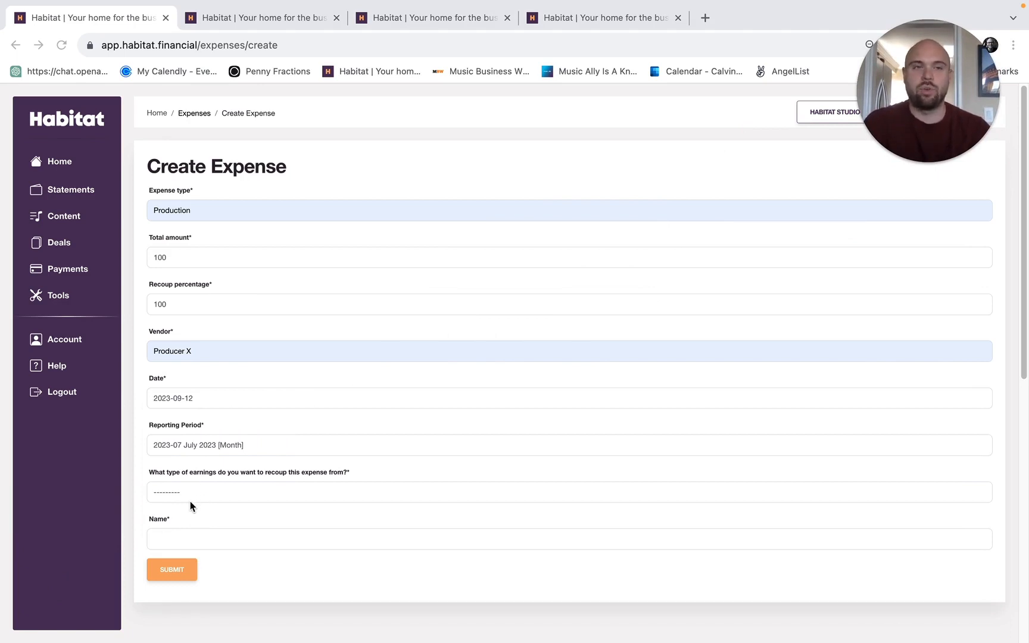
pyautogui.click(177, 540)
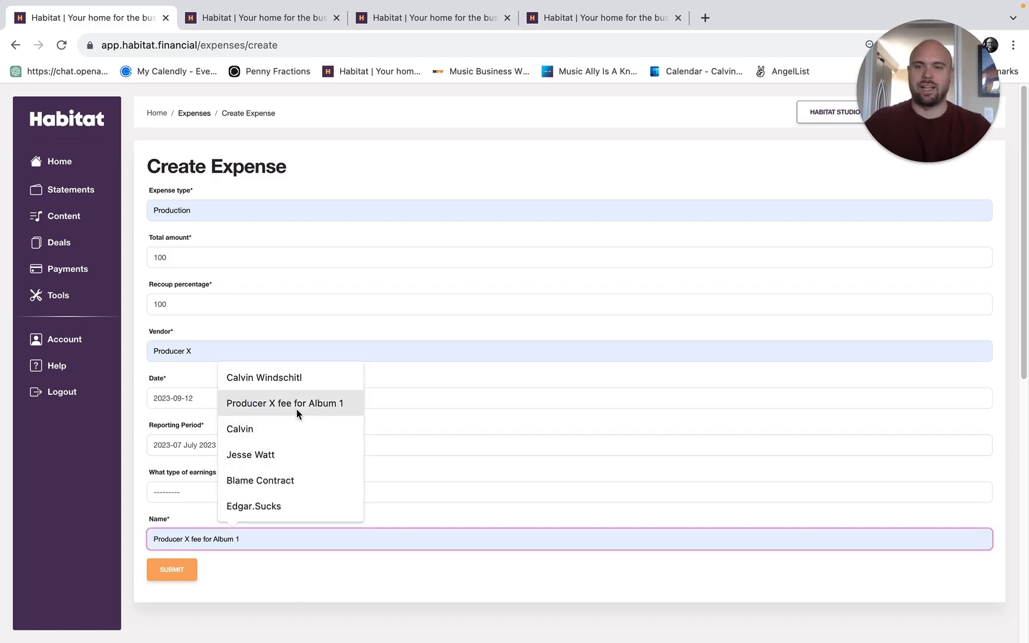
pyautogui.click(268, 403)
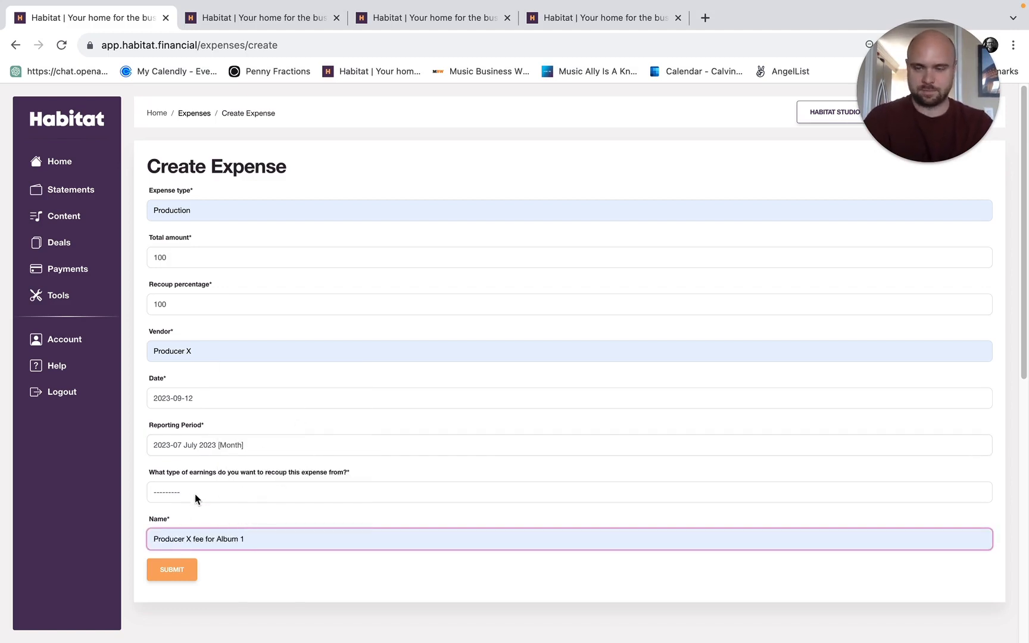
# Choose Total Payee Earnings as the earnings to recoup the expense from and submit the expense.
pyautogui.moveTo(151, 475); pyautogui.dragTo(337, 472)
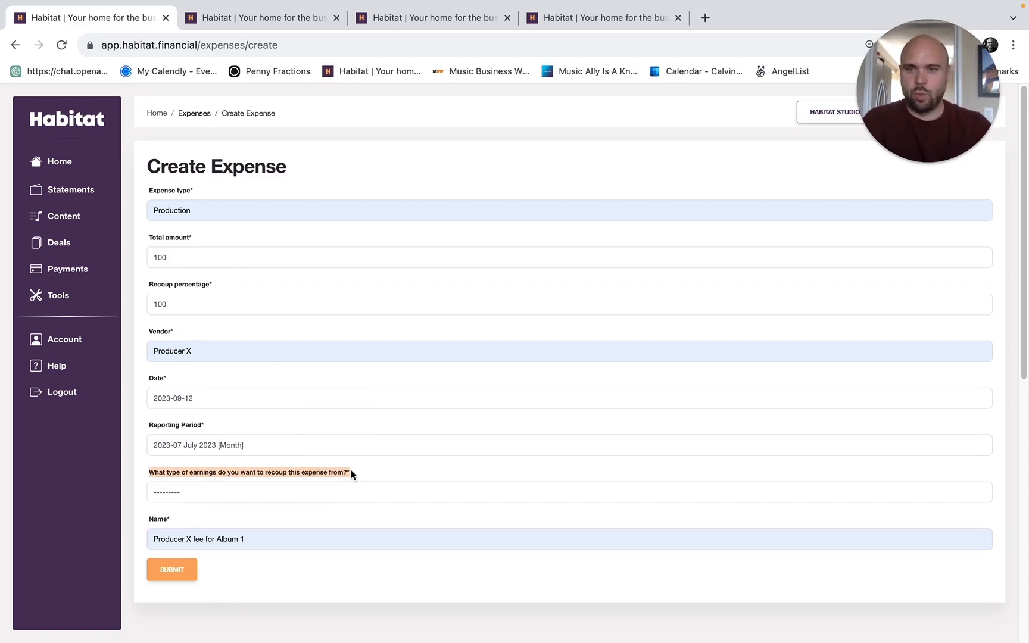
pyautogui.click(208, 502)
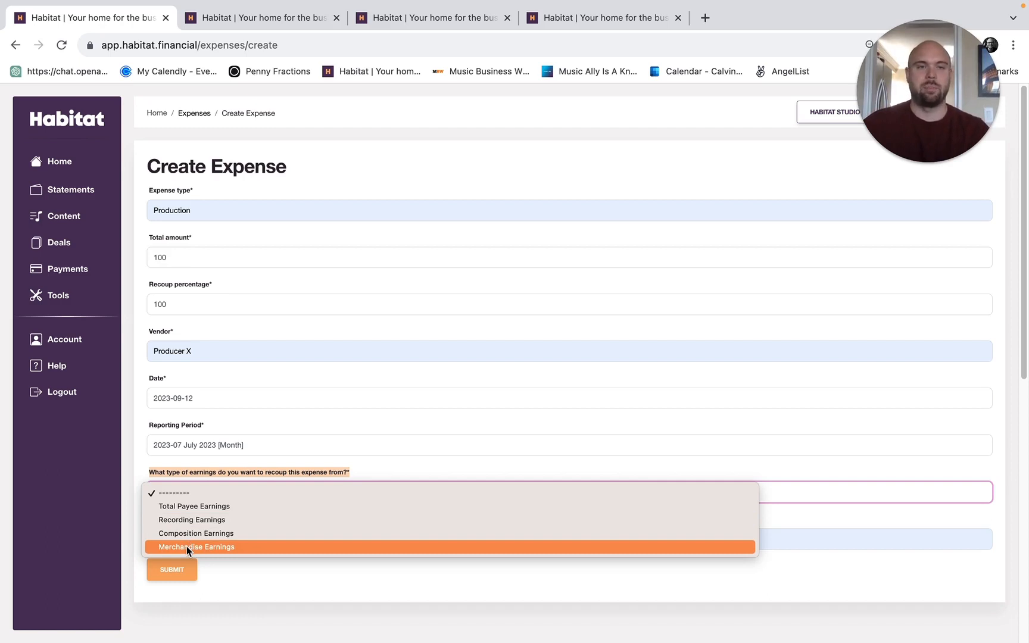
pyautogui.click(178, 519)
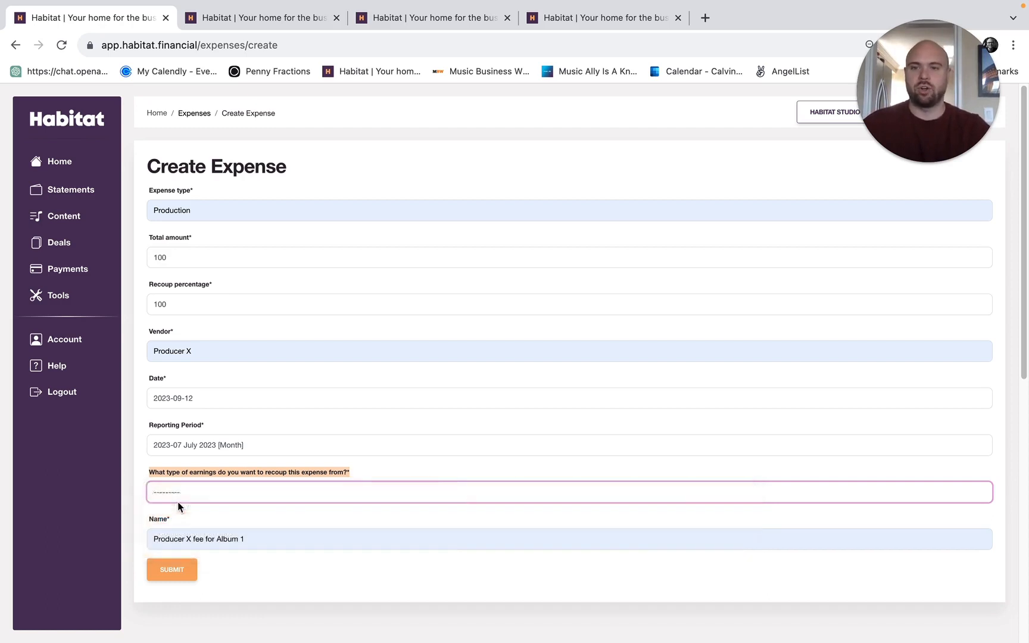
pyautogui.click(177, 491)
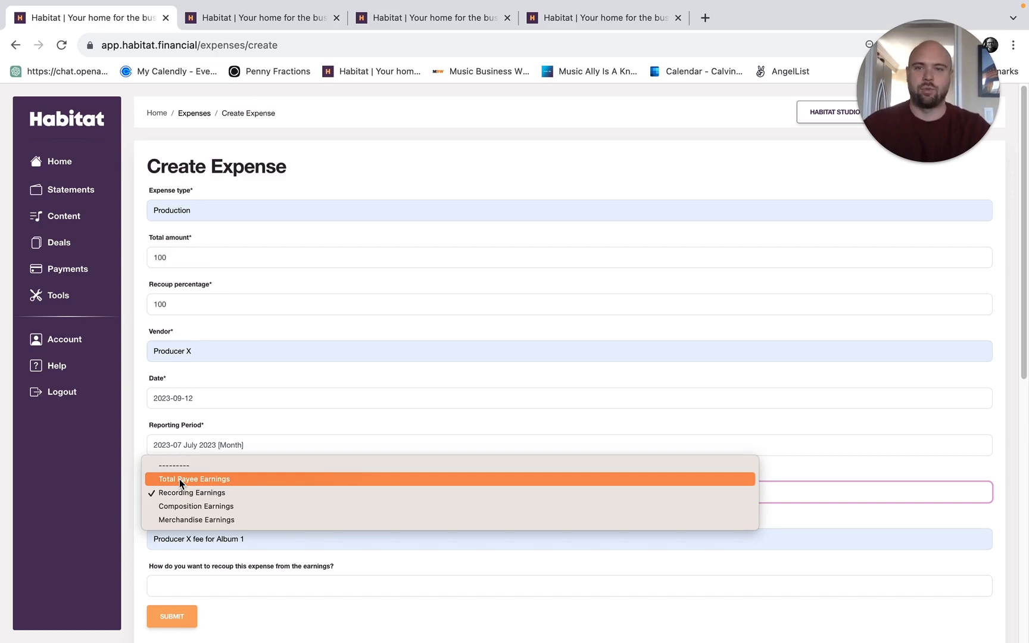
pyautogui.click(179, 479)
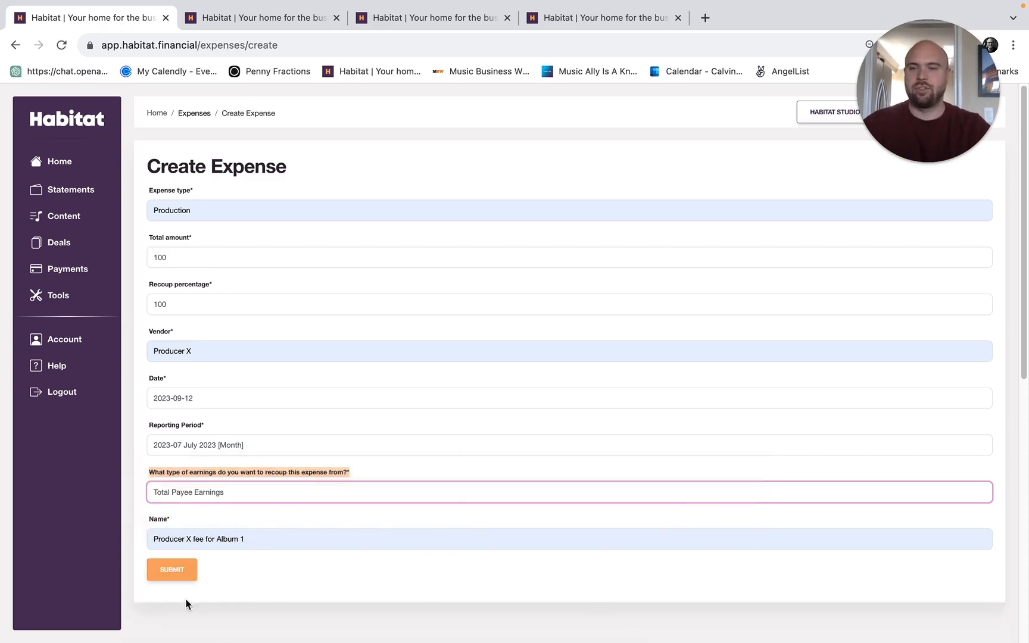
pyautogui.click(173, 570)
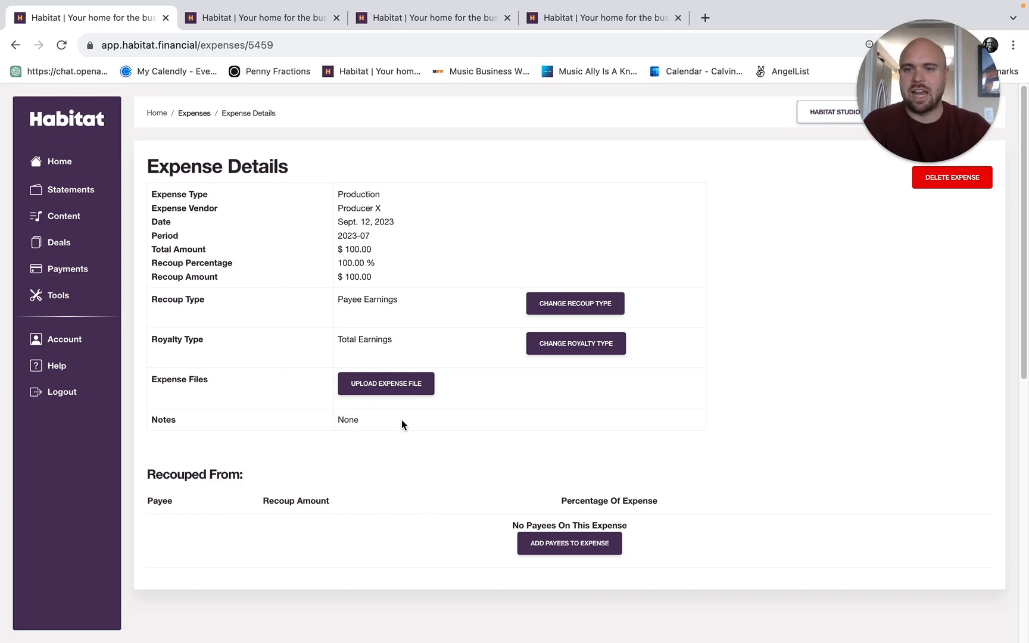
# Add a payee to the expense, selecting the payee's name and assigning 50 percent of the expense.
pyautogui.click(571, 545)
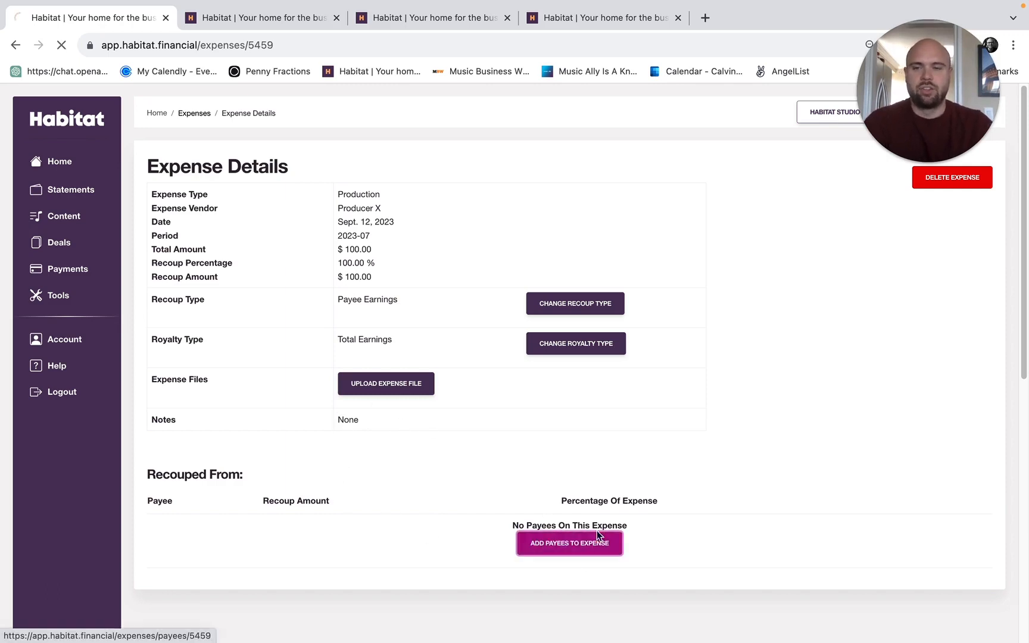
pyautogui.click(199, 546)
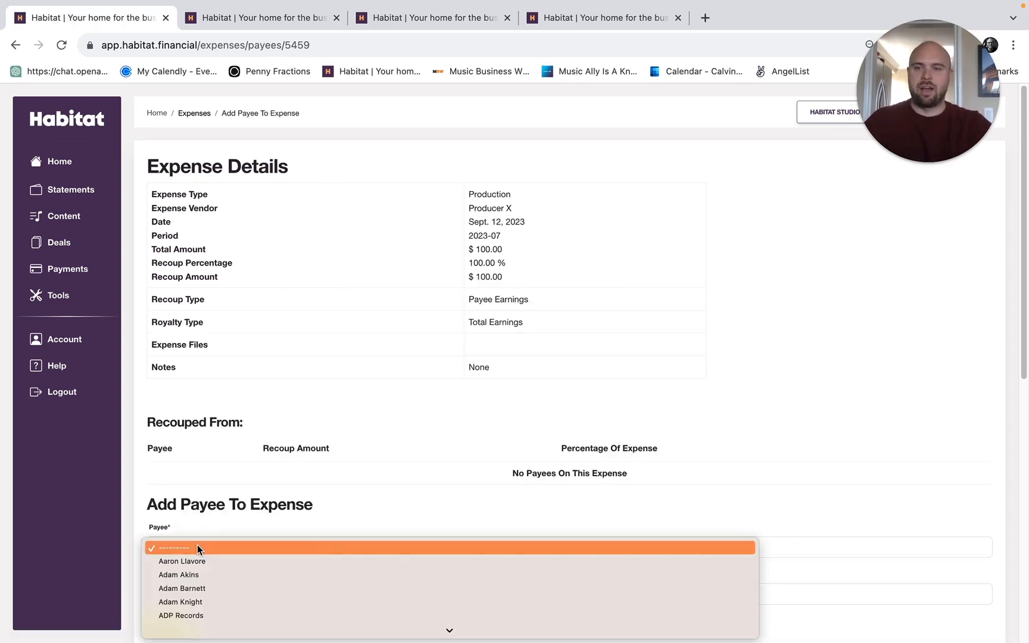
pyautogui.write('ko')
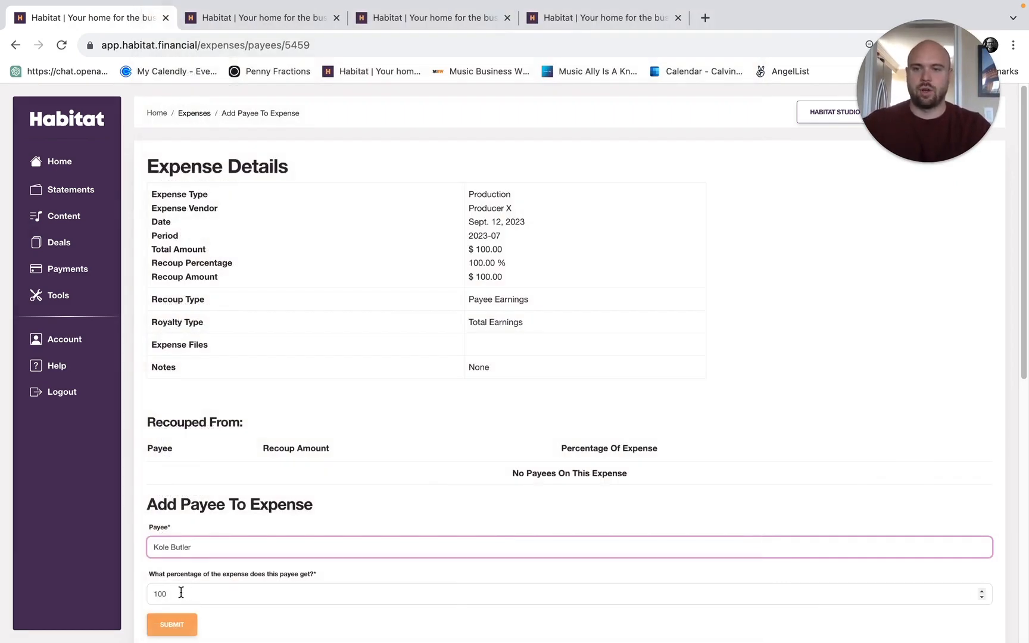
pyautogui.moveTo(147, 575); pyautogui.dragTo(293, 578)
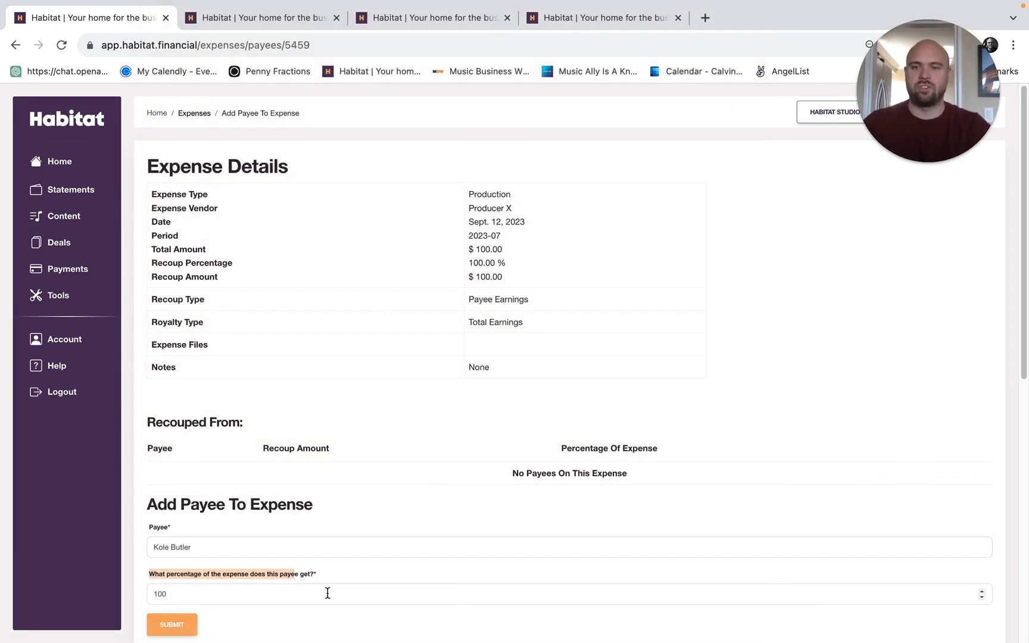
pyautogui.click(260, 595)
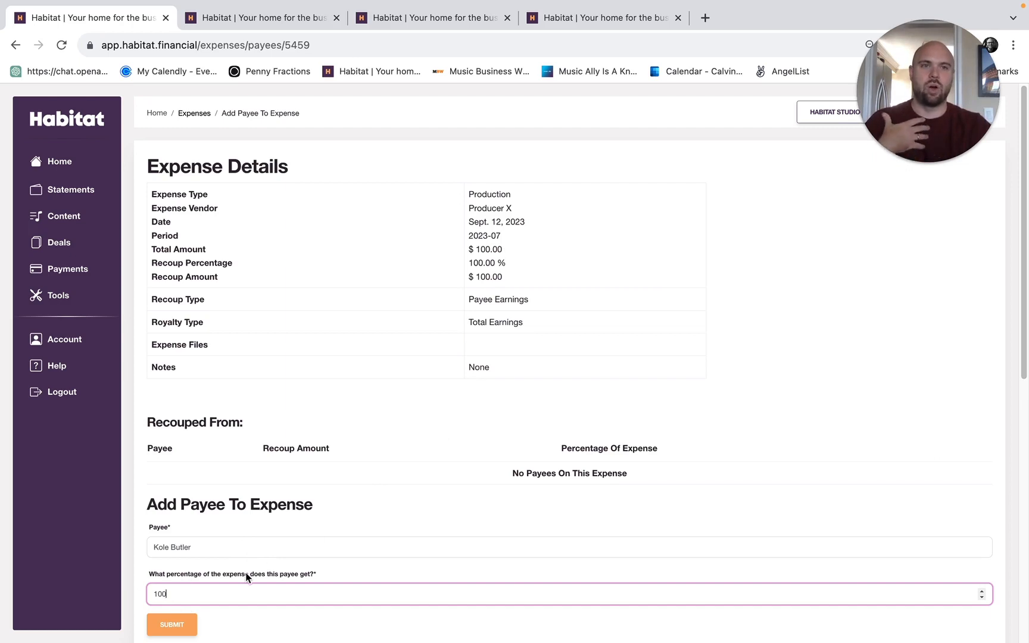
pyautogui.moveTo(476, 250); pyautogui.dragTo(512, 246)
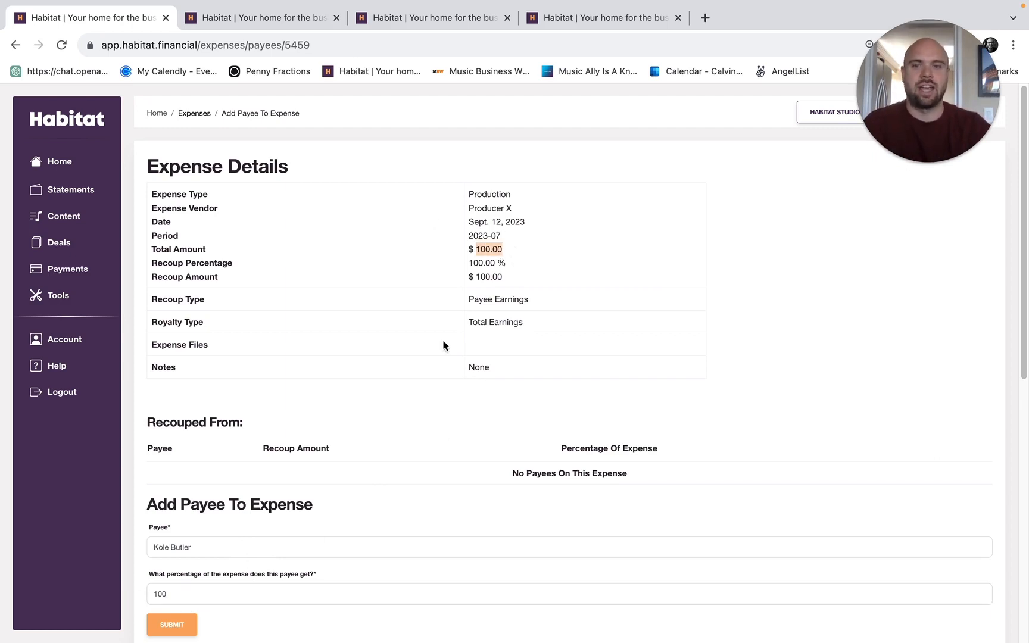
pyautogui.doubleClick(181, 595)
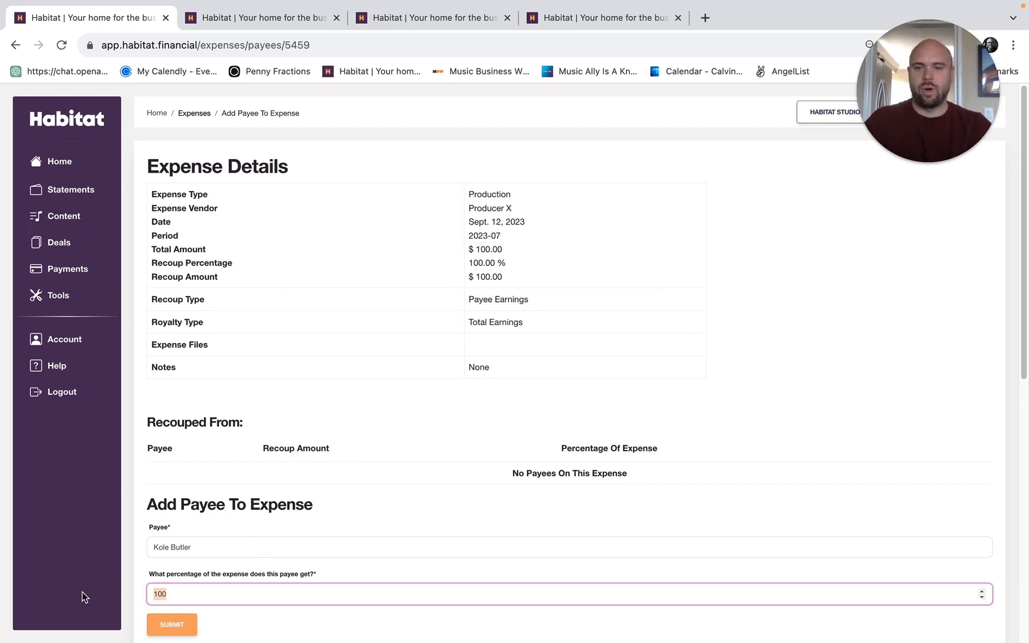
pyautogui.write('50')
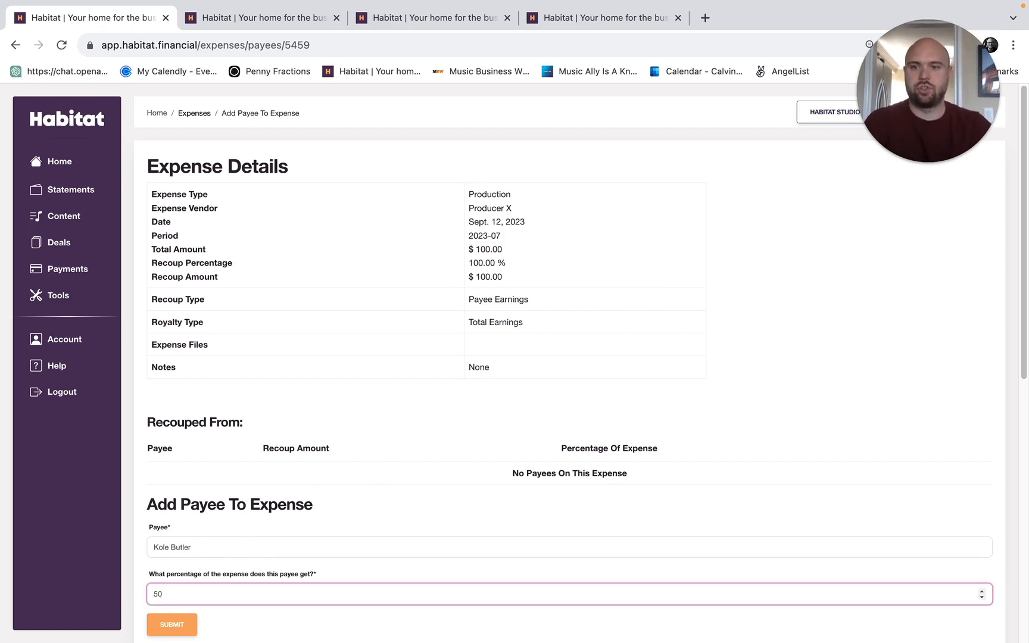
pyautogui.click(173, 624)
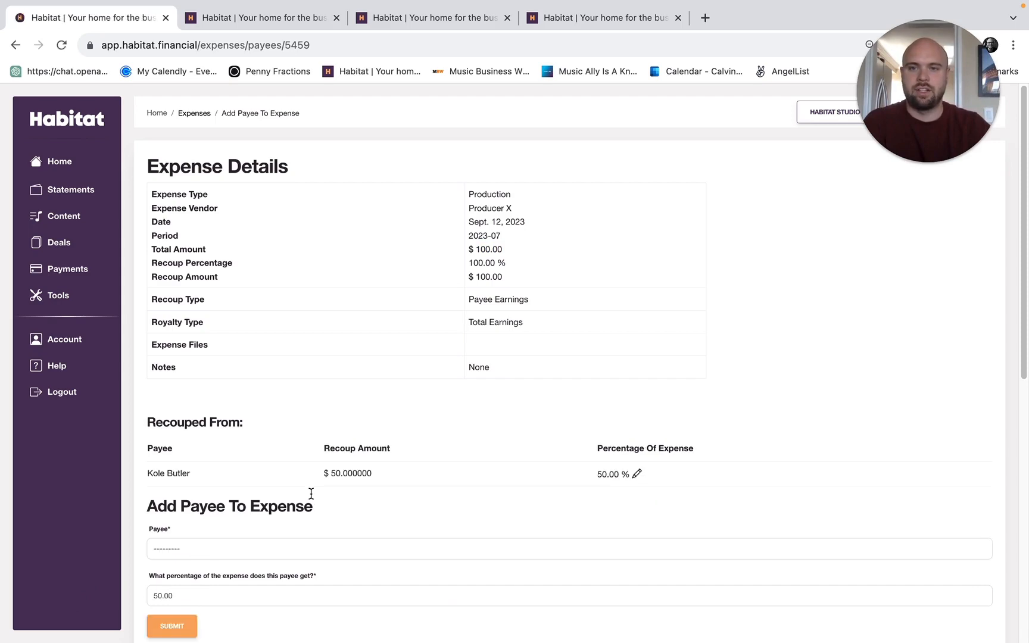
# Add a second payee to the expense, selecting the payee's name and submitting a 50 percent share.
pyautogui.click(190, 552)
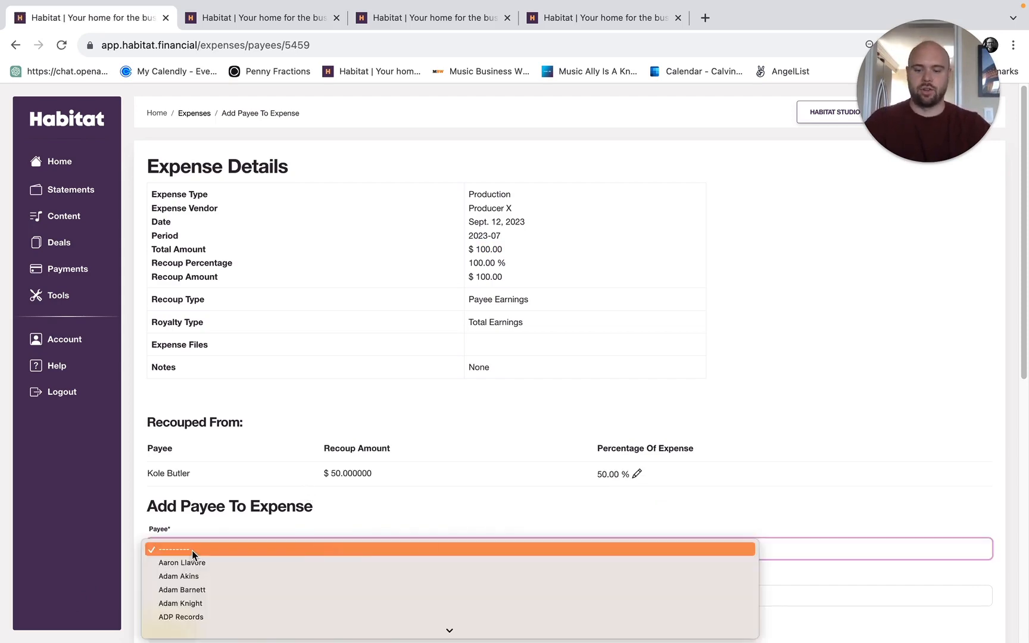
pyautogui.write('chimes')
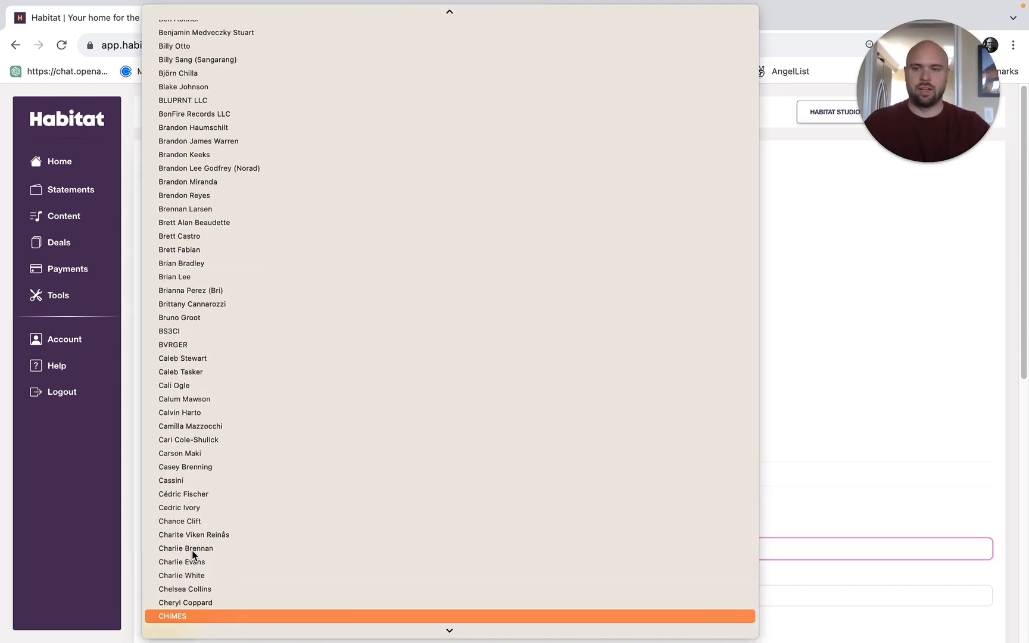
pyautogui.write('se')
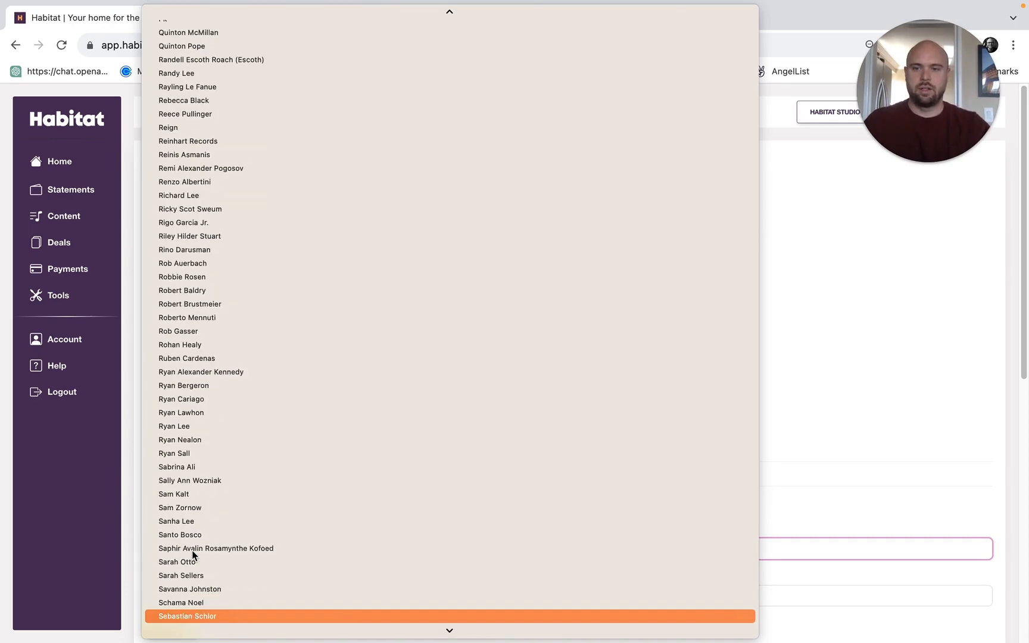
pyautogui.write('chr')
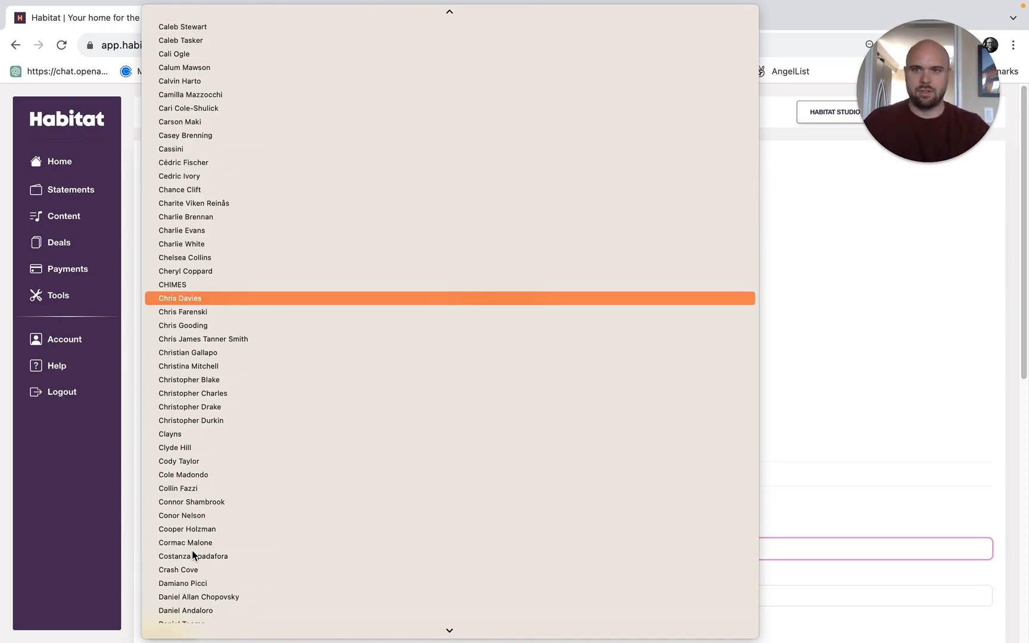
pyautogui.click(179, 298)
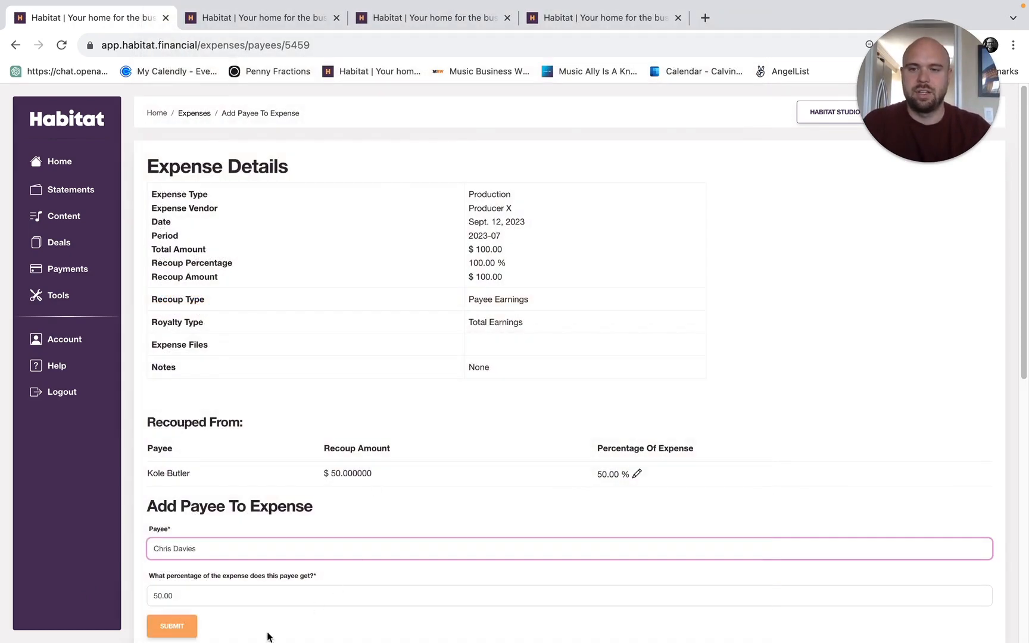
pyautogui.click(162, 626)
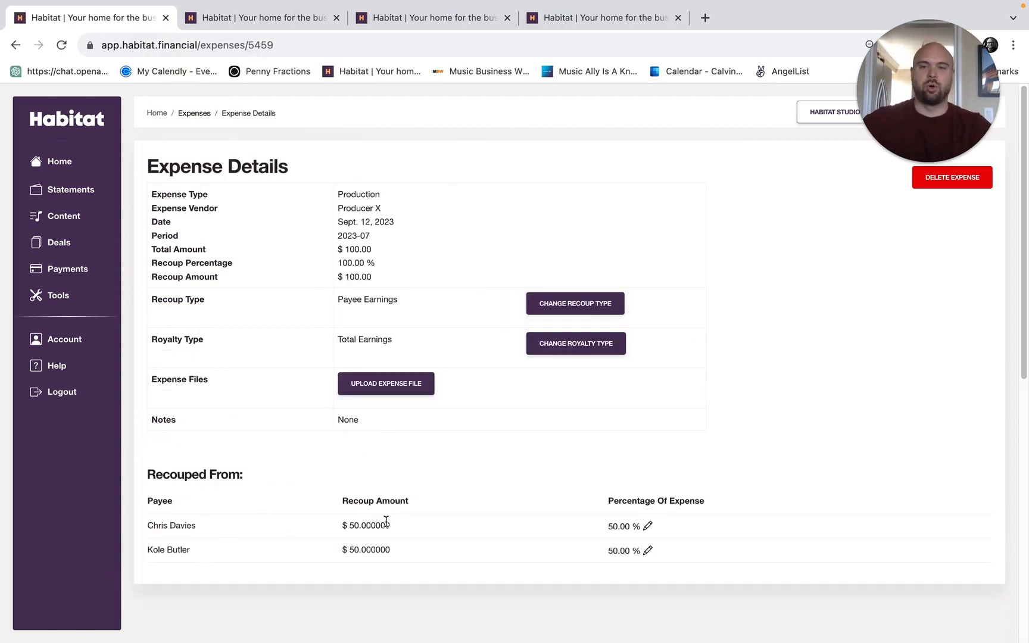
# Compare each payee's recoup amount with the total amount of the expense.
pyautogui.moveTo(348, 525); pyautogui.dragTo(391, 549)
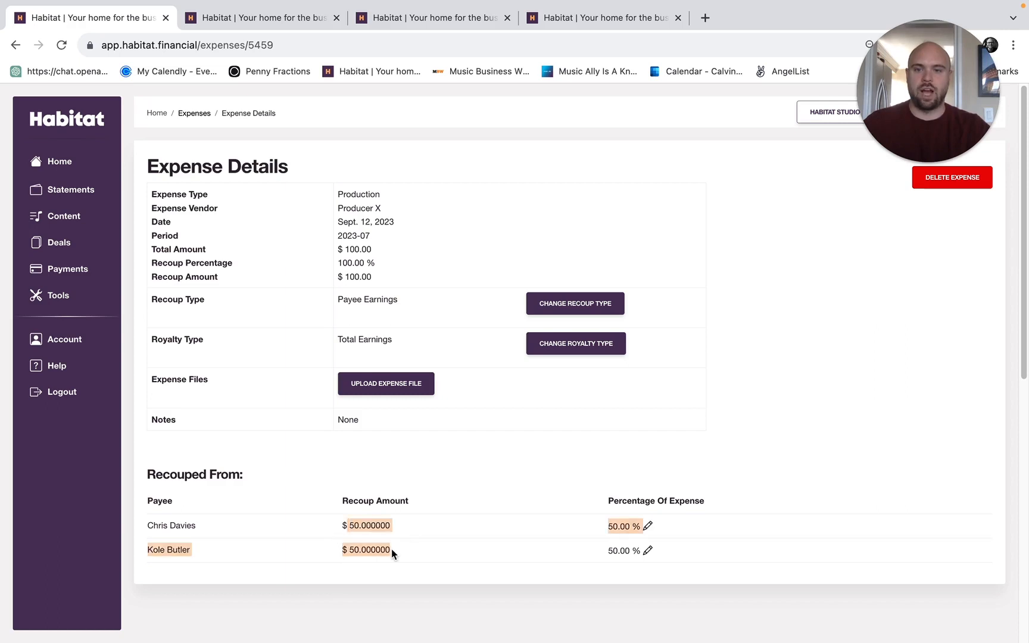
pyautogui.moveTo(333, 248); pyautogui.dragTo(381, 250)
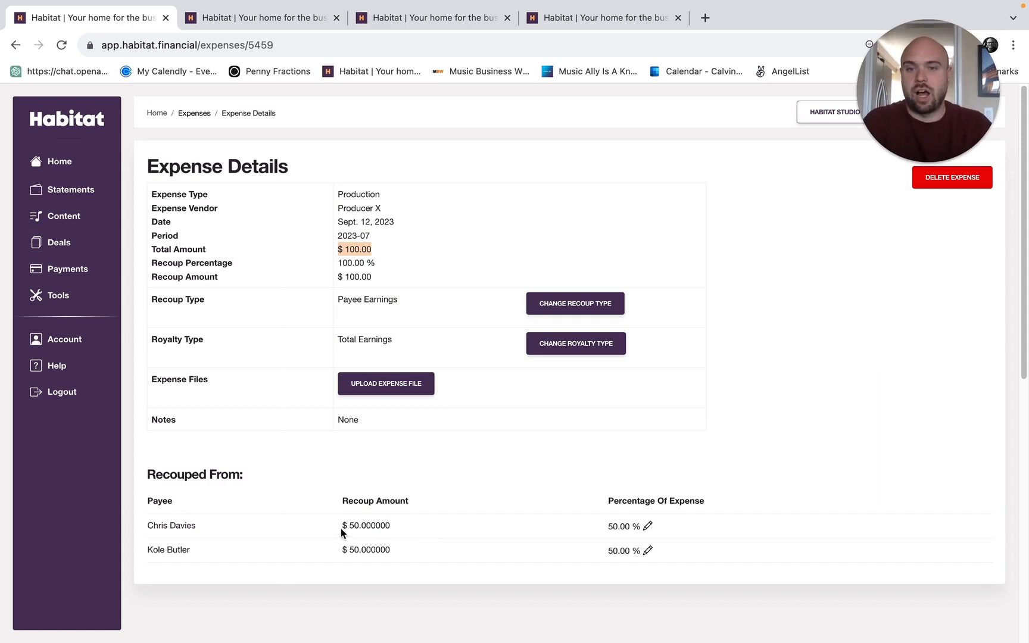
pyautogui.moveTo(341, 528); pyautogui.dragTo(412, 549)
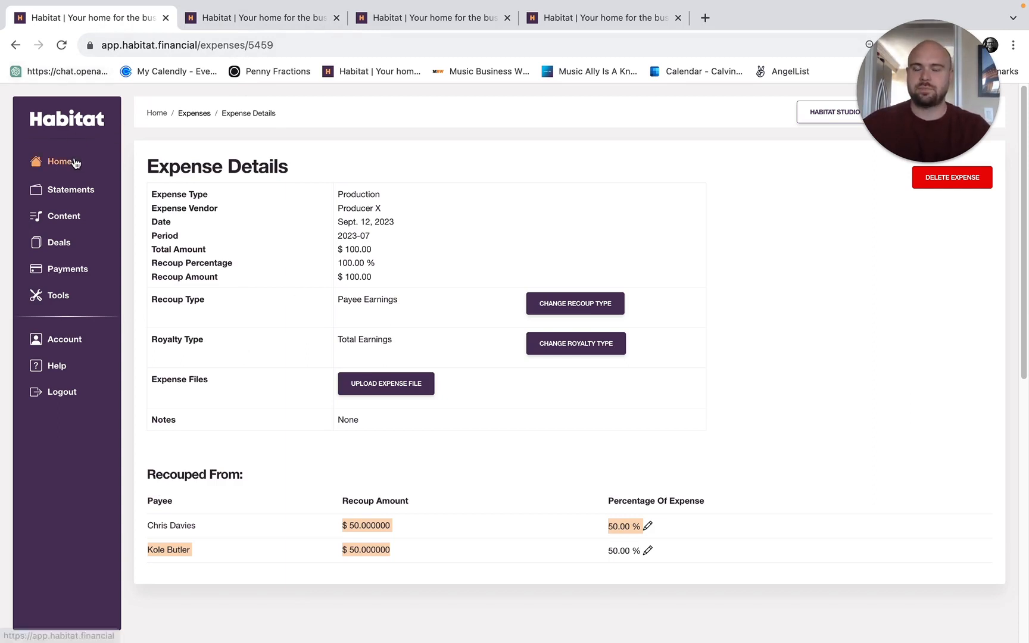
# Start another new expense from the home page, with the type Production and a total amount of 100.
pyautogui.click(160, 118)
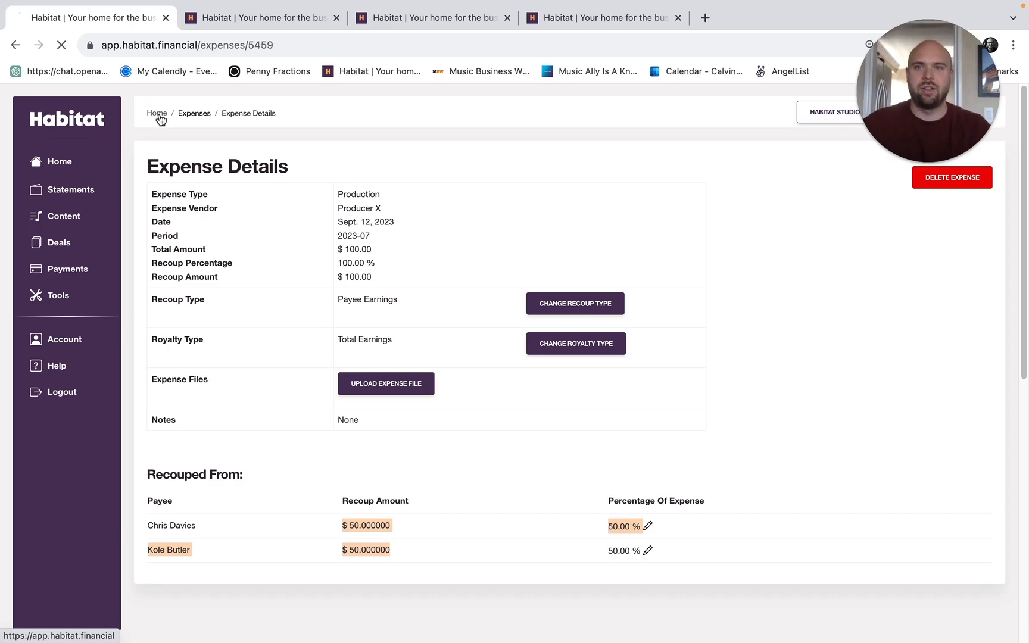
pyautogui.scroll(-10, 880, 527)
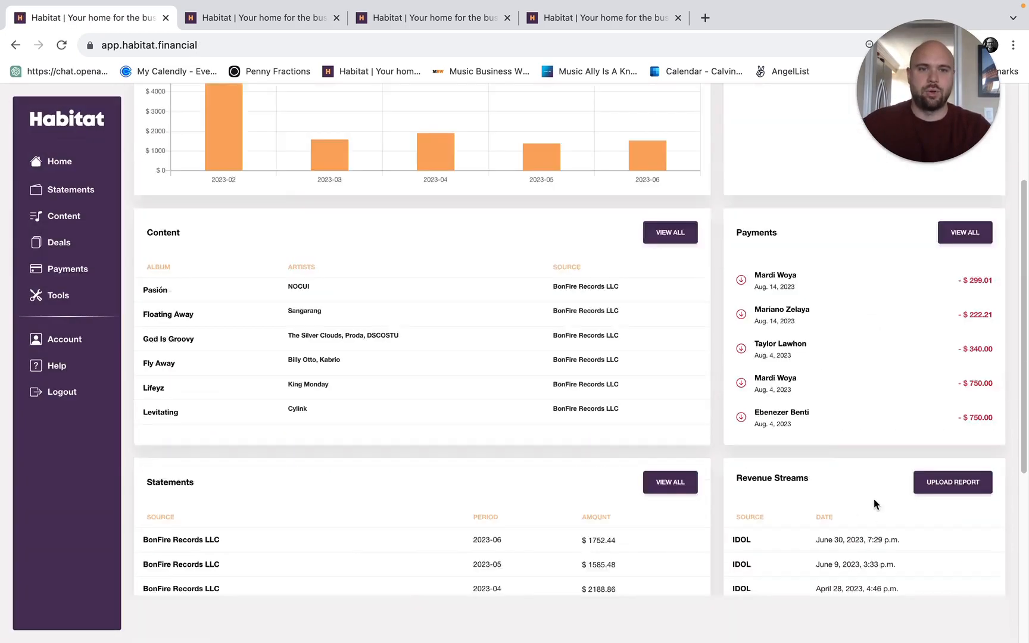
pyautogui.click(917, 385)
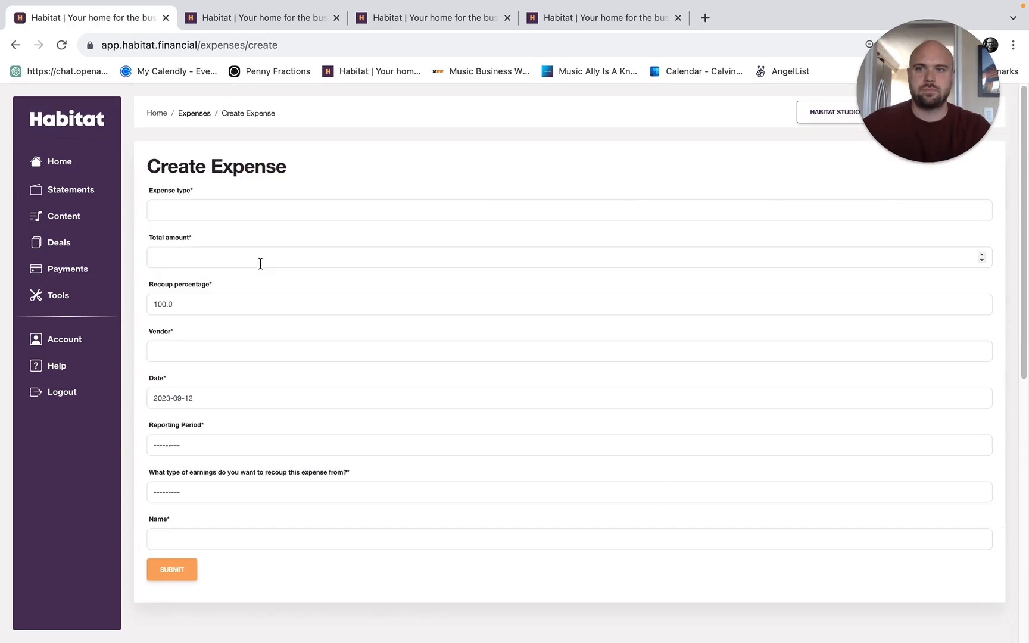
pyautogui.click(212, 205)
pyautogui.click(232, 240)
pyautogui.click(204, 248)
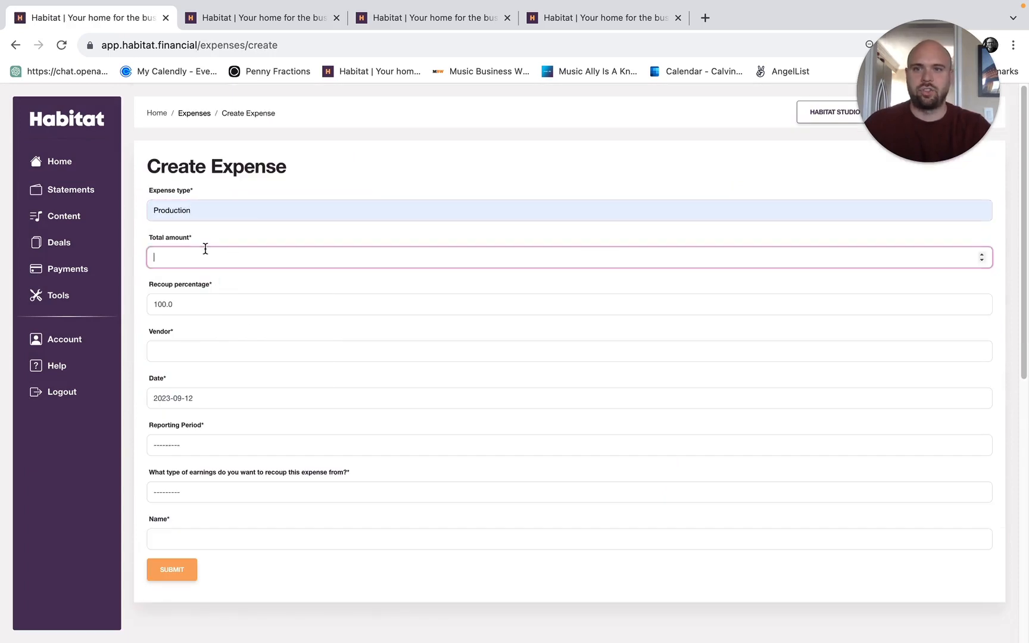
pyautogui.write('100')
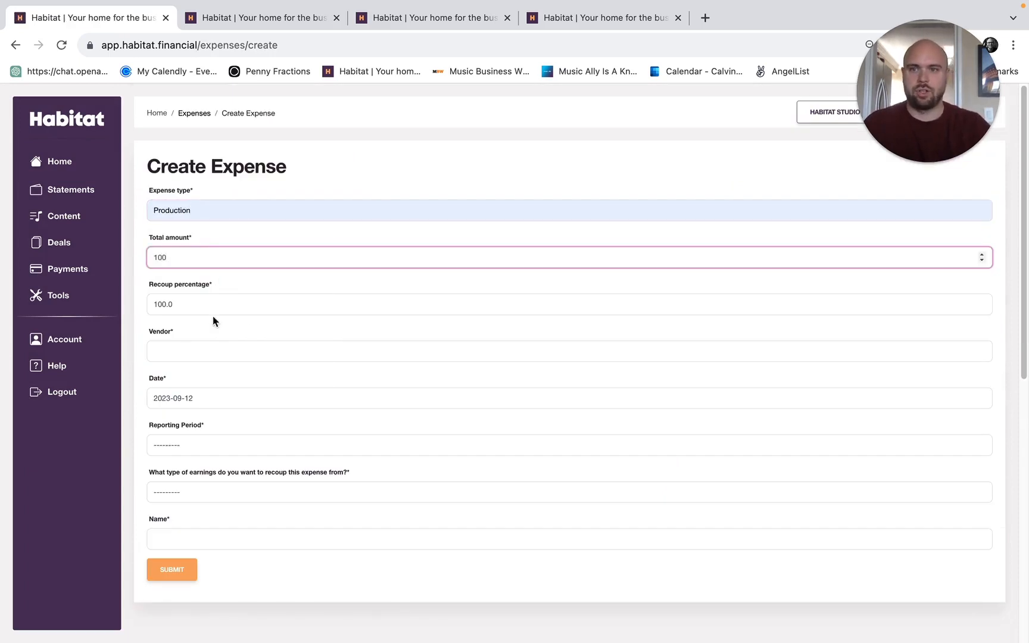
# Enter Producer X as the vendor and select 2023-07 July 2023 [Month] as the new expense's reporting period.
pyautogui.click(202, 353)
pyautogui.click(239, 388)
pyautogui.click(182, 451)
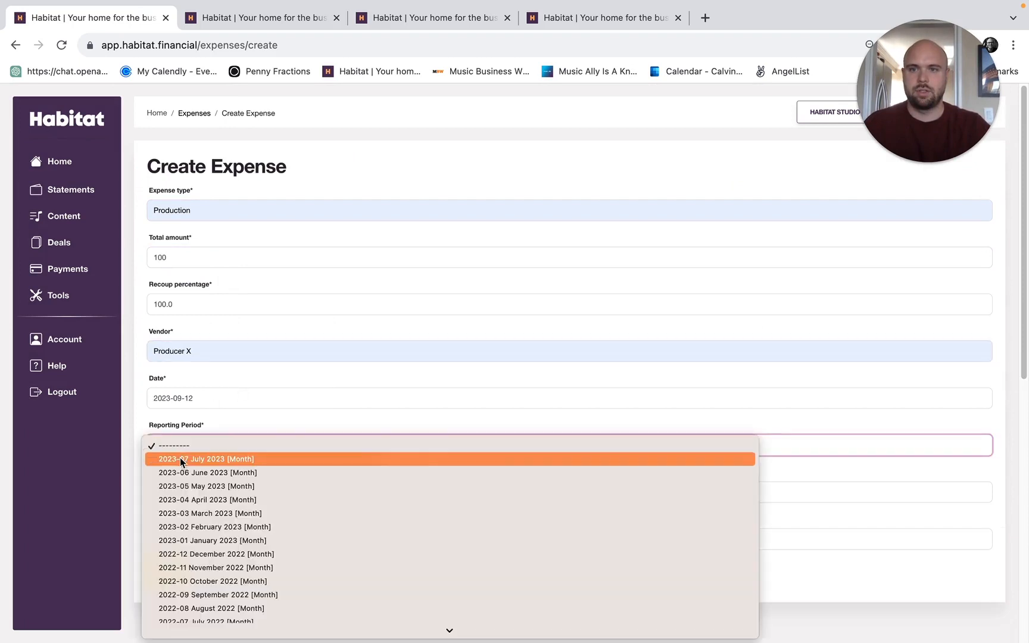
pyautogui.click(180, 460)
# Choose Total Payee Earnings as the earnings type and name the expense "Producer X fee for Album 1".
pyautogui.click(179, 492)
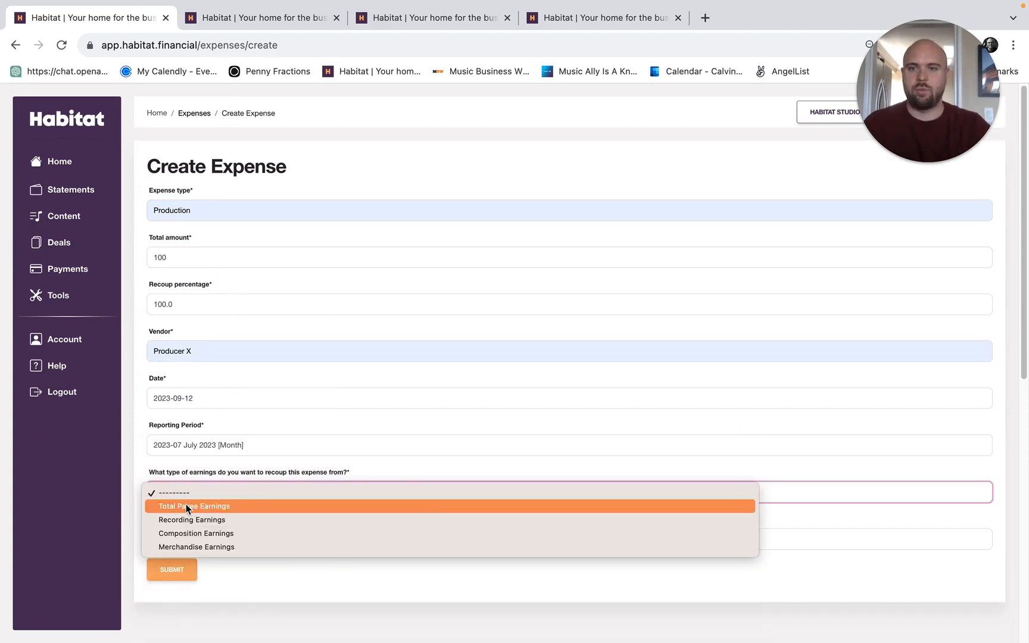
pyautogui.click(187, 506)
pyautogui.click(191, 540)
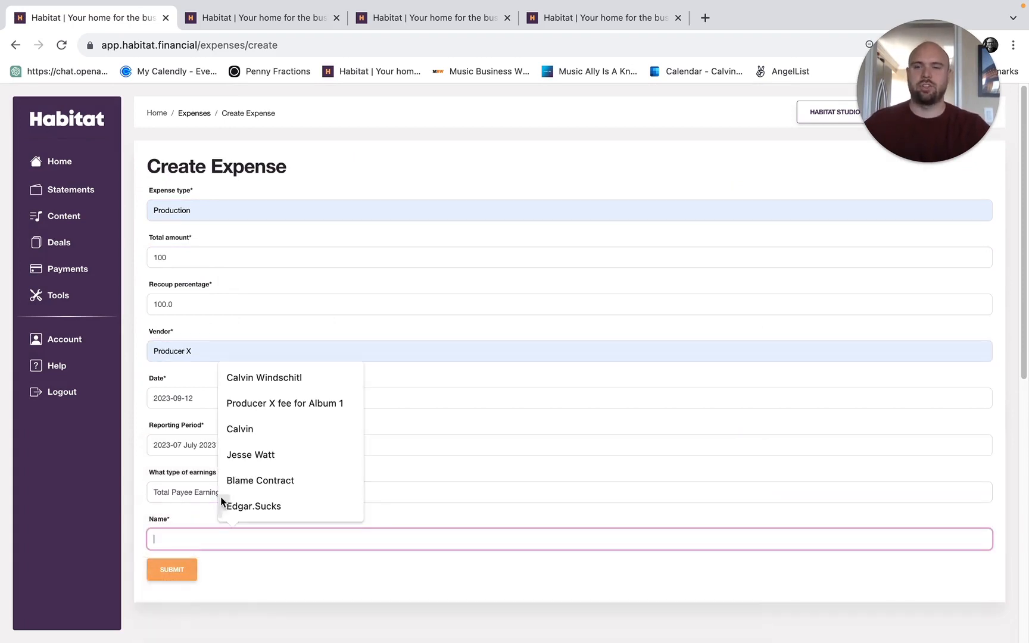
pyautogui.click(273, 403)
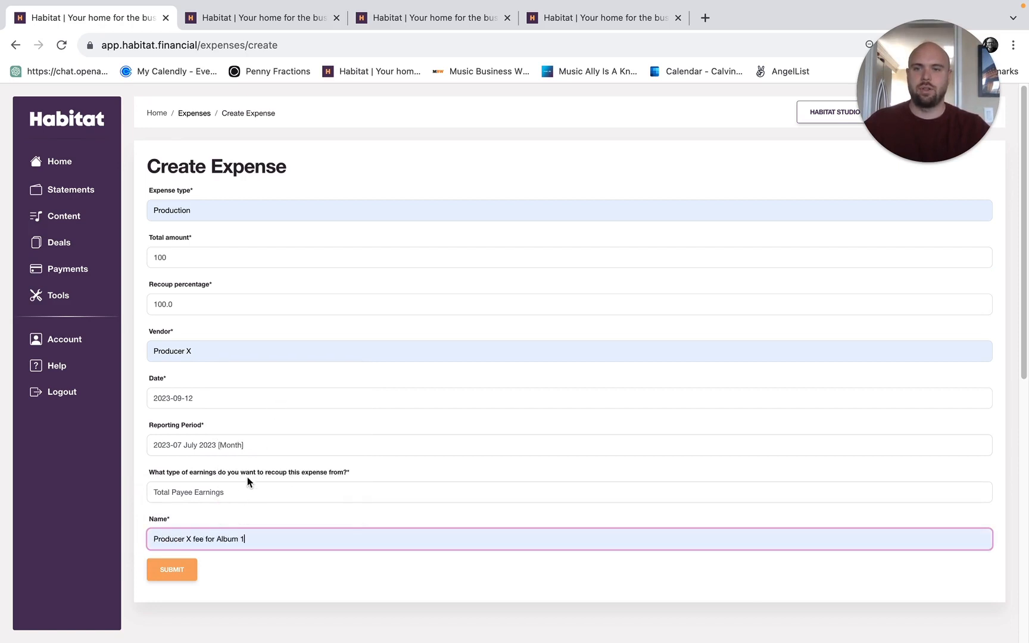
# Change the earnings type to Recording Earnings, set the recoup method to Total Payee <Type> Earnings, and submit the expense.
pyautogui.click(227, 491)
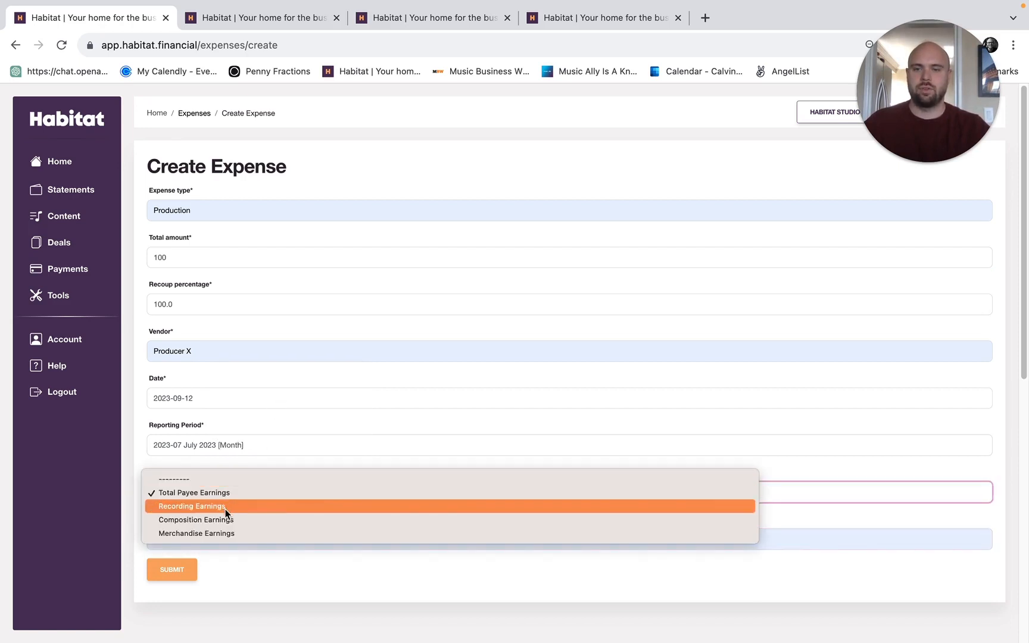
pyautogui.click(226, 507)
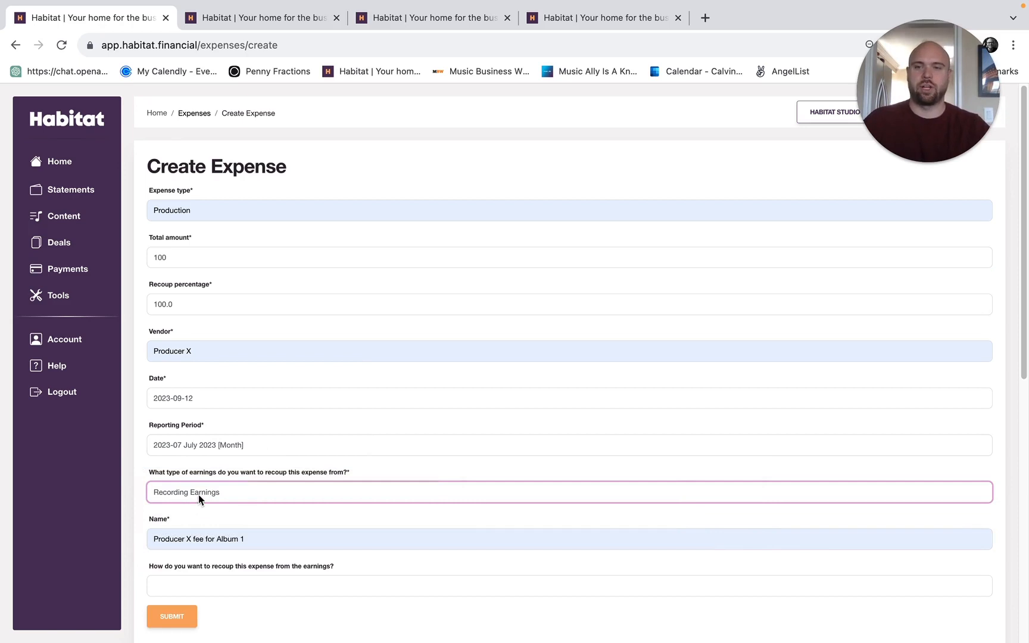
pyautogui.scroll(-1, 238, 471)
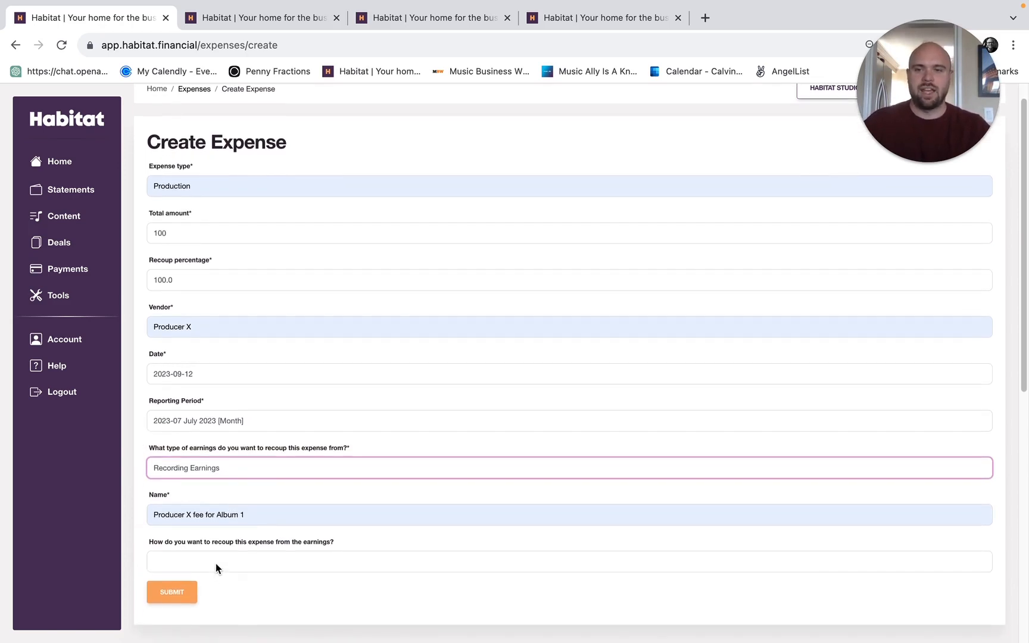
pyautogui.click(273, 560)
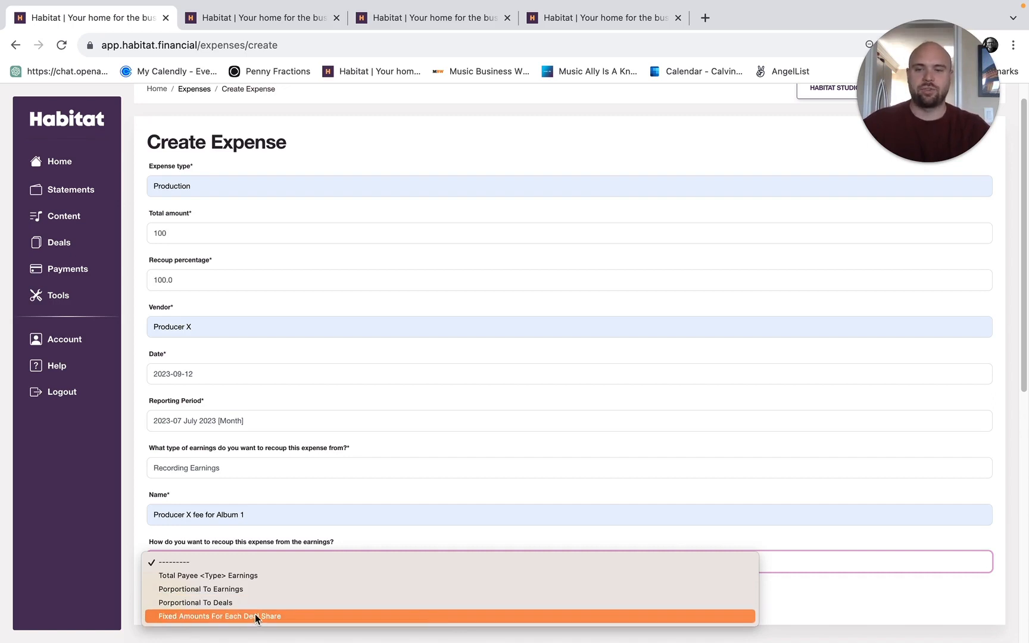
pyautogui.click(204, 575)
pyautogui.click(174, 592)
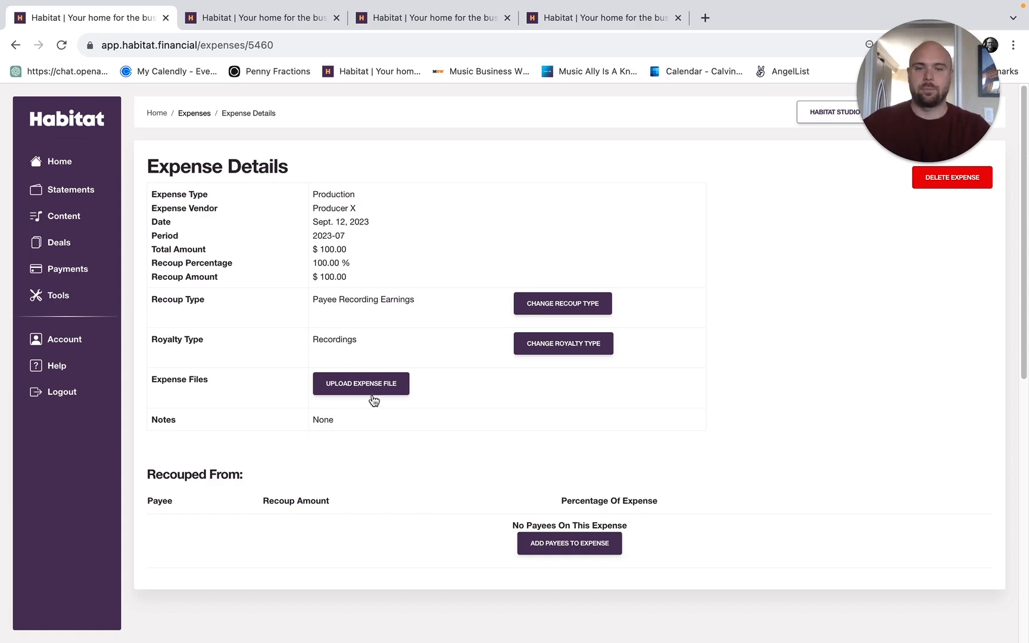
# Add the first payee to the recording earnings expense, selecting the payee's name and assigning 50 percent.
pyautogui.click(605, 554)
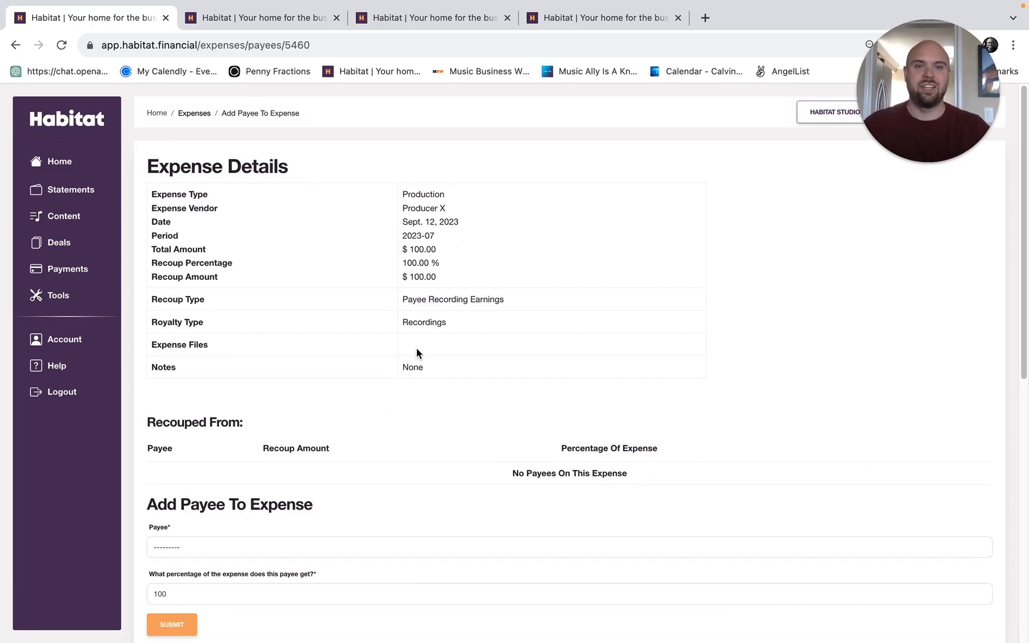
pyautogui.scroll(-1, 269, 450)
pyautogui.click(211, 530)
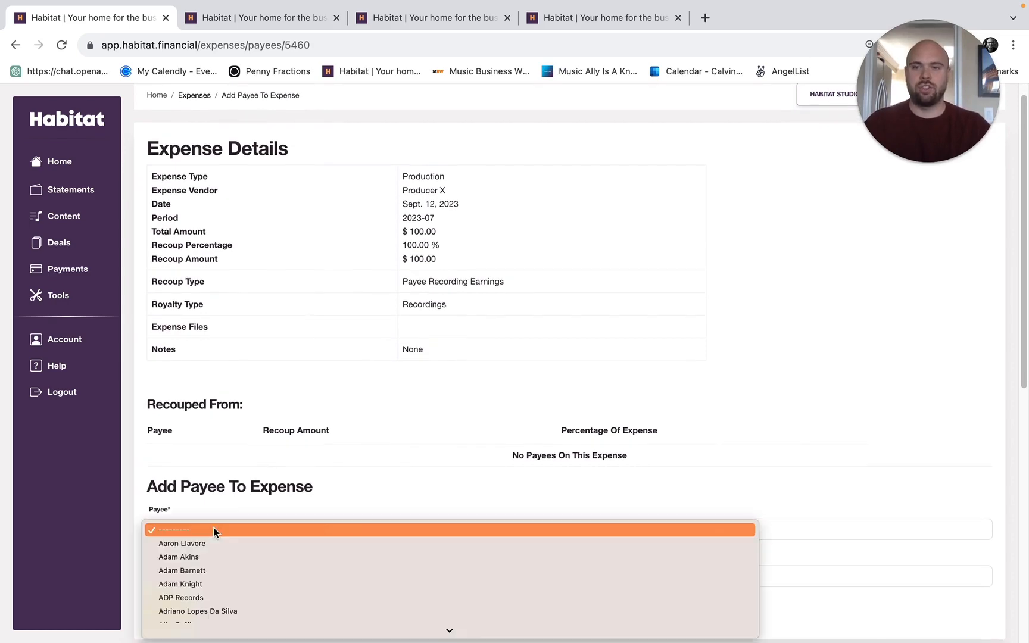
pyautogui.write('kole')
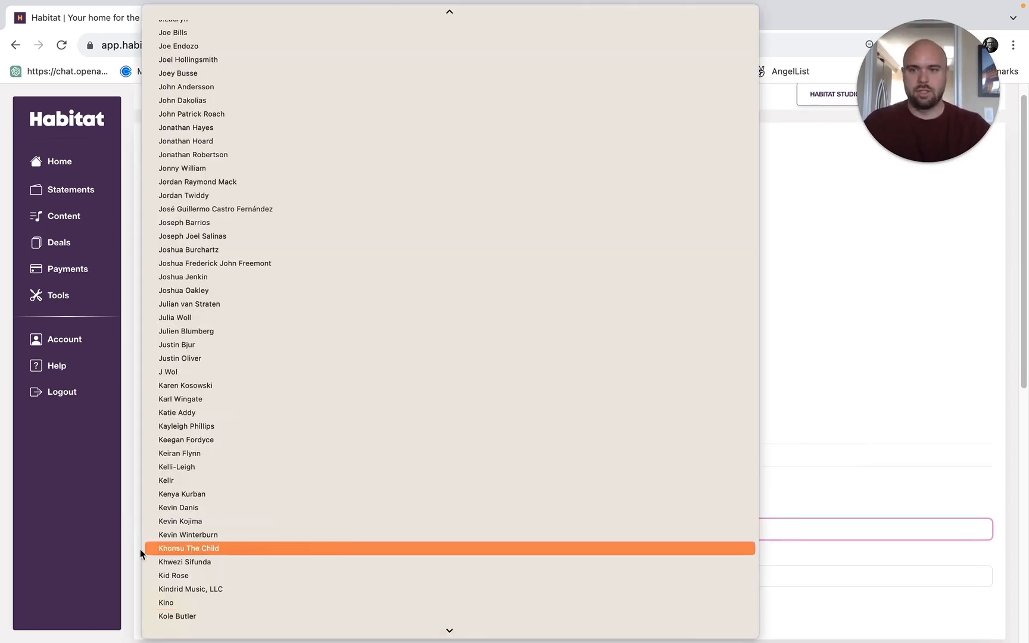
pyautogui.click(192, 617)
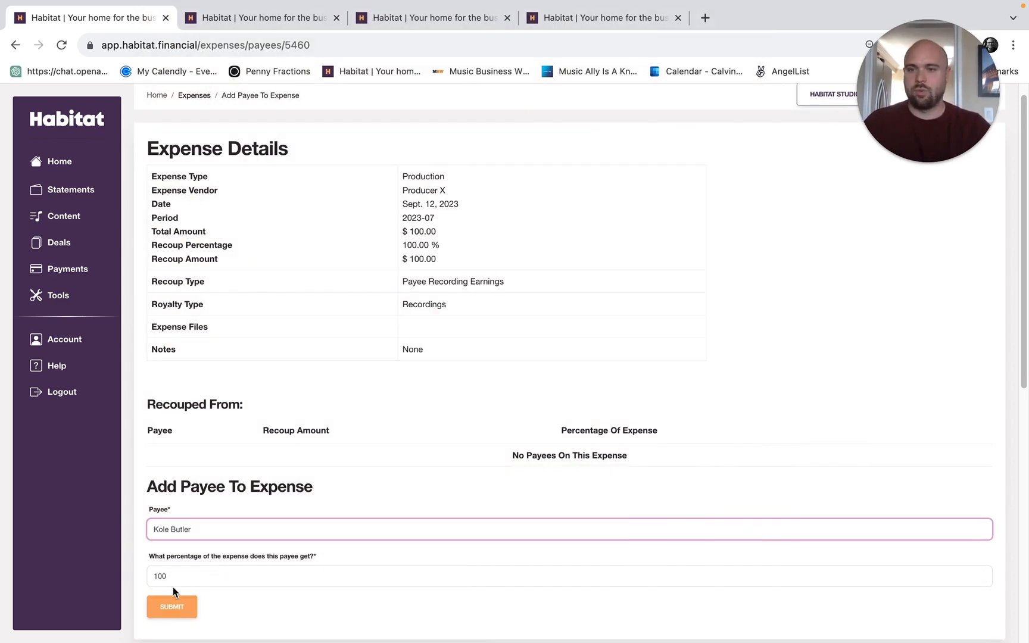
pyautogui.click(175, 583)
pyautogui.doubleClick(177, 582)
pyautogui.write('50')
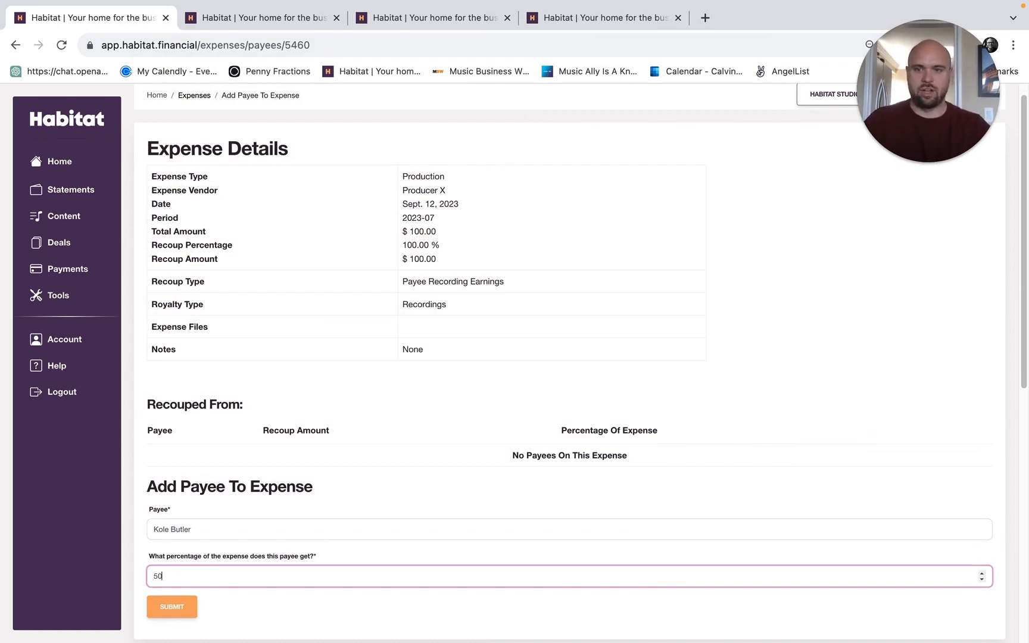
pyautogui.click(177, 607)
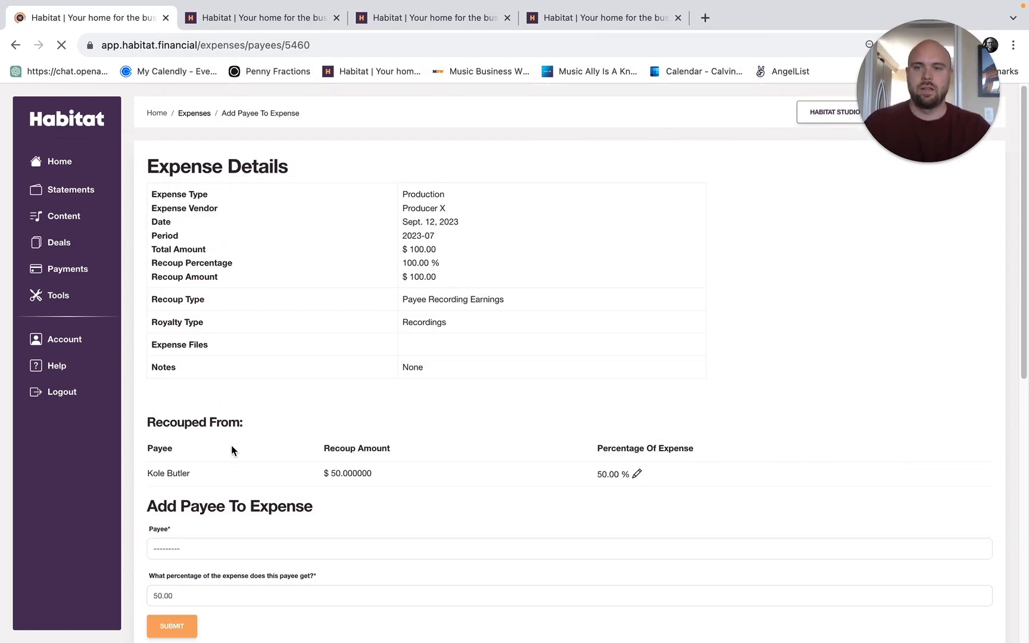
# Add the second payee to the recording earnings expense with the remaining 50 percent share.
pyautogui.click(196, 549)
pyautogui.write('hr')
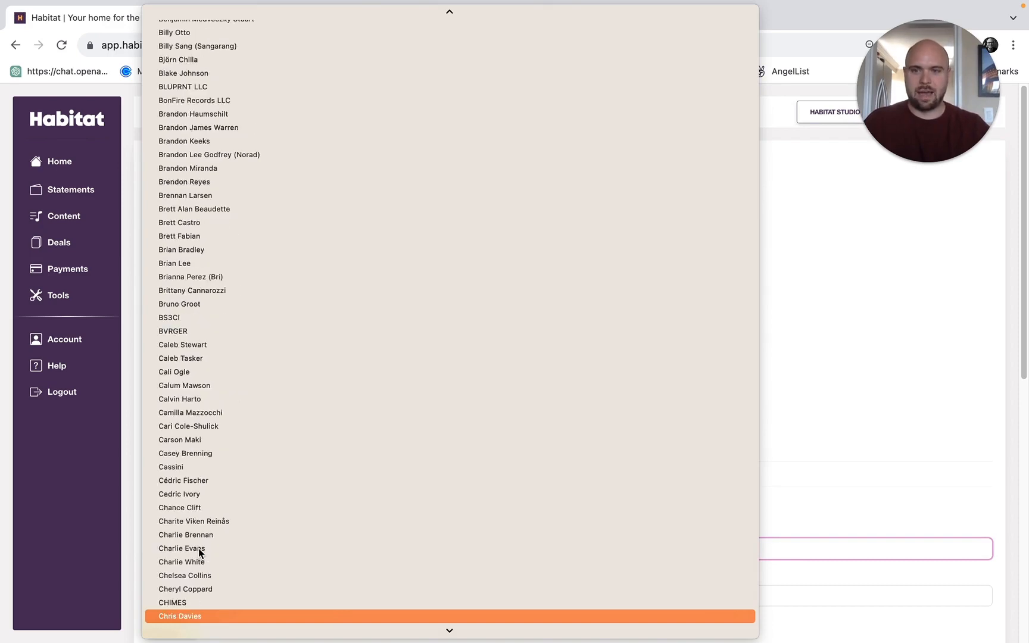
pyautogui.click(203, 617)
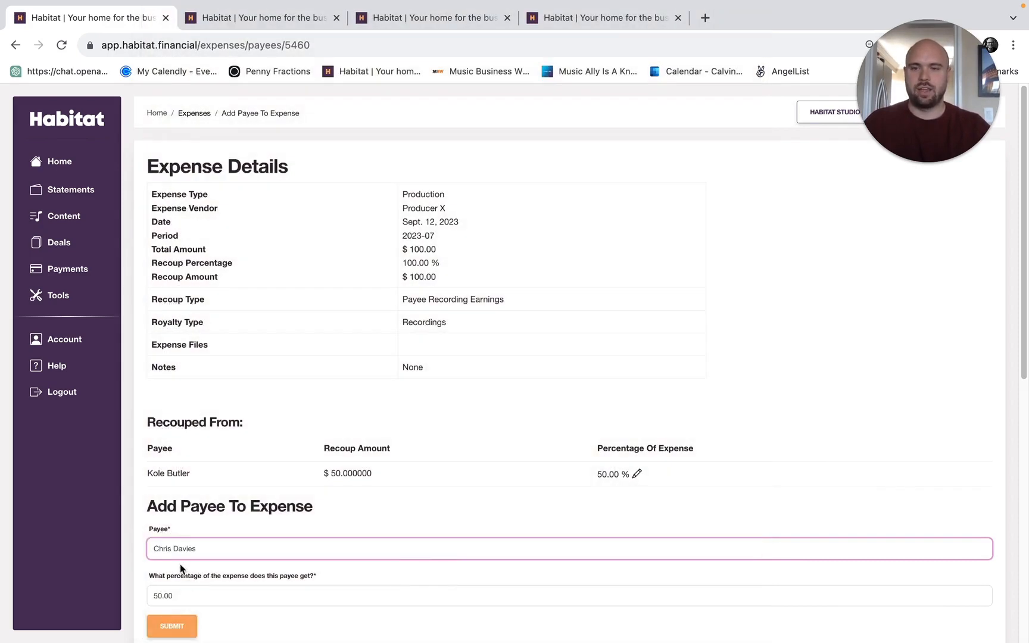
pyautogui.click(178, 626)
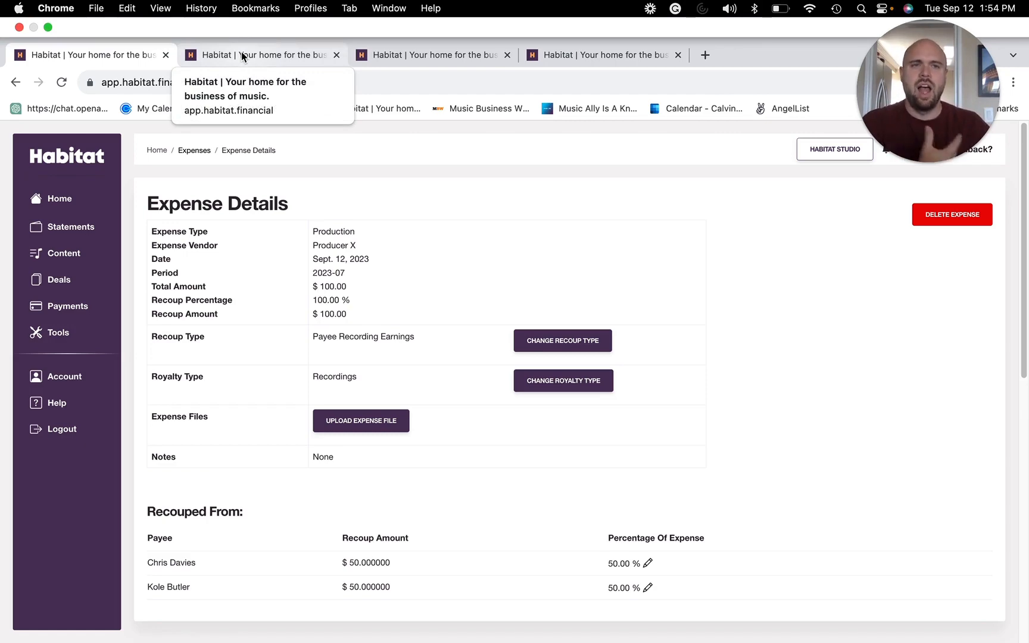
# Switch to the already open expense recouped proportionally to earnings and examine its recoup type.
pyautogui.click(241, 52)
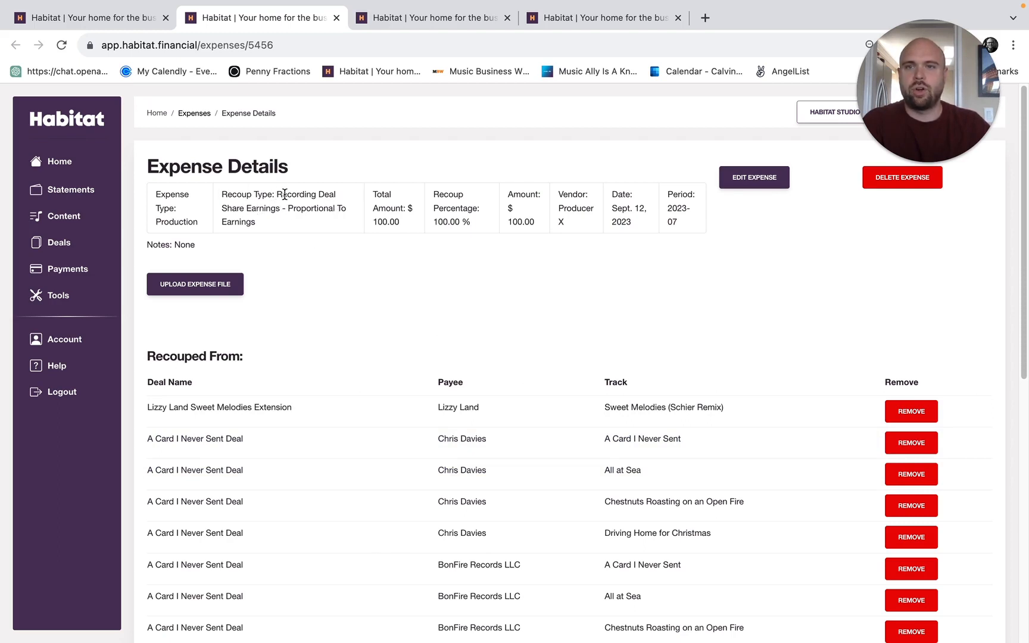
pyautogui.moveTo(285, 194); pyautogui.dragTo(279, 223)
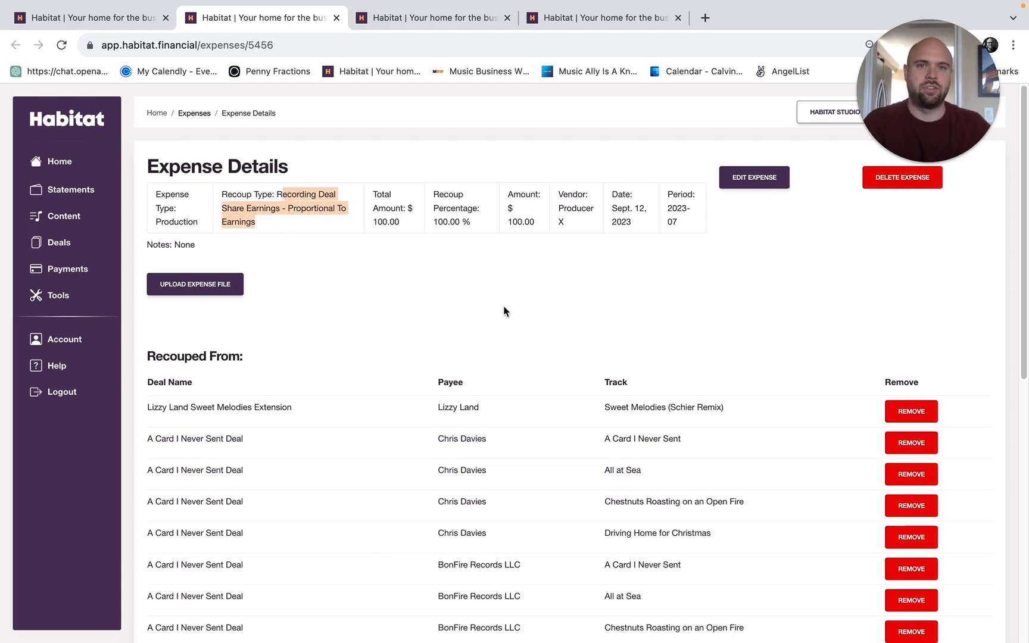
pyautogui.click(318, 246)
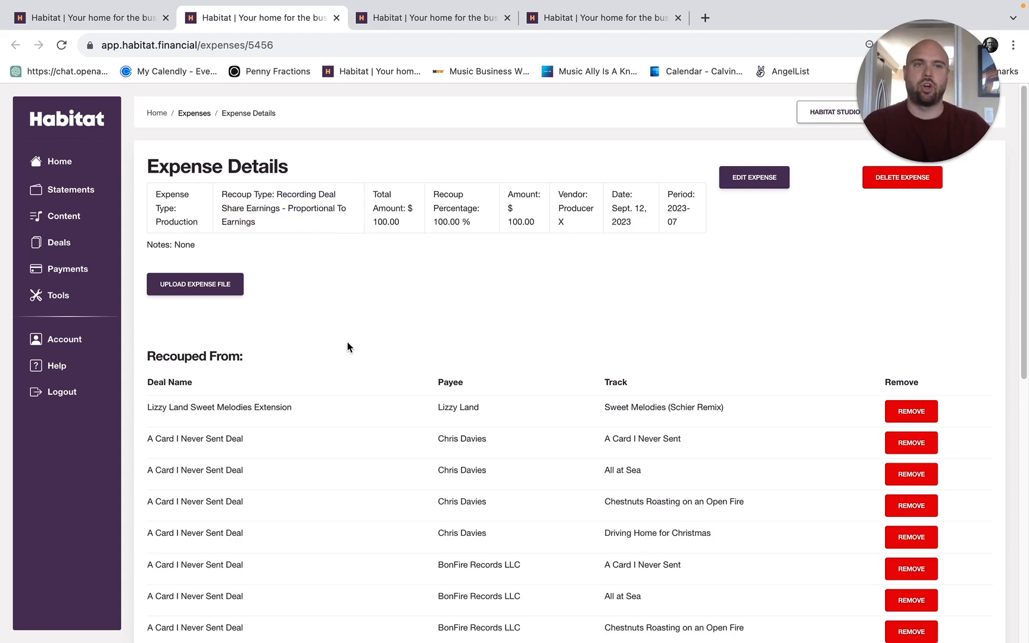
# Examine the expense's proportional recoup type and the deals, payees and tracks it is recouped from.
pyautogui.scroll(-1, 462, 374)
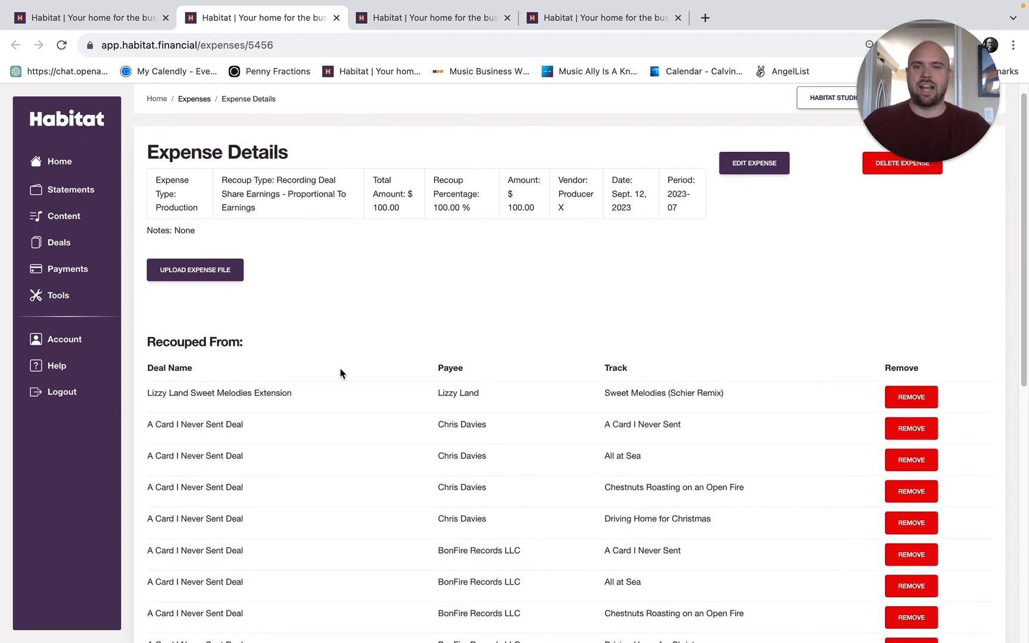
pyautogui.scroll(1, 435, 274)
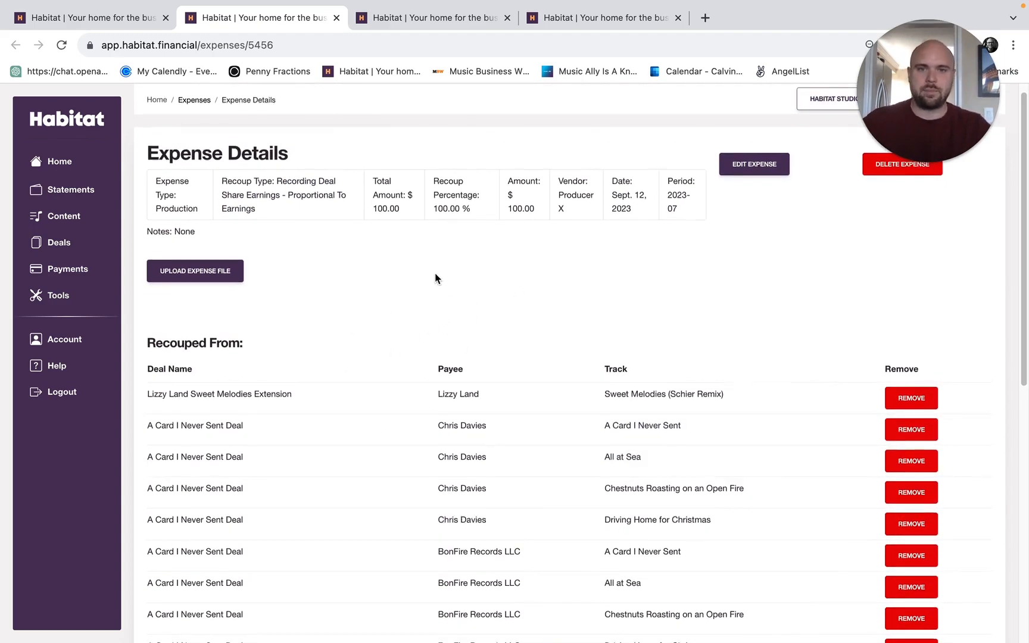
pyautogui.scroll(-3, 460, 306)
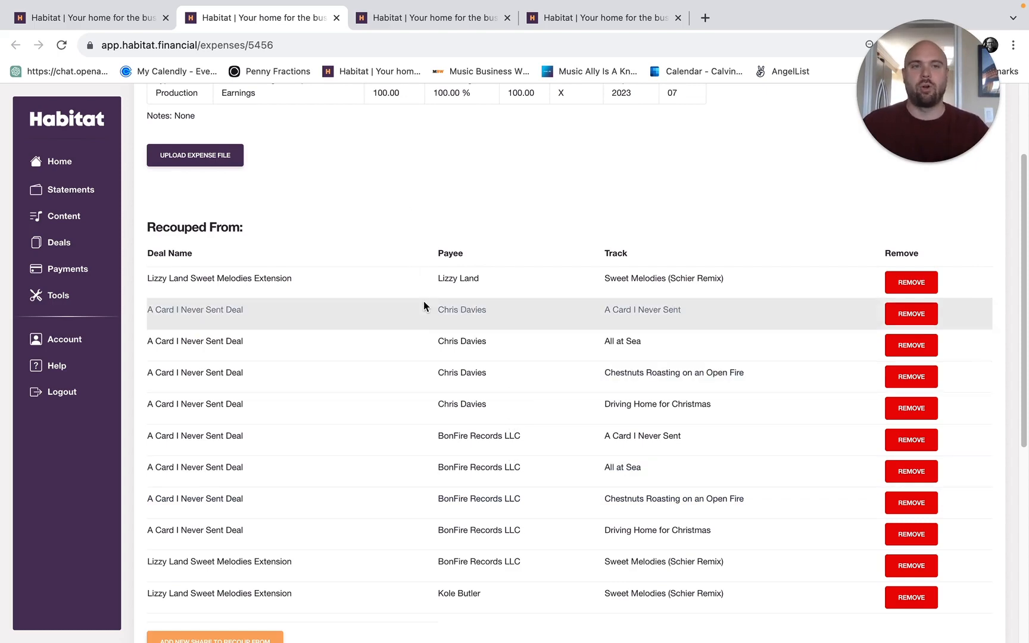
pyautogui.scroll(3, 424, 306)
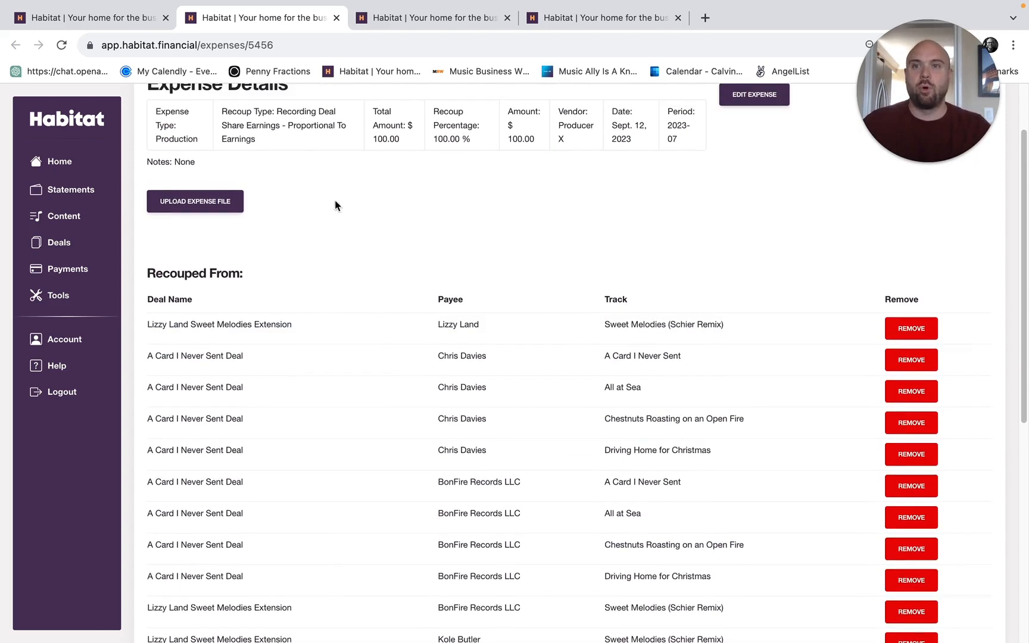
pyautogui.moveTo(288, 125); pyautogui.dragTo(306, 142)
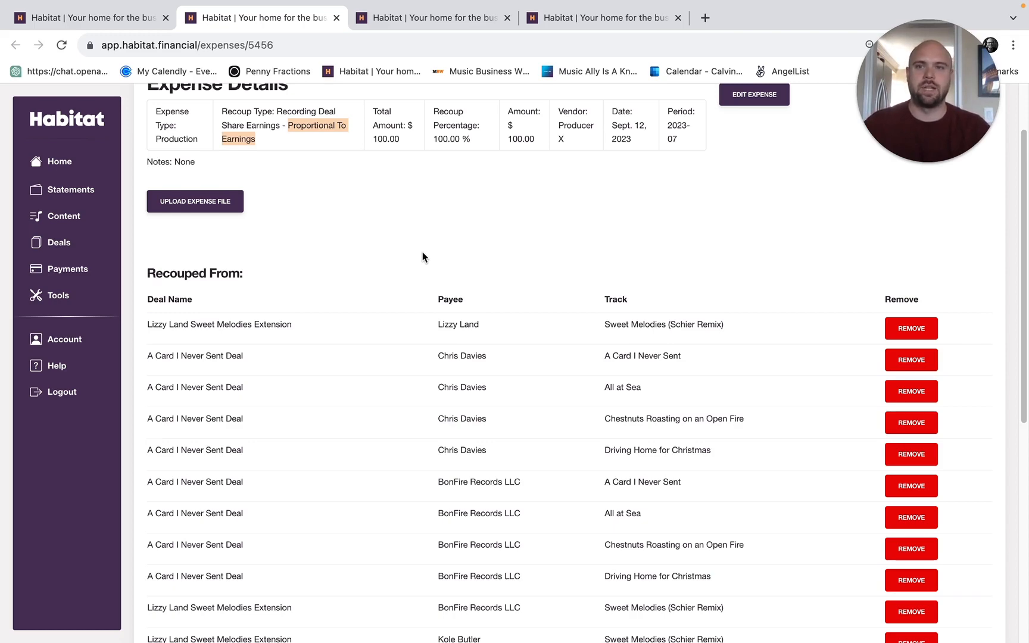
pyautogui.scroll(-3, 420, 250)
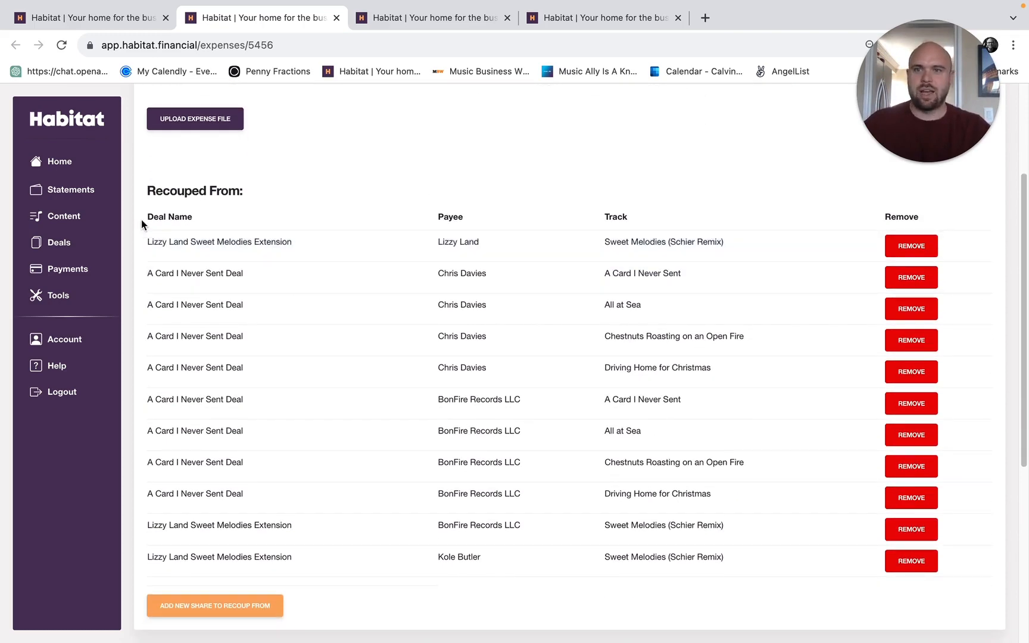
pyautogui.moveTo(142, 220); pyautogui.dragTo(273, 224)
pyautogui.moveTo(147, 241); pyautogui.dragTo(325, 244)
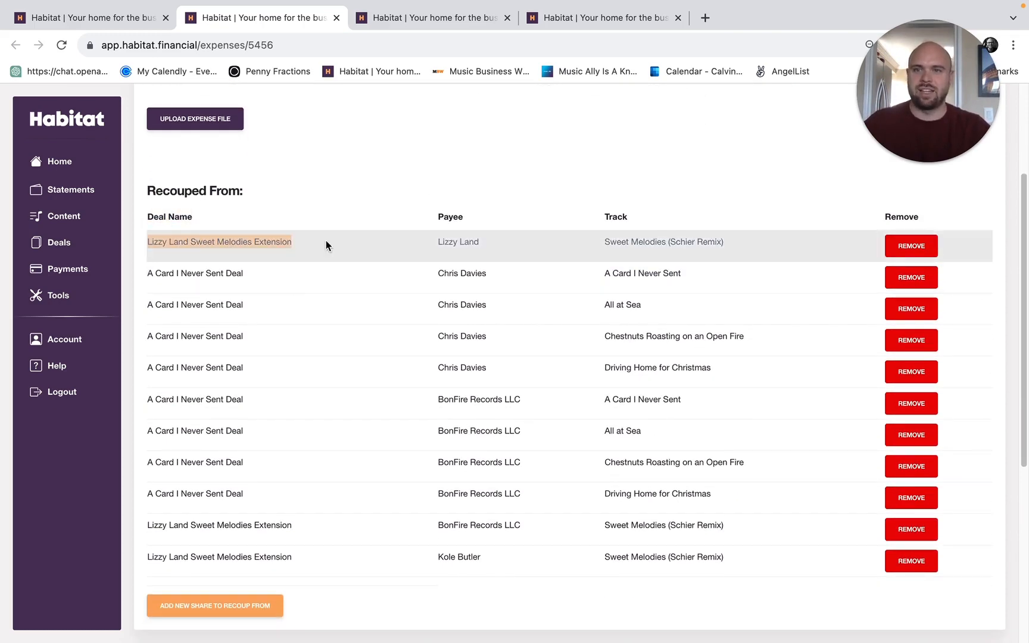
pyautogui.moveTo(143, 276); pyautogui.dragTo(243, 274)
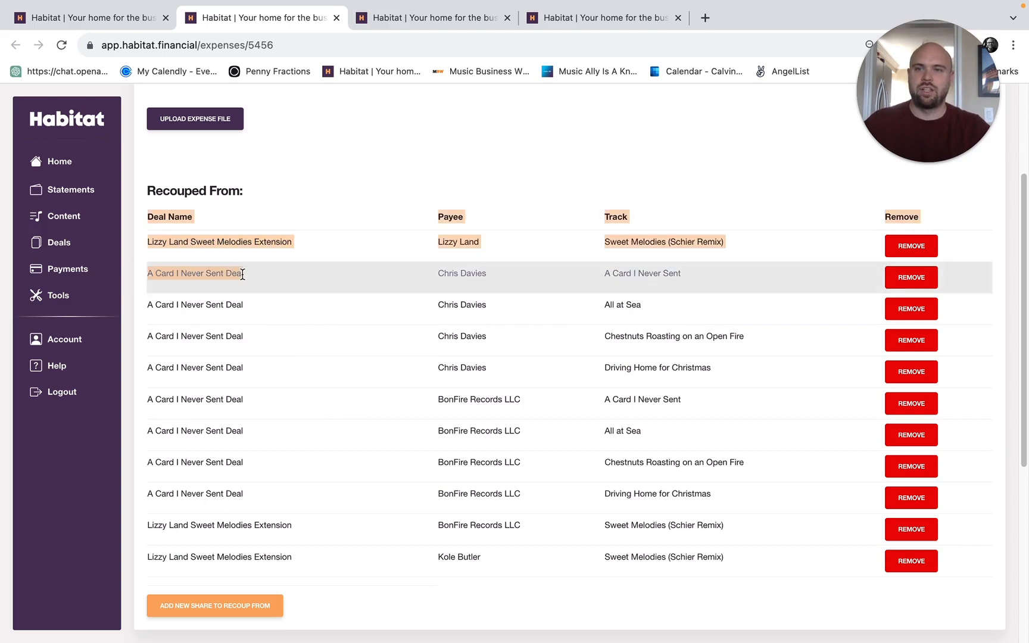
pyautogui.click(299, 177)
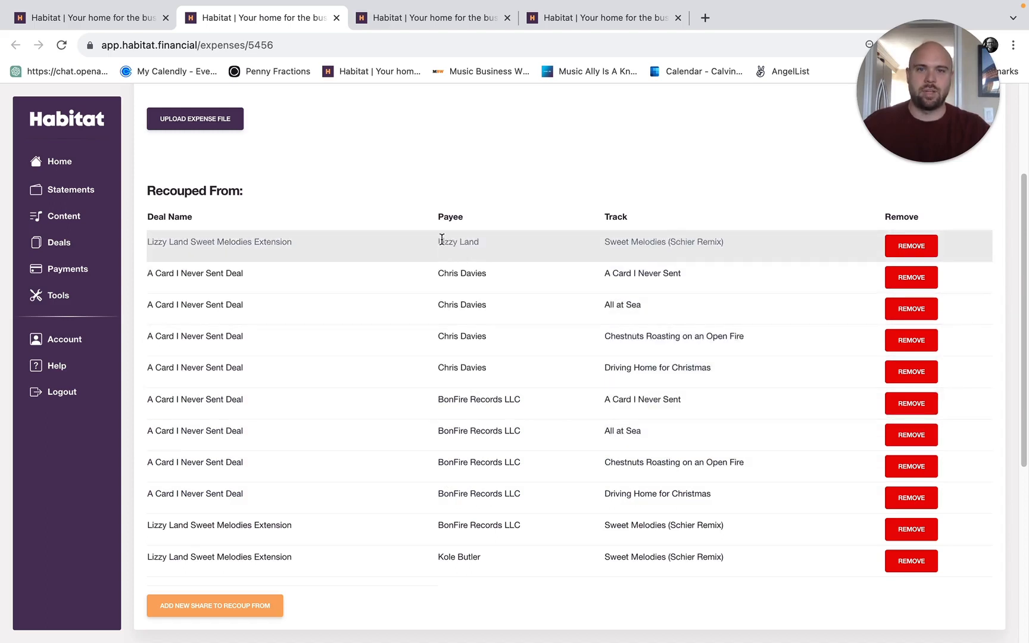
pyautogui.moveTo(442, 241); pyautogui.dragTo(483, 249)
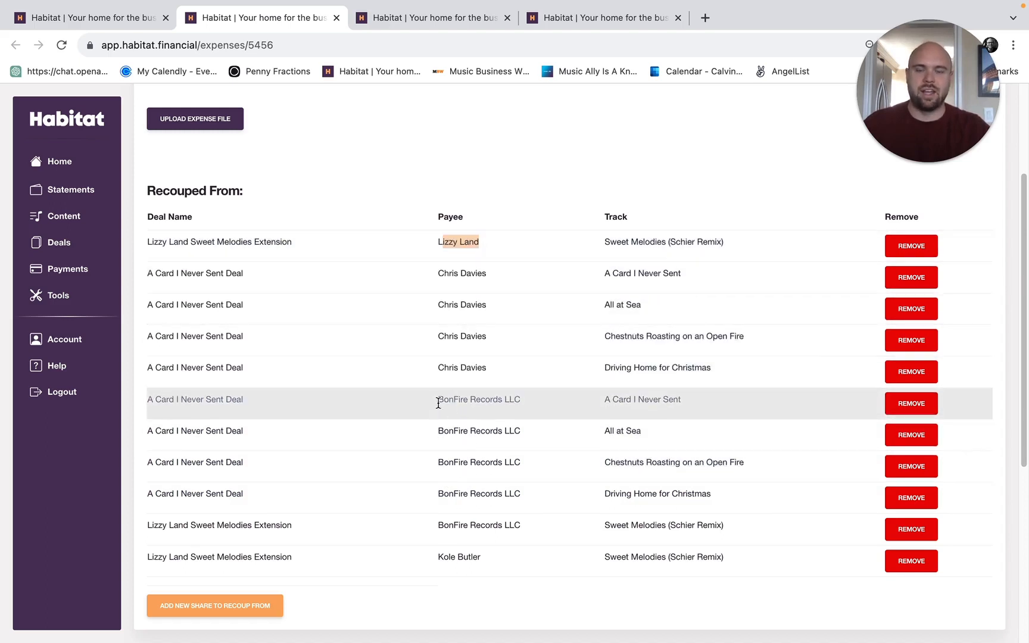
pyautogui.moveTo(438, 400); pyautogui.dragTo(527, 527)
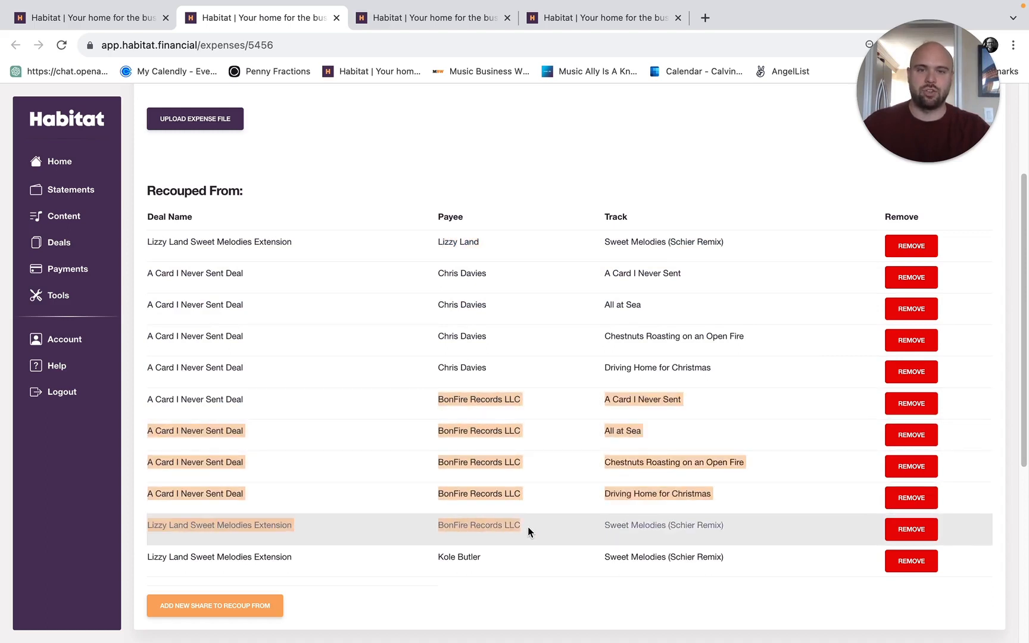
pyautogui.click(395, 126)
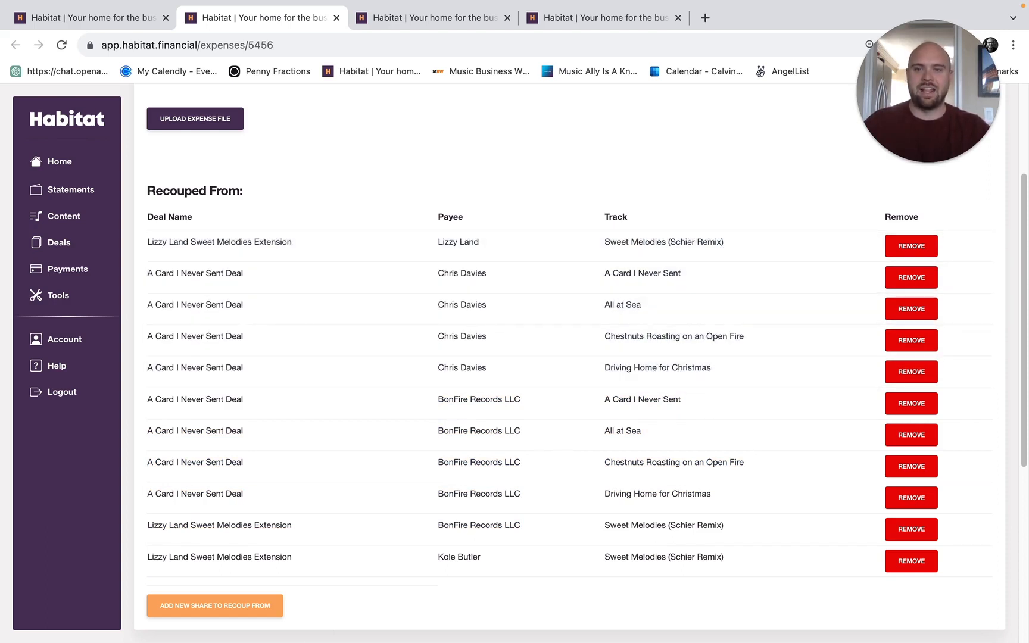
# Add the individual payee's share of the Absence Deal to the dealshares the expense is recouped from.
pyautogui.click(266, 612)
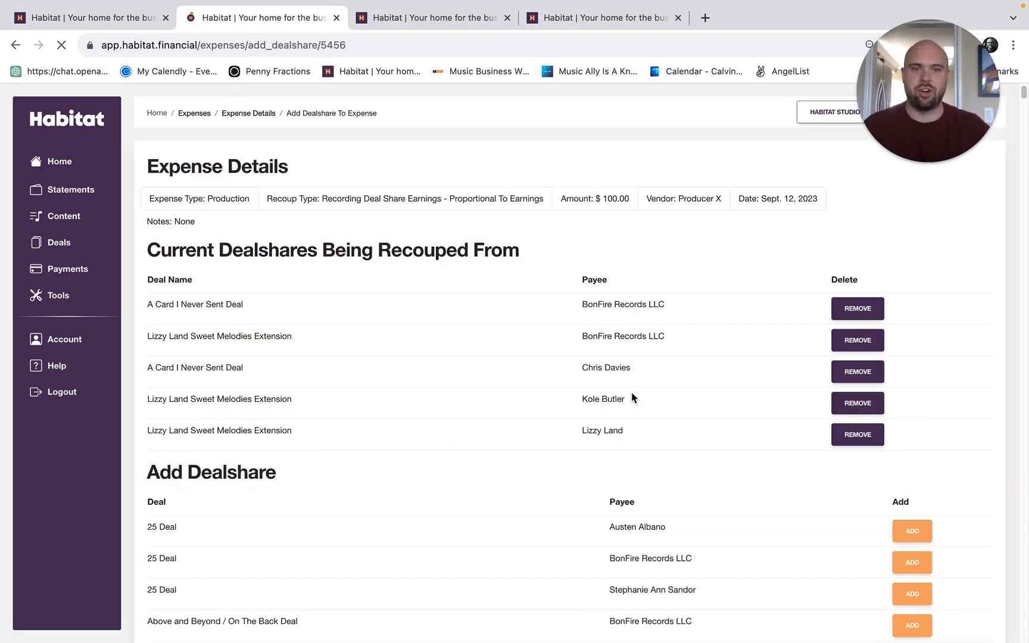
pyautogui.scroll(-3, 619, 398)
pyautogui.scroll(-2, 565, 411)
pyautogui.scroll(-4, 690, 517)
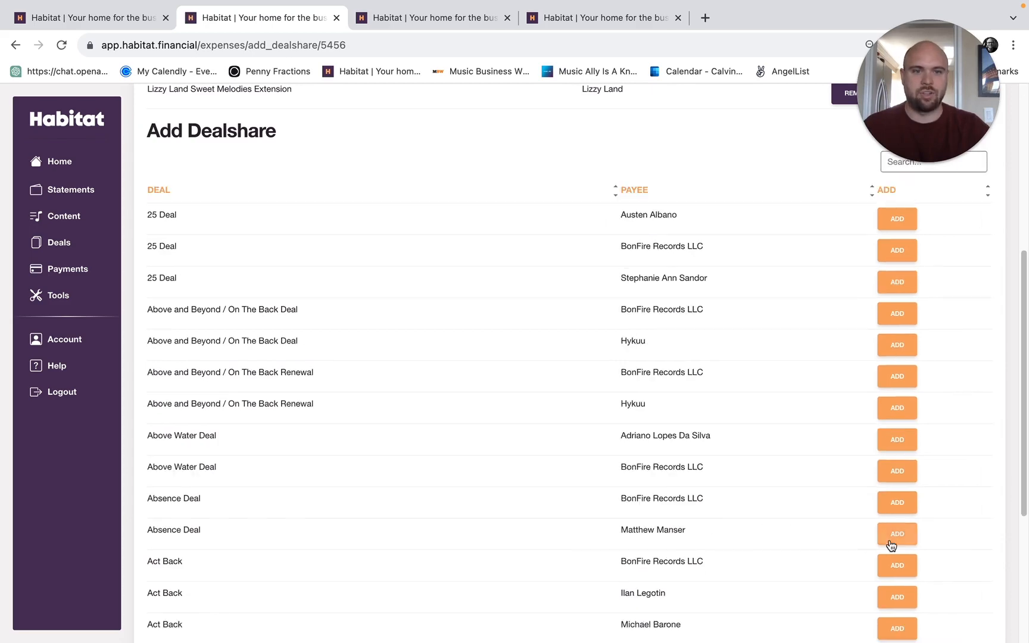
pyautogui.click(894, 535)
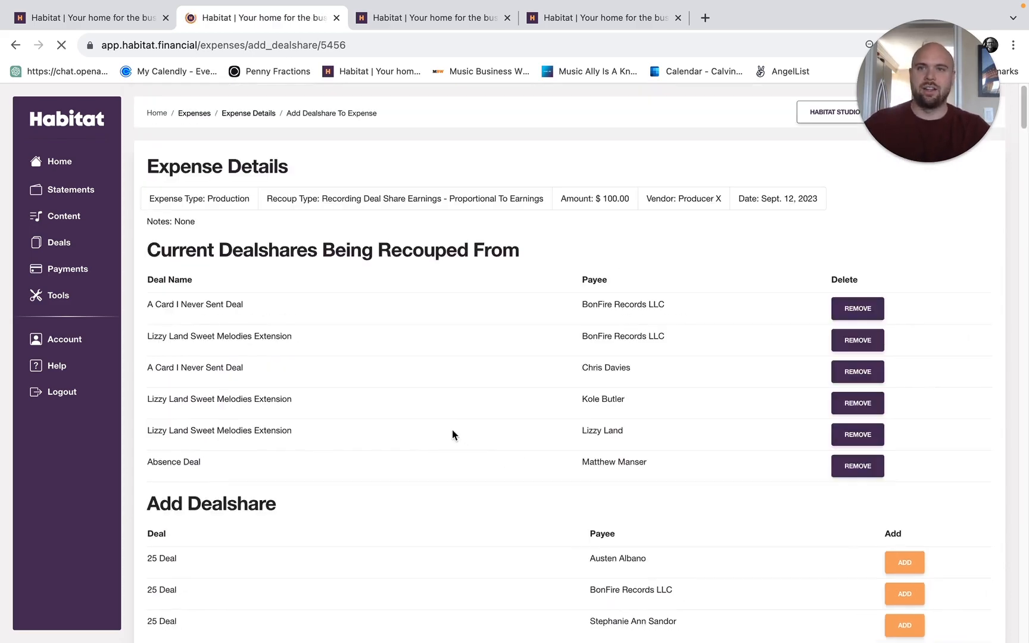
pyautogui.scroll(-4, 362, 431)
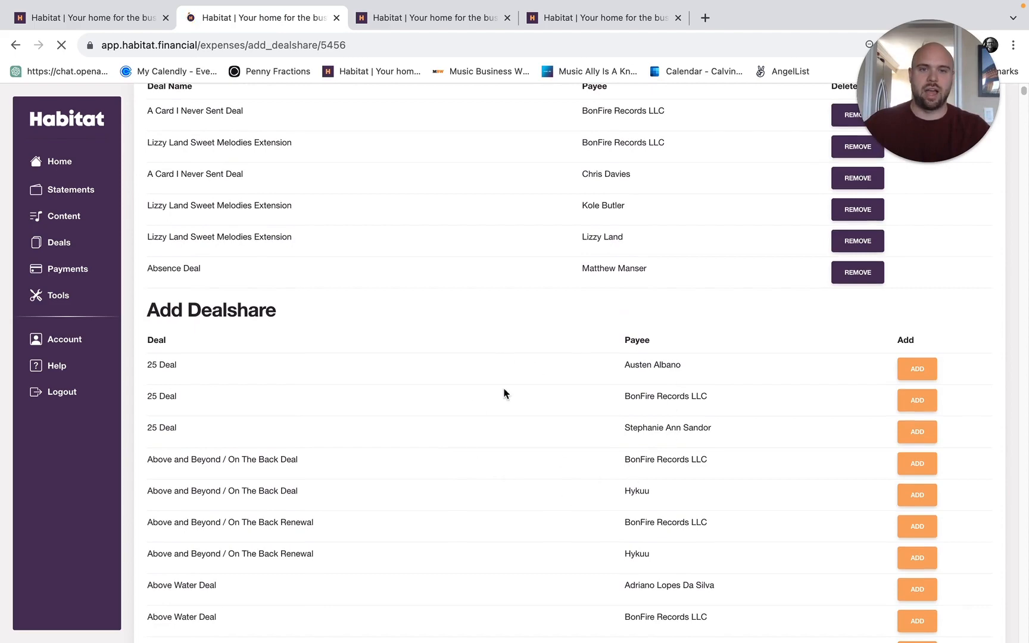
pyautogui.scroll(1, 351, 320)
pyautogui.scroll(1, 349, 319)
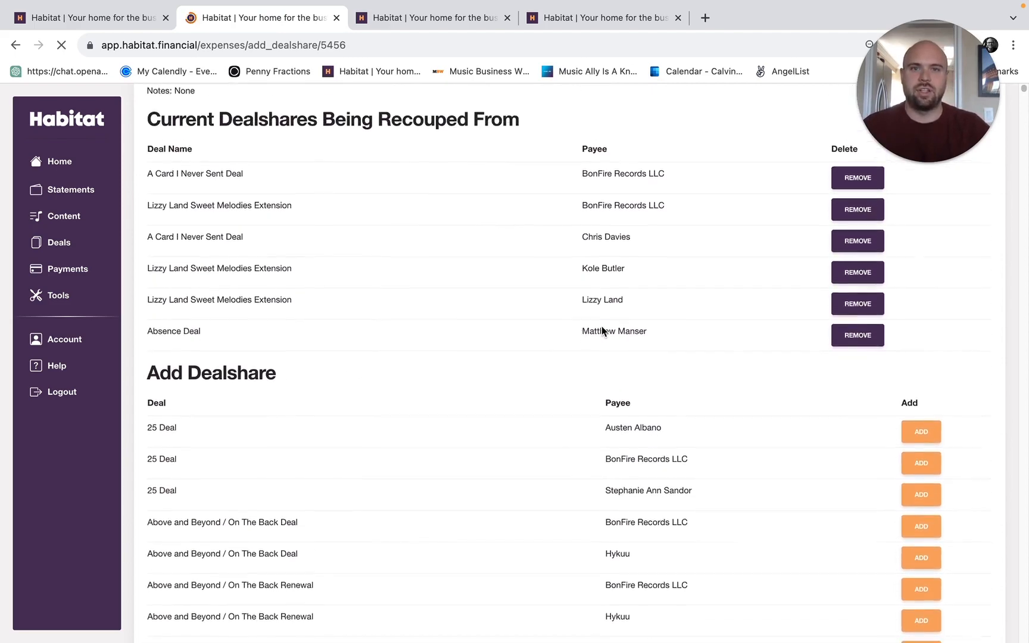
pyautogui.moveTo(576, 338); pyautogui.dragTo(664, 335)
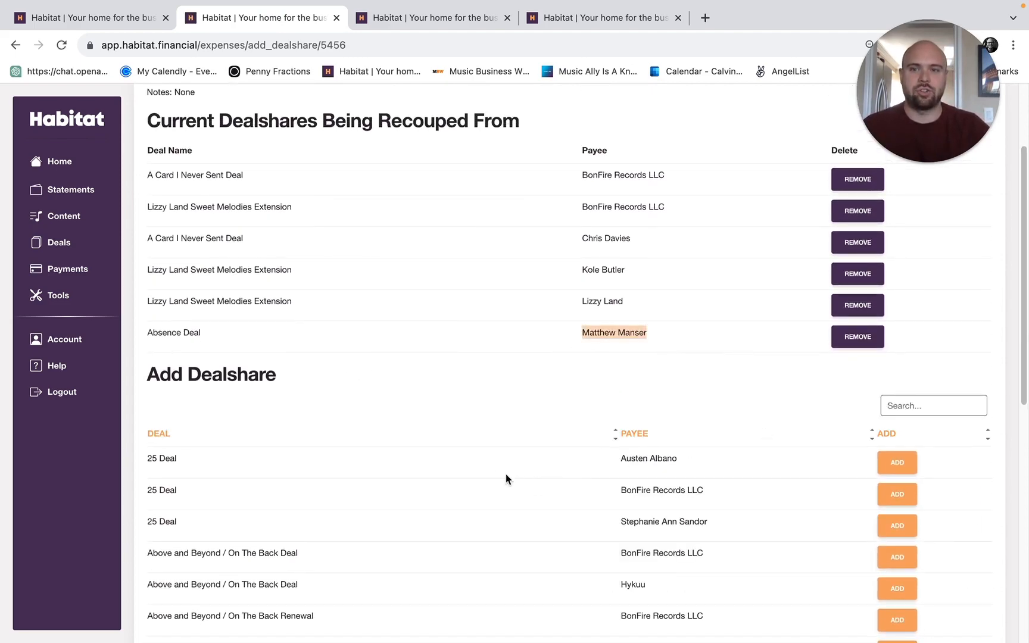
# Add BonFire Records LLC's share of the Absence Deal to the expense's recouped dealshares.
pyautogui.scroll(-5, 506, 474)
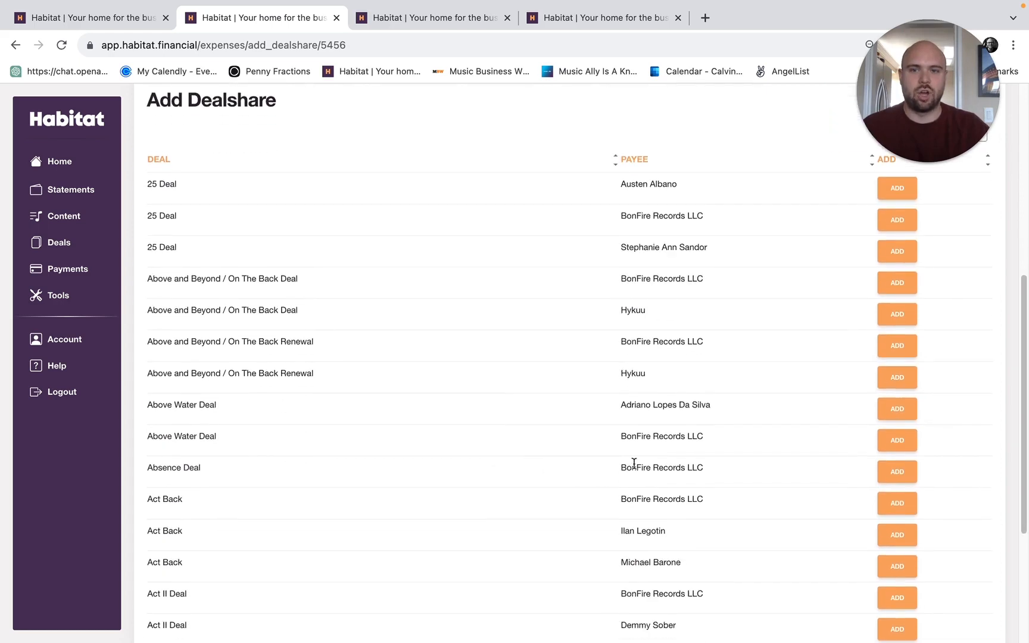
pyautogui.moveTo(146, 468); pyautogui.dragTo(656, 479)
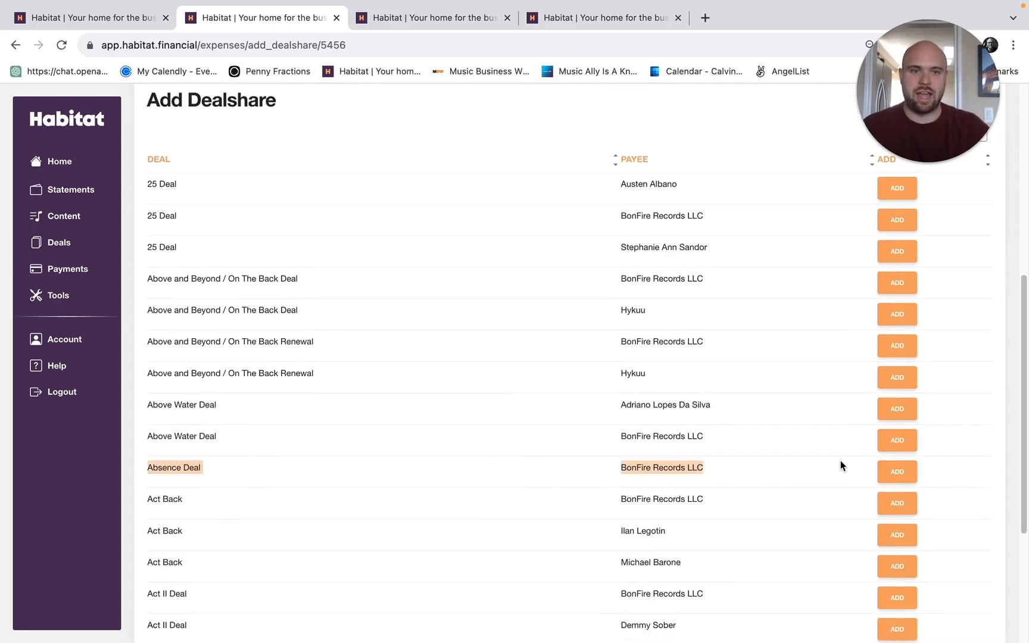
pyautogui.click(897, 472)
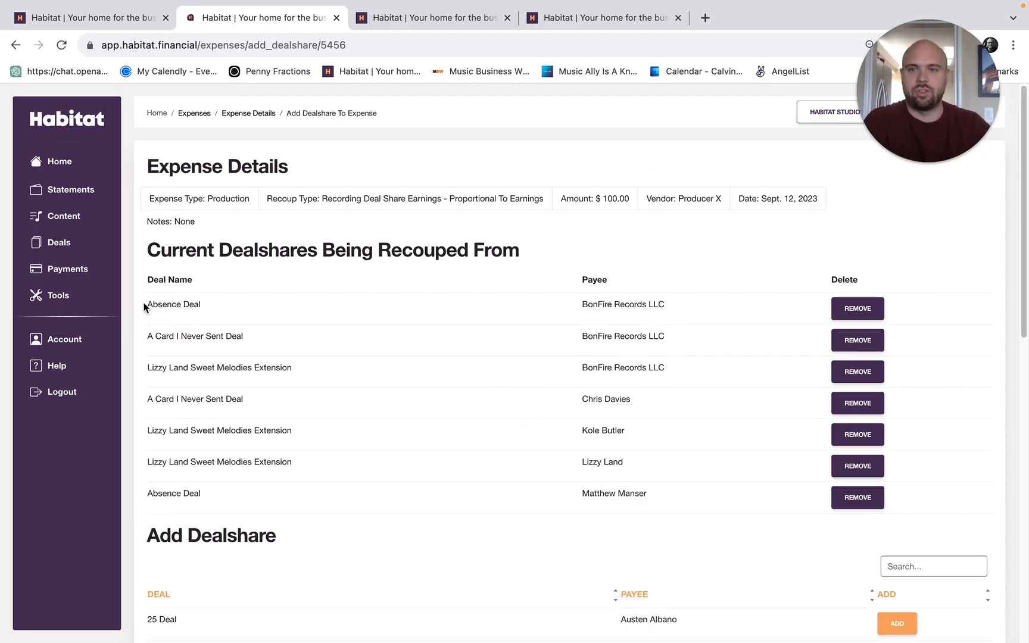
# Review the current dealshares being recouped from, comparing the deals and their payees with the expense amount.
pyautogui.moveTo(145, 304); pyautogui.dragTo(152, 306)
pyautogui.click(213, 315)
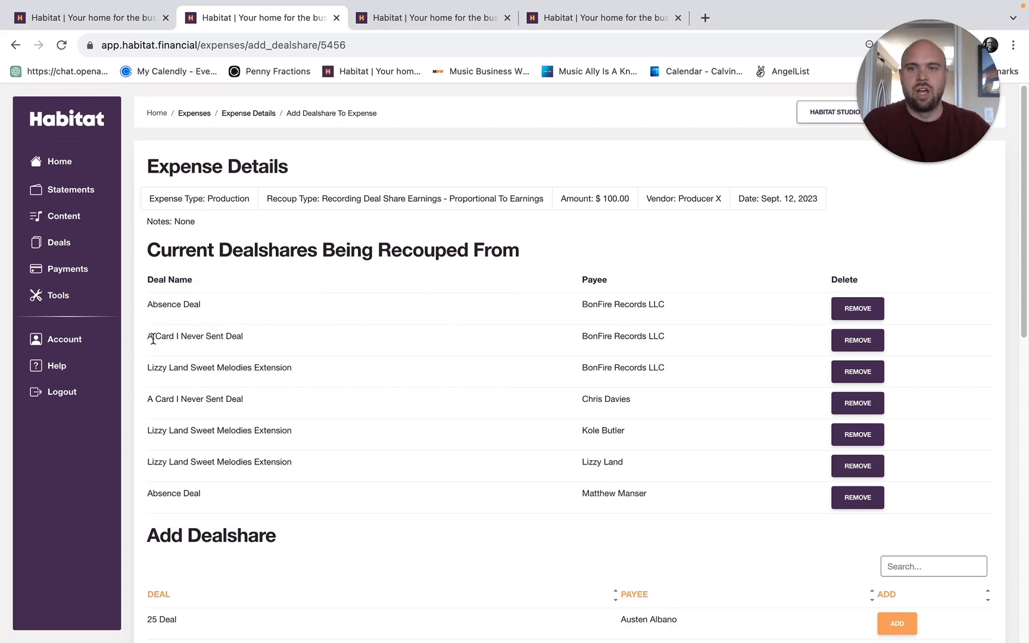
pyautogui.moveTo(145, 337); pyautogui.dragTo(291, 343)
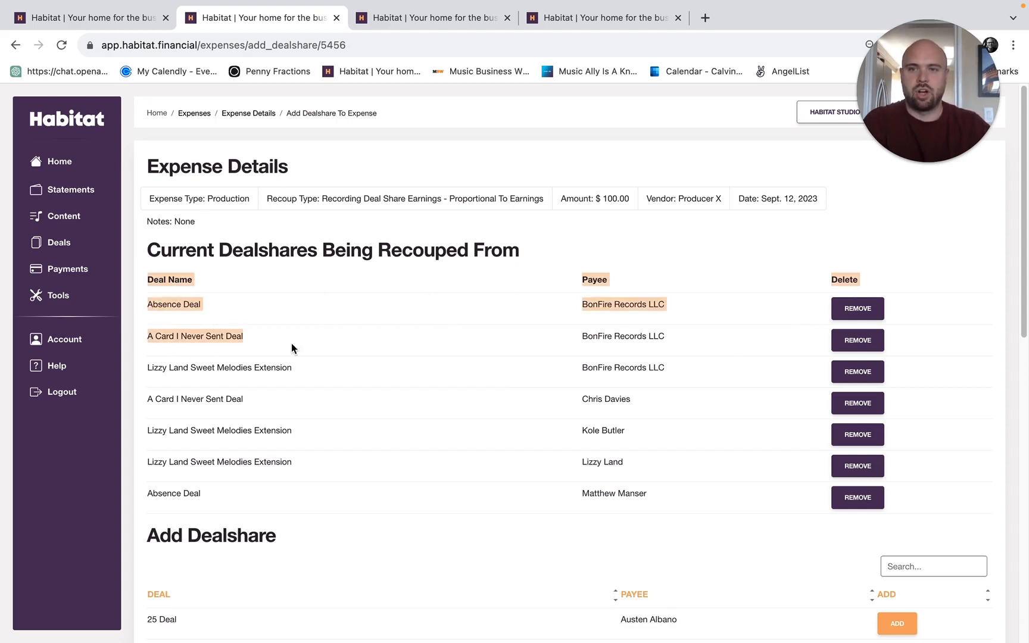
pyautogui.click(145, 372)
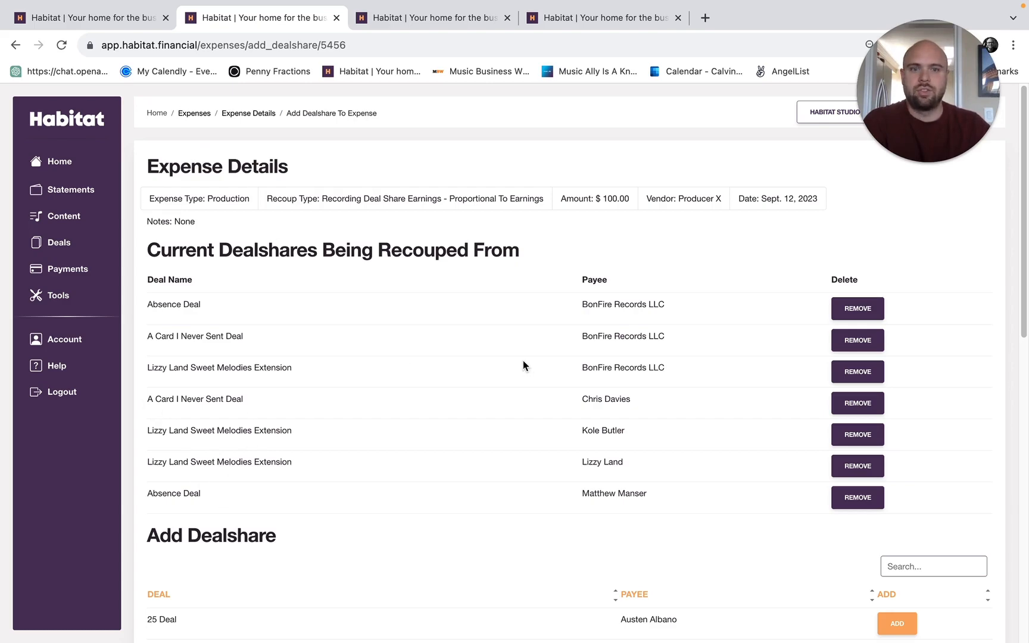
pyautogui.scroll(-15, 517, 345)
pyautogui.scroll(15, 513, 337)
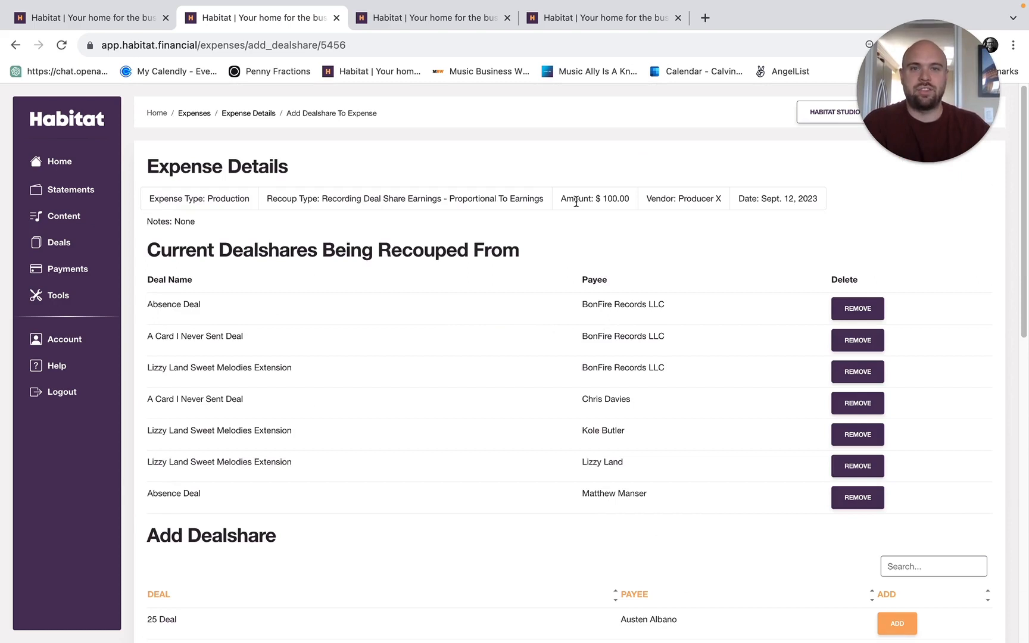
pyautogui.moveTo(563, 198); pyautogui.dragTo(629, 199)
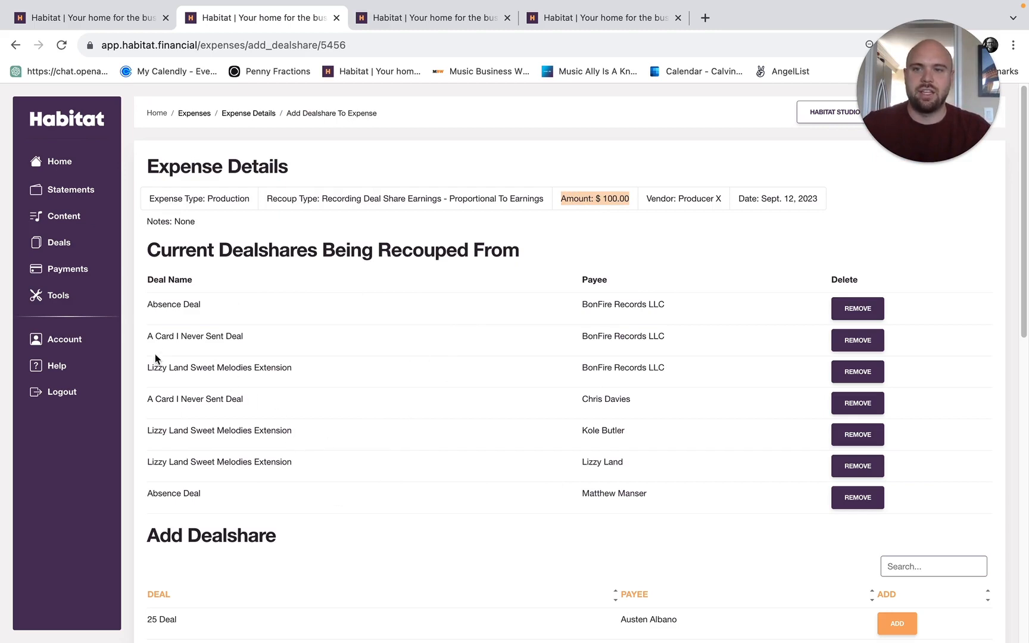
pyautogui.moveTo(148, 337); pyautogui.dragTo(273, 340)
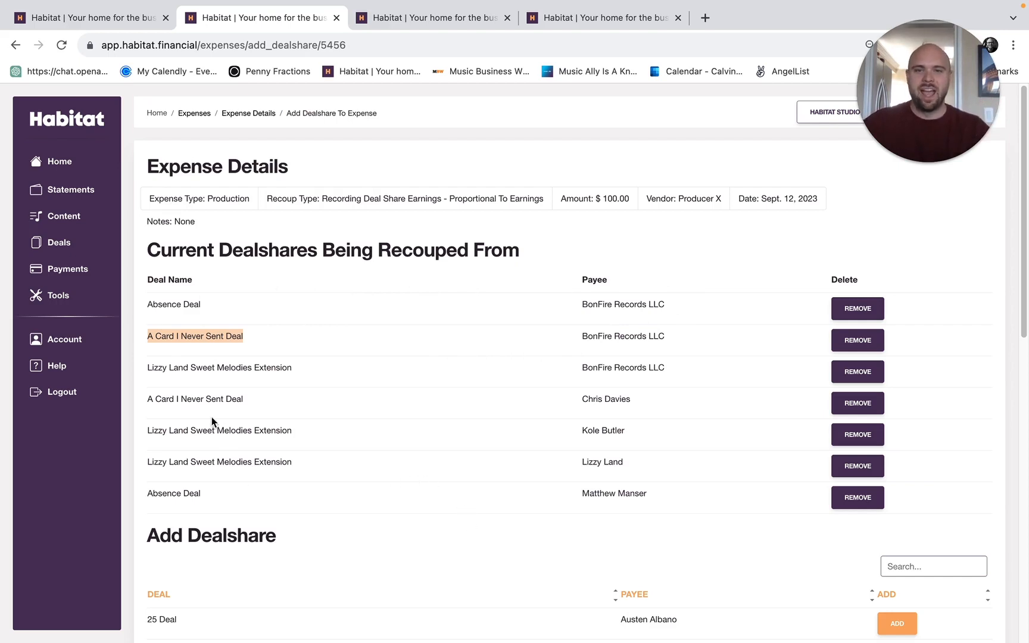
pyautogui.moveTo(149, 439); pyautogui.dragTo(386, 439)
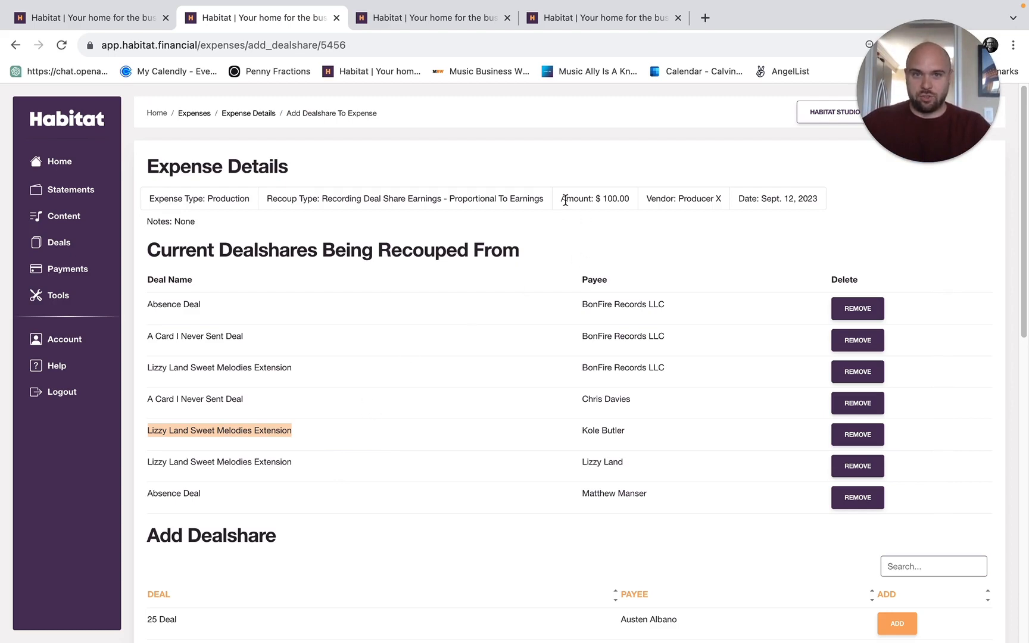
pyautogui.moveTo(562, 198); pyautogui.dragTo(632, 201)
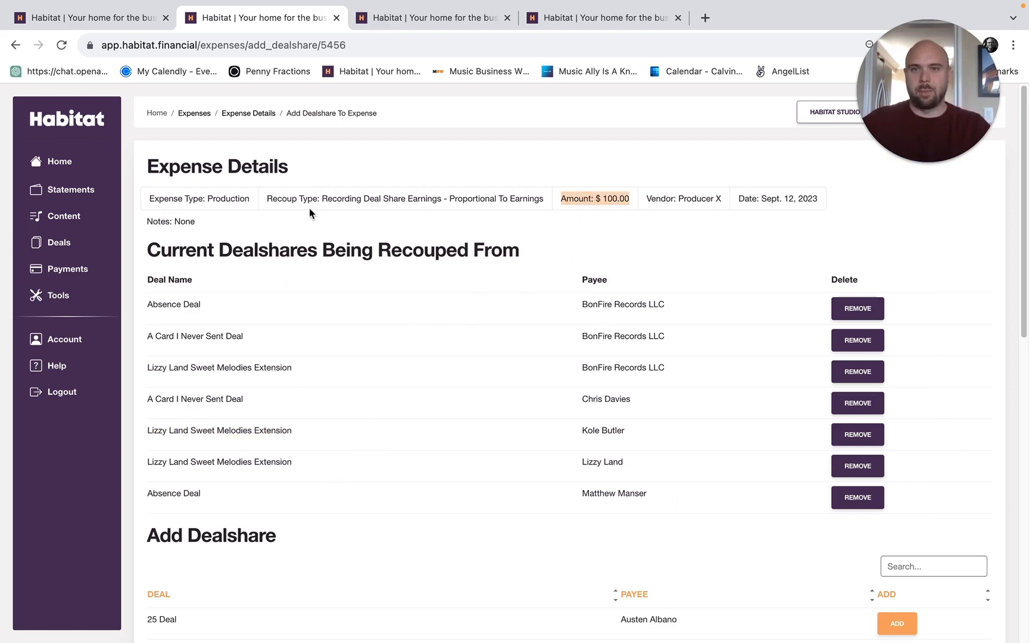
pyautogui.click(544, 200)
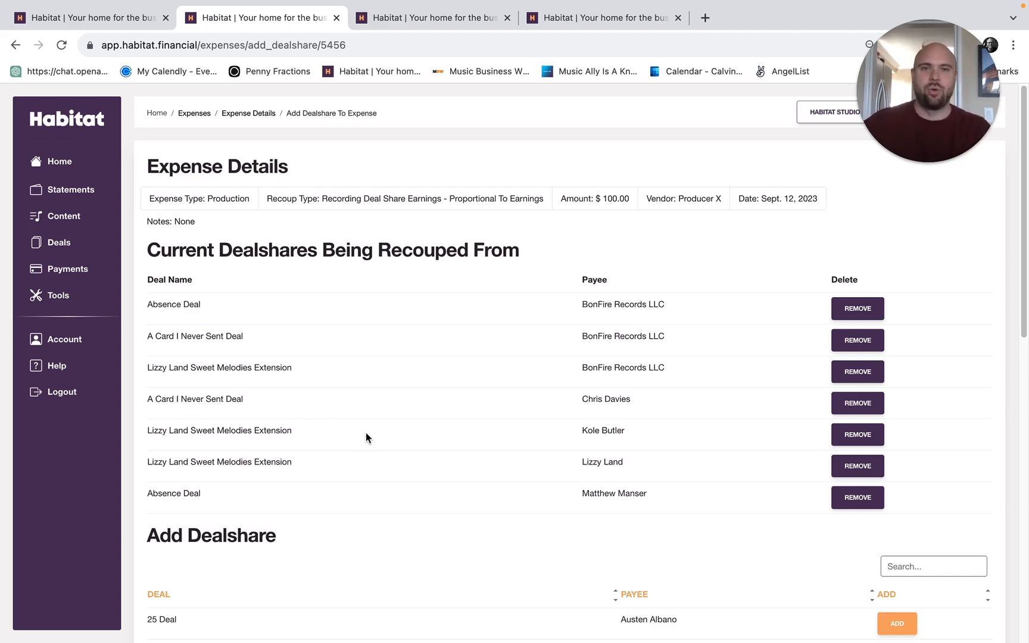
pyautogui.moveTo(148, 434); pyautogui.dragTo(326, 435)
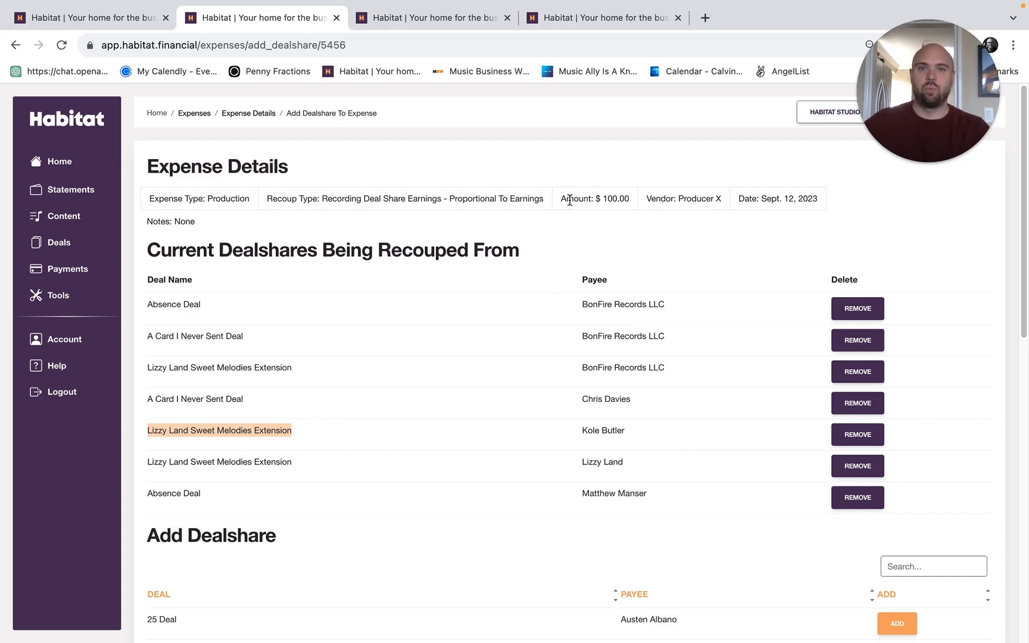
pyautogui.moveTo(561, 200); pyautogui.dragTo(655, 221)
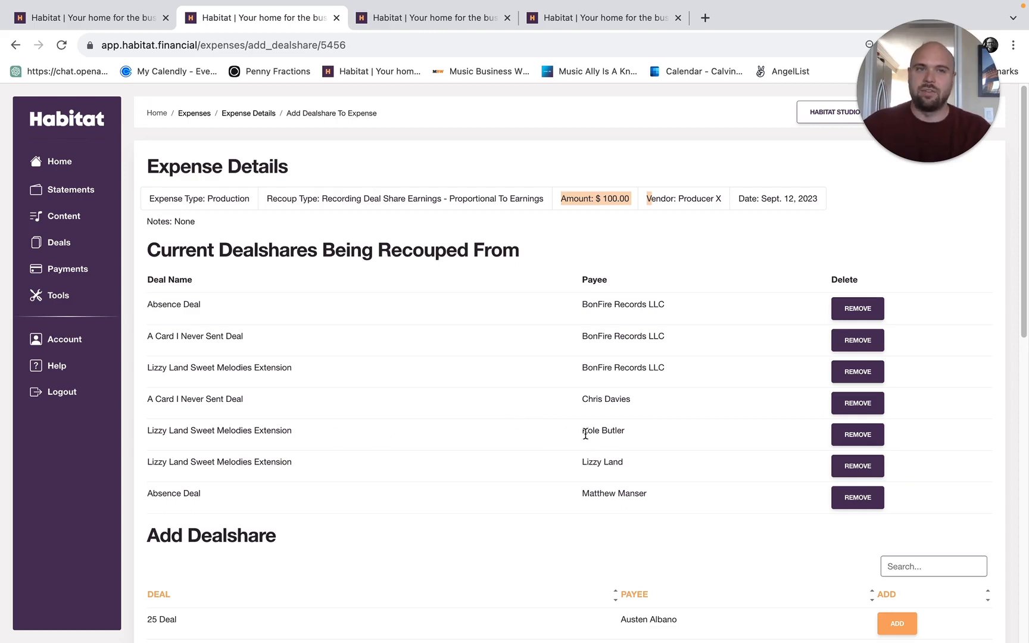
pyautogui.moveTo(577, 467); pyautogui.dragTo(659, 467)
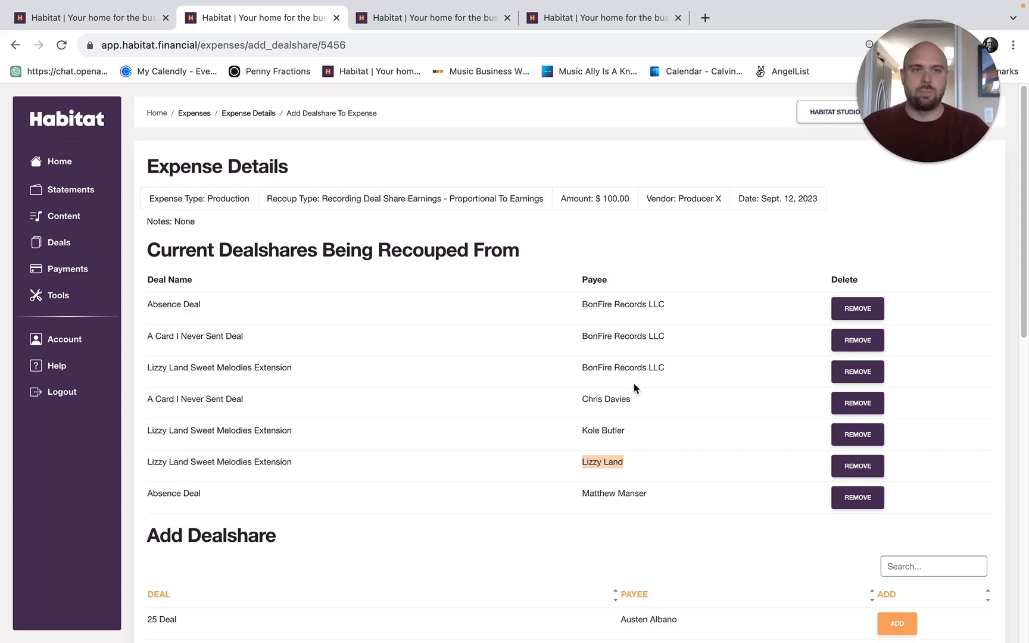
pyautogui.moveTo(582, 429); pyautogui.dragTo(650, 462)
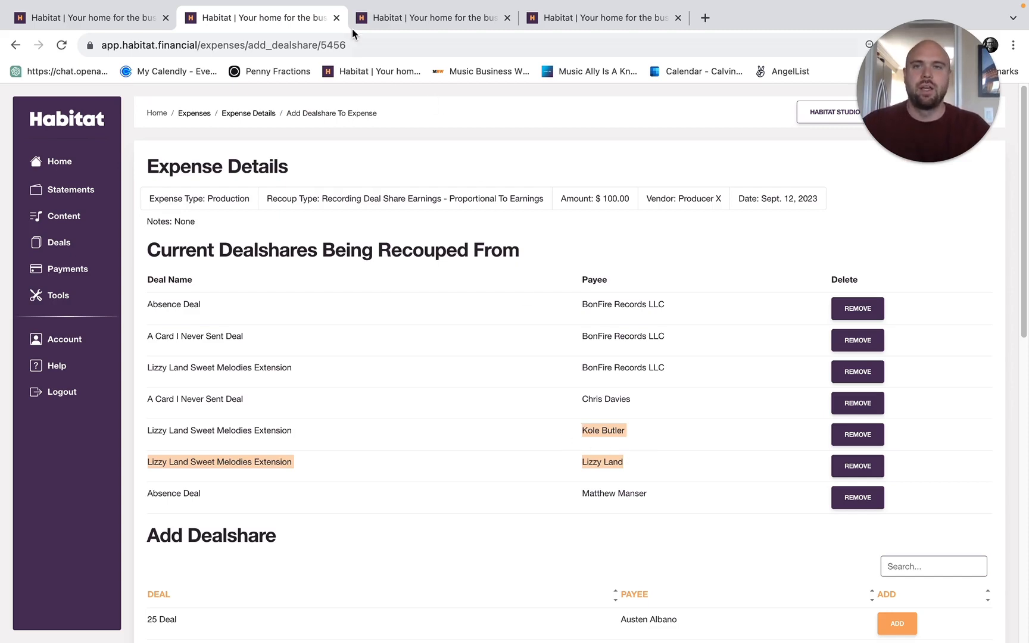
# In the fixed-amount expense, set BonFire Records LLC's recoup amount for A Card I Never Sent Deal to $10 and check it against the expense's recoup amount.
pyautogui.click(367, 17)
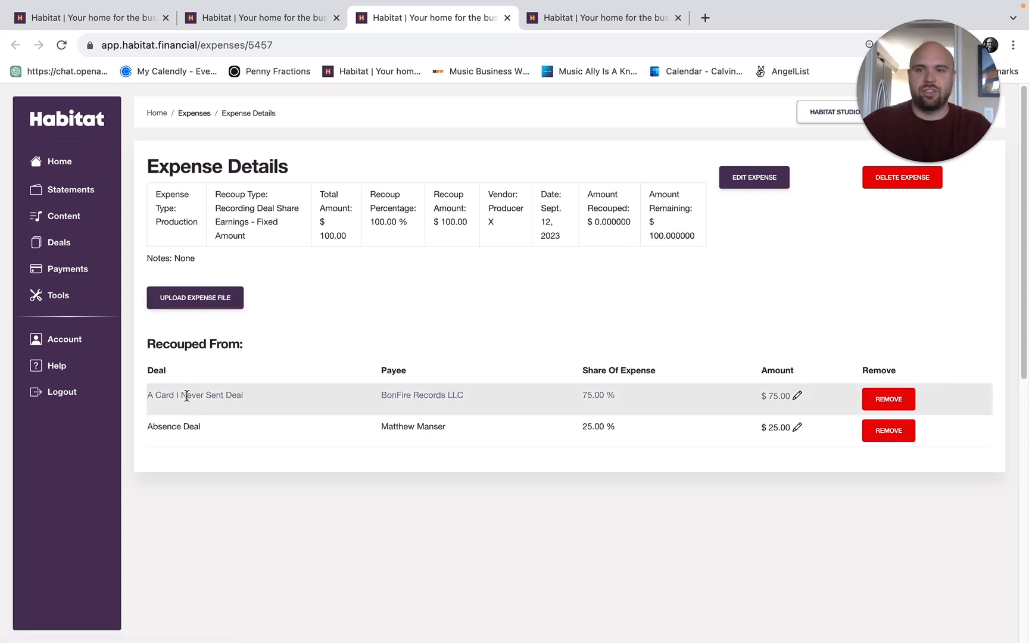
pyautogui.click(797, 396)
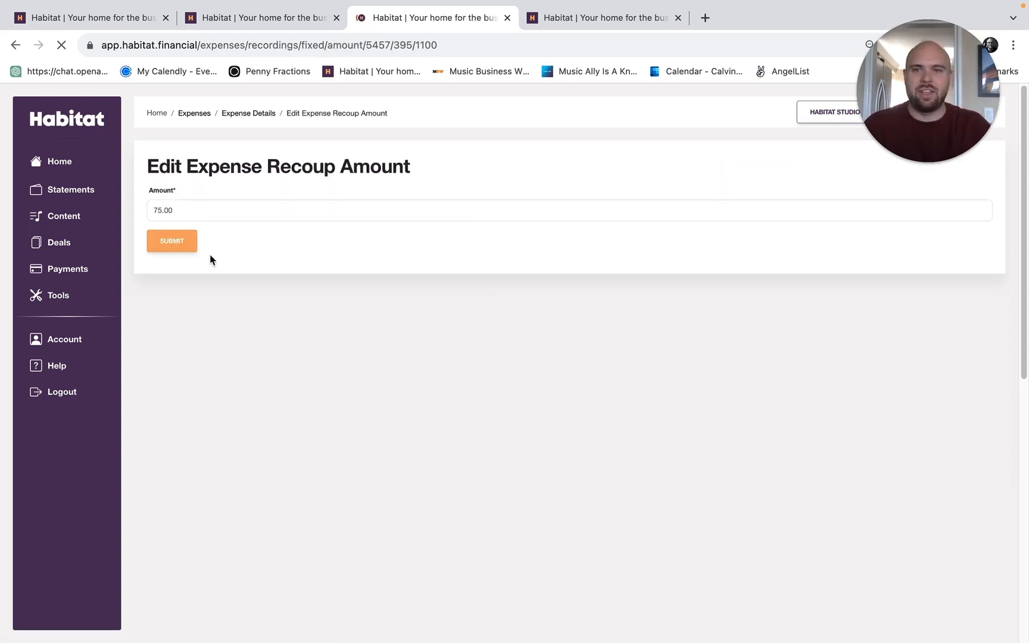
pyautogui.doubleClick(150, 212)
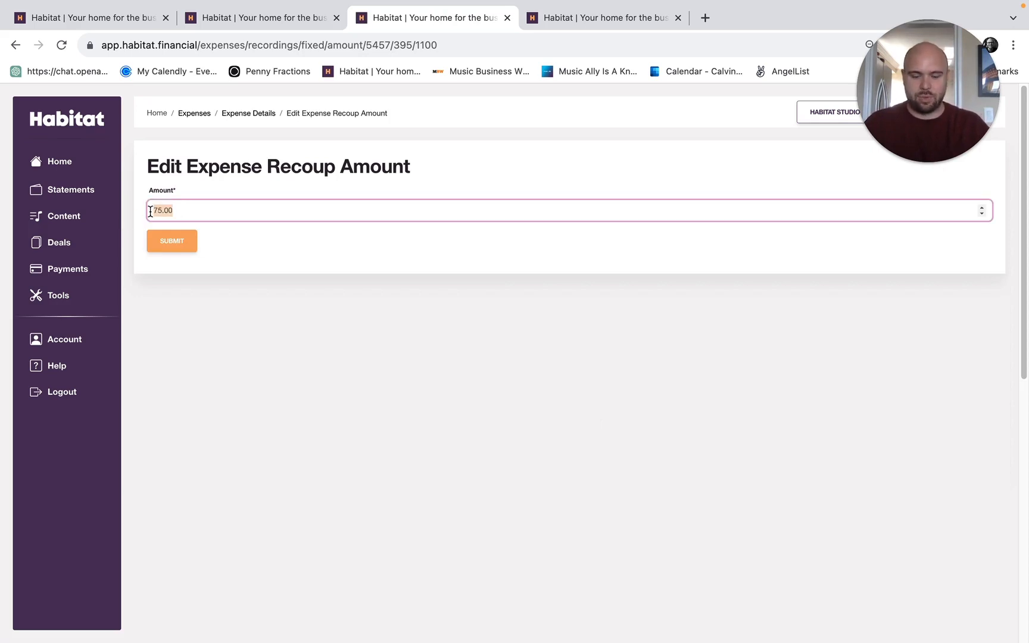
pyautogui.write('10')
pyautogui.click(172, 241)
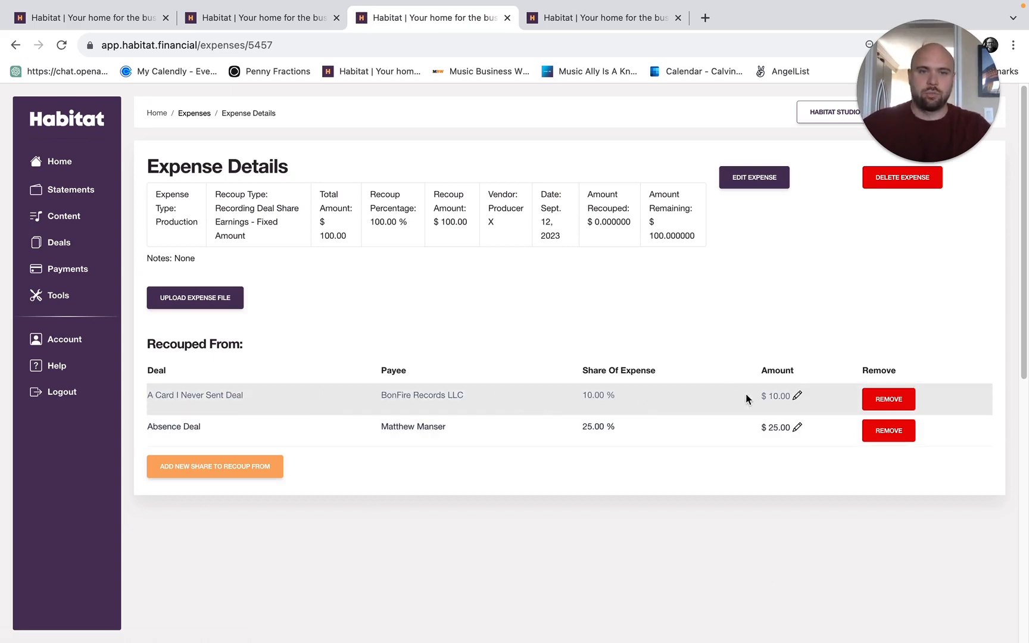
pyautogui.moveTo(761, 396); pyautogui.dragTo(791, 394)
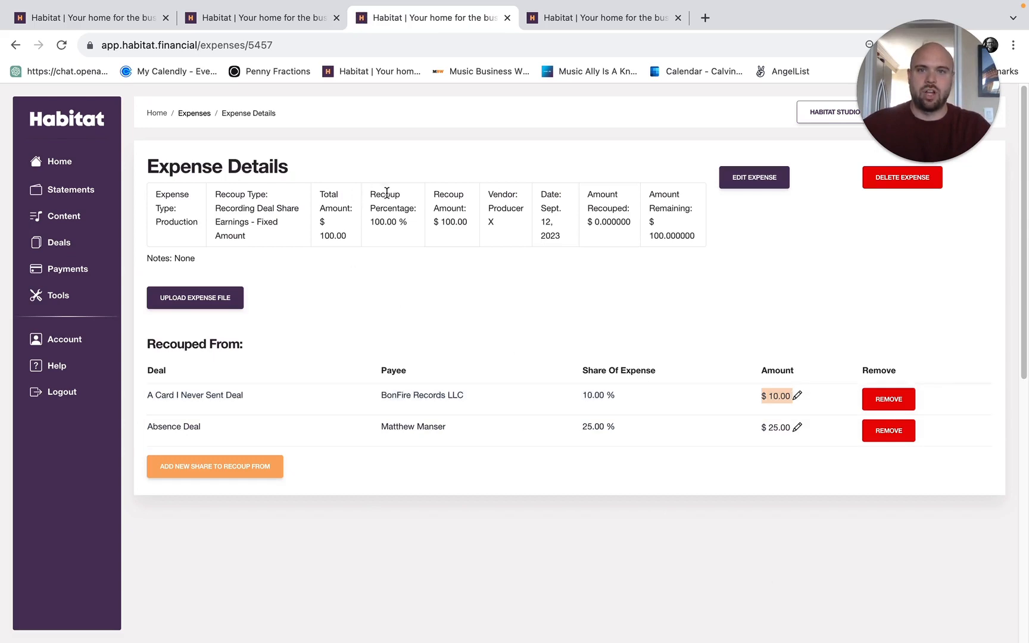
pyautogui.moveTo(440, 222); pyautogui.dragTo(498, 224)
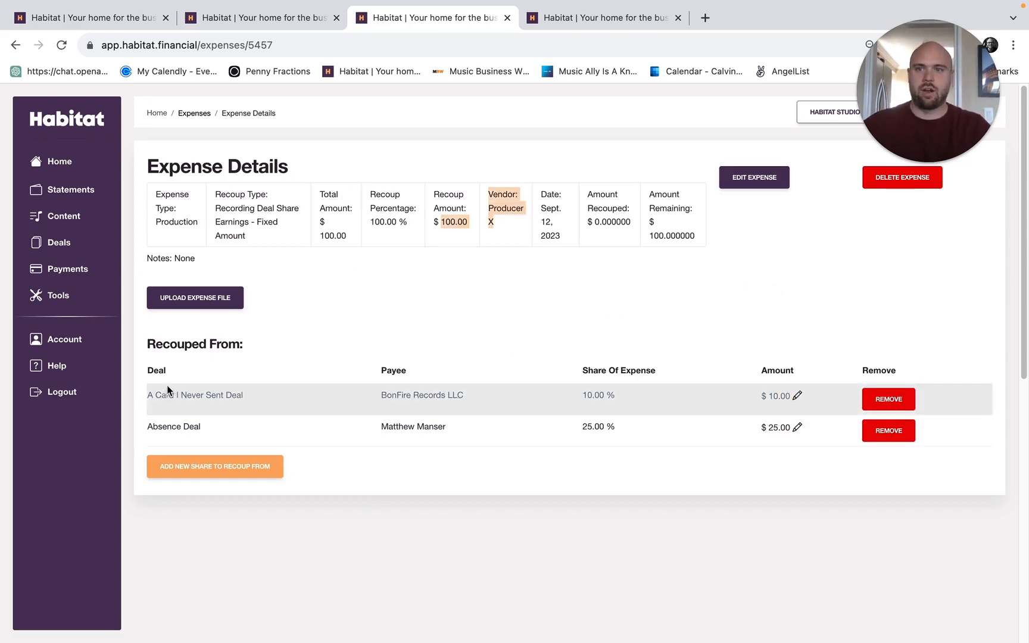
# Find dealshares matching "swee" and add the second listed payee's share of the Sweet Melodies Extension deal with a recoup amount of 65.00.
pyautogui.click(218, 476)
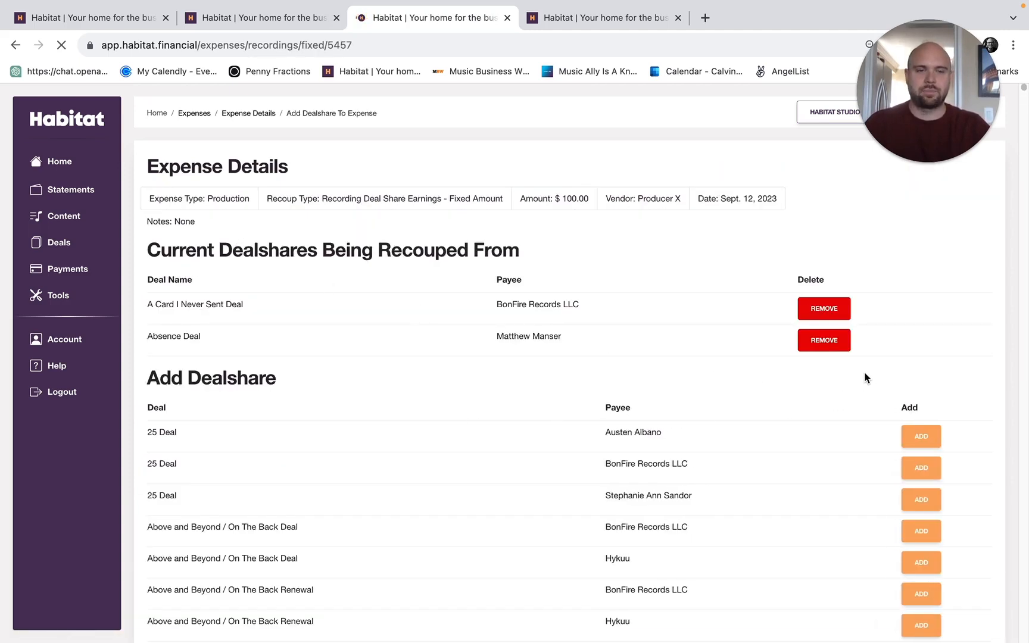
pyautogui.click(895, 402)
pyautogui.write('s')
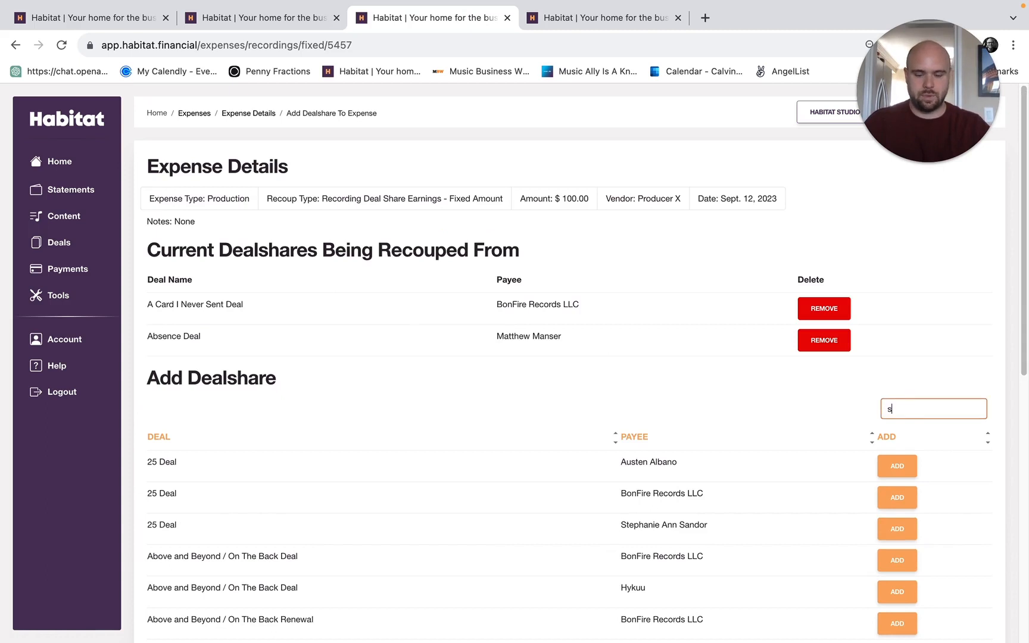
pyautogui.write('wee')
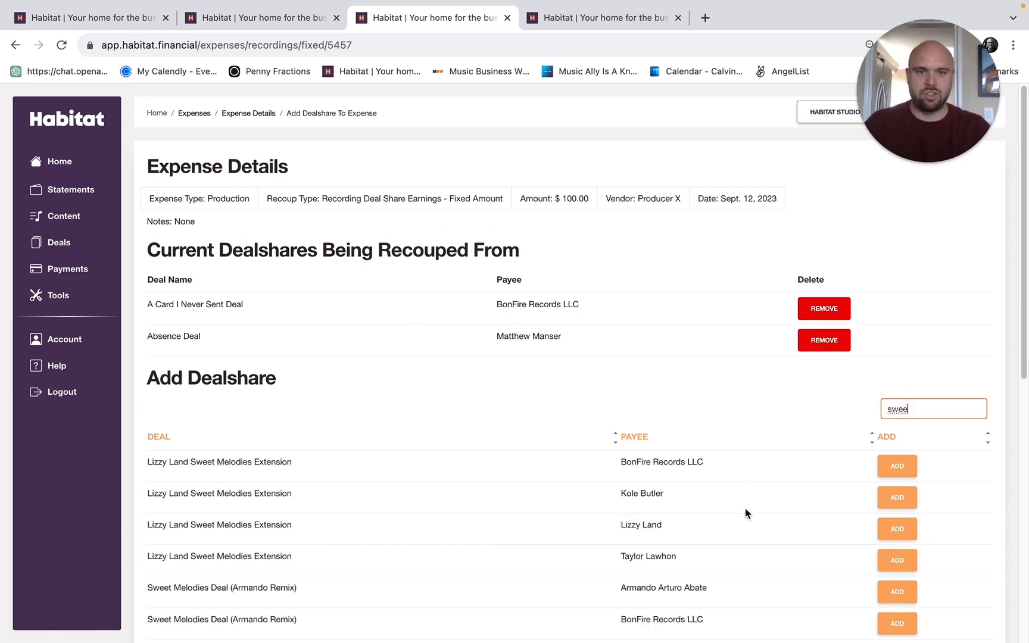
pyautogui.click(899, 496)
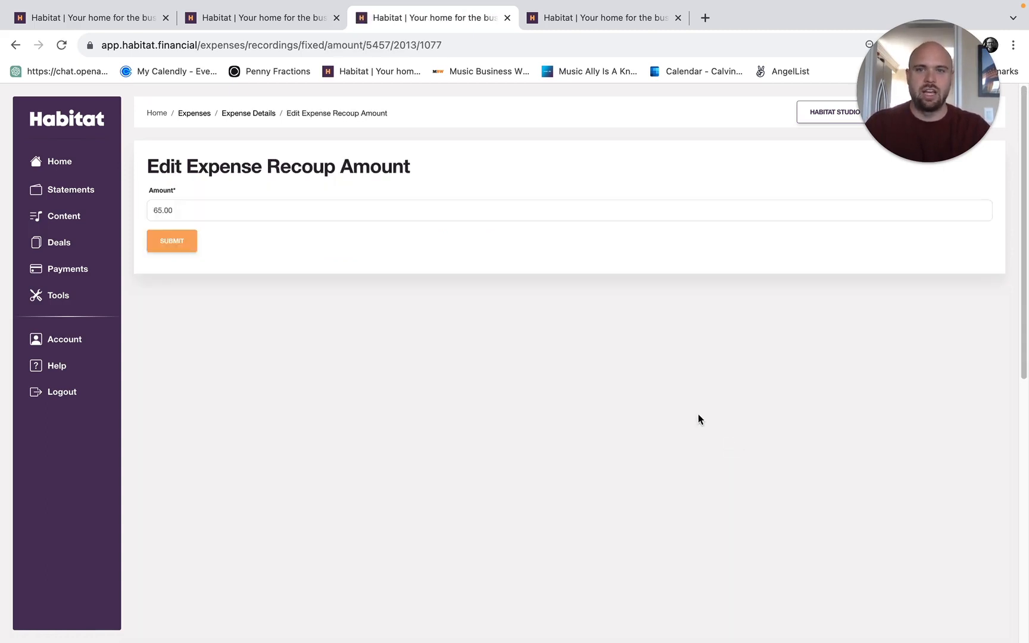
pyautogui.moveTo(162, 212); pyautogui.dragTo(188, 211)
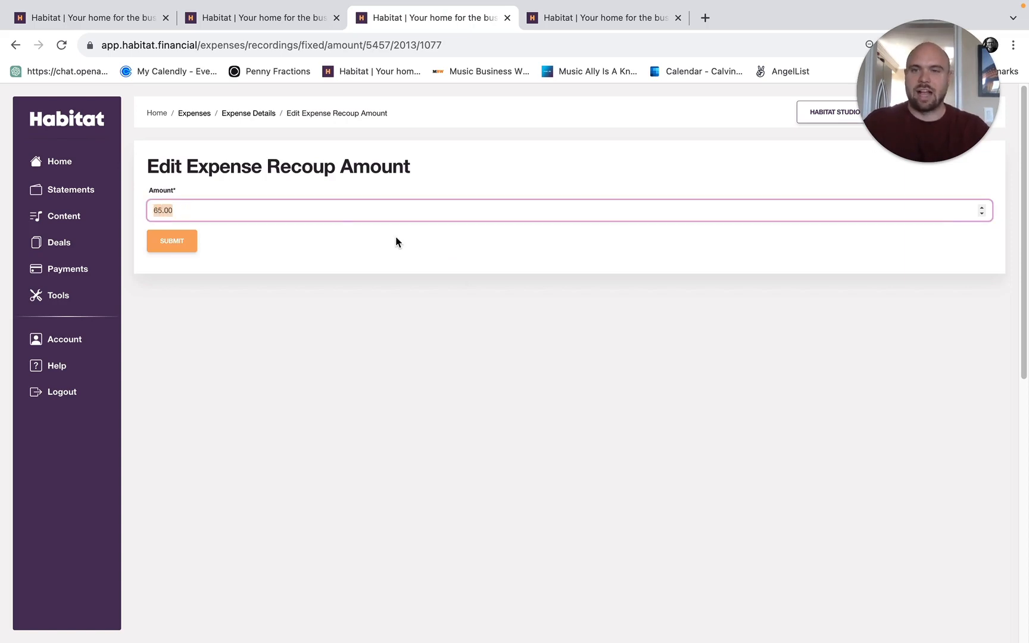
pyautogui.click(184, 241)
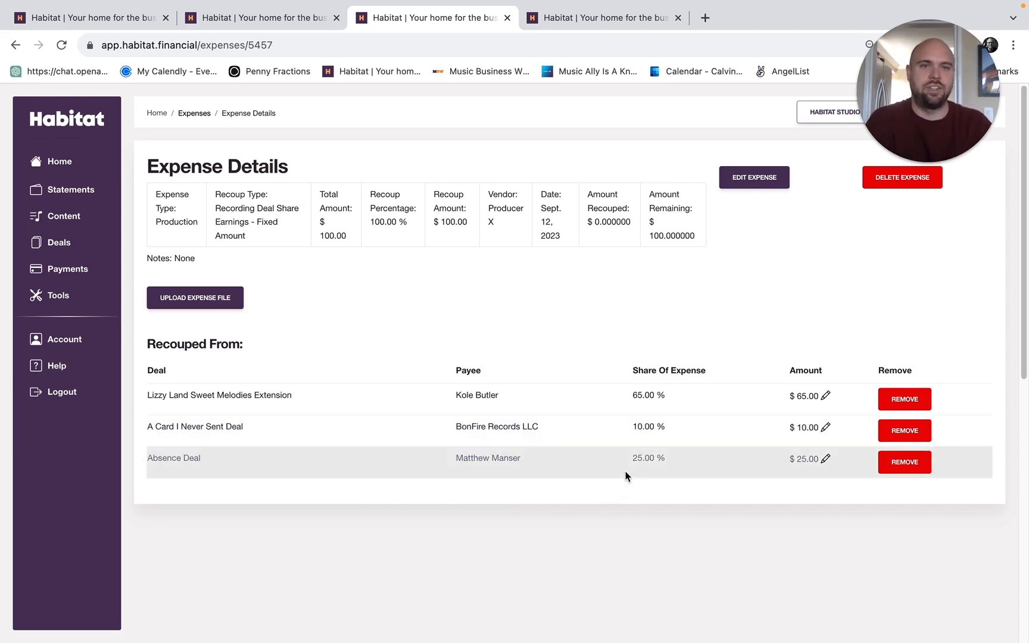
# Start a new expense from the expenses list with type Production, total amount 100 and vendor Producer X.
pyautogui.click(604, 18)
pyautogui.click(447, 13)
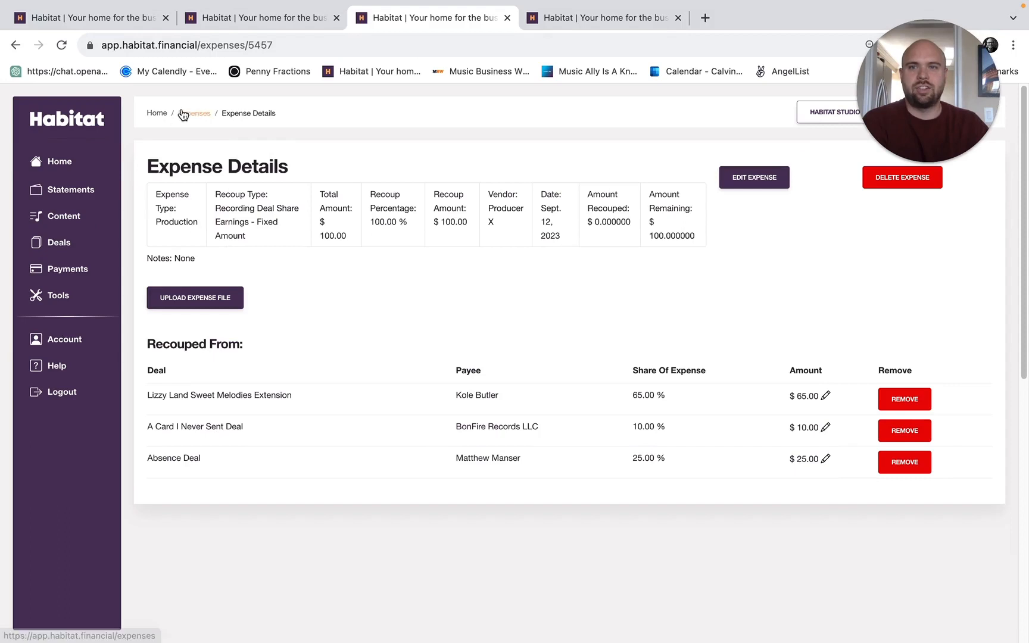
pyautogui.click(183, 115)
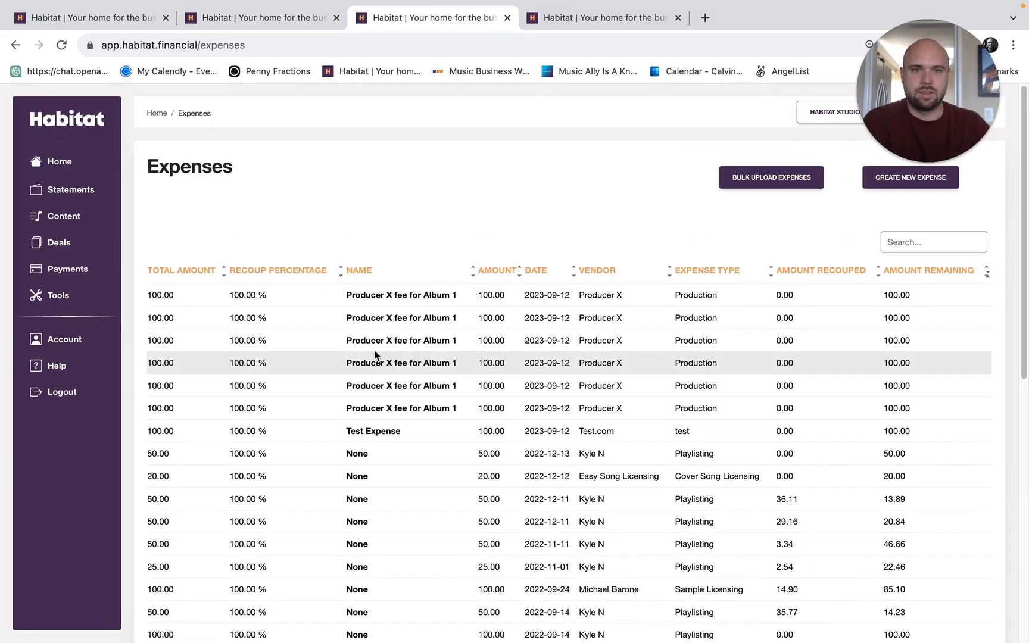
pyautogui.click(875, 184)
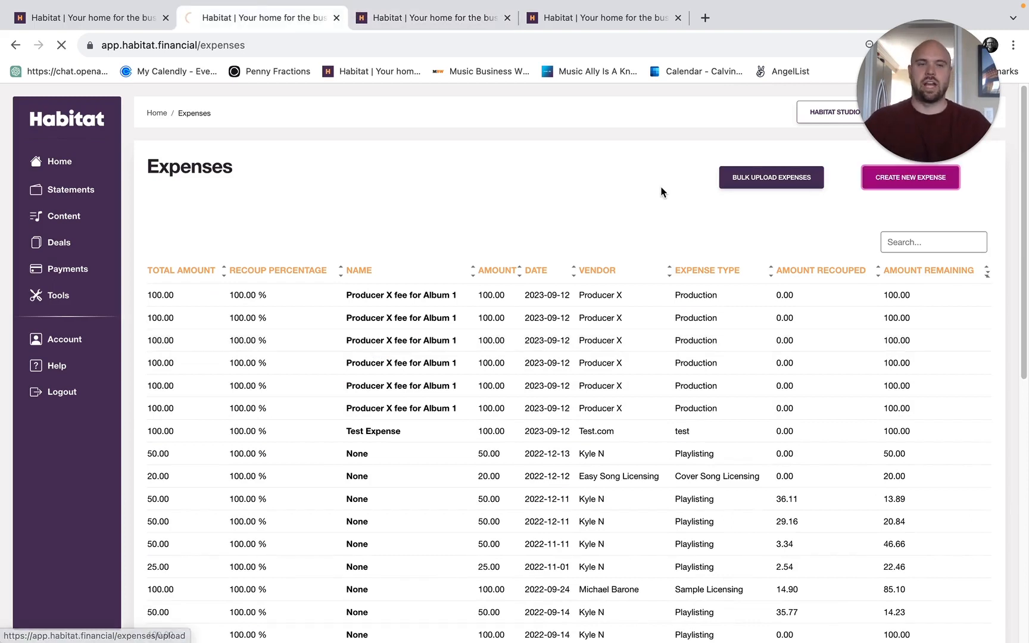
pyautogui.click(182, 210)
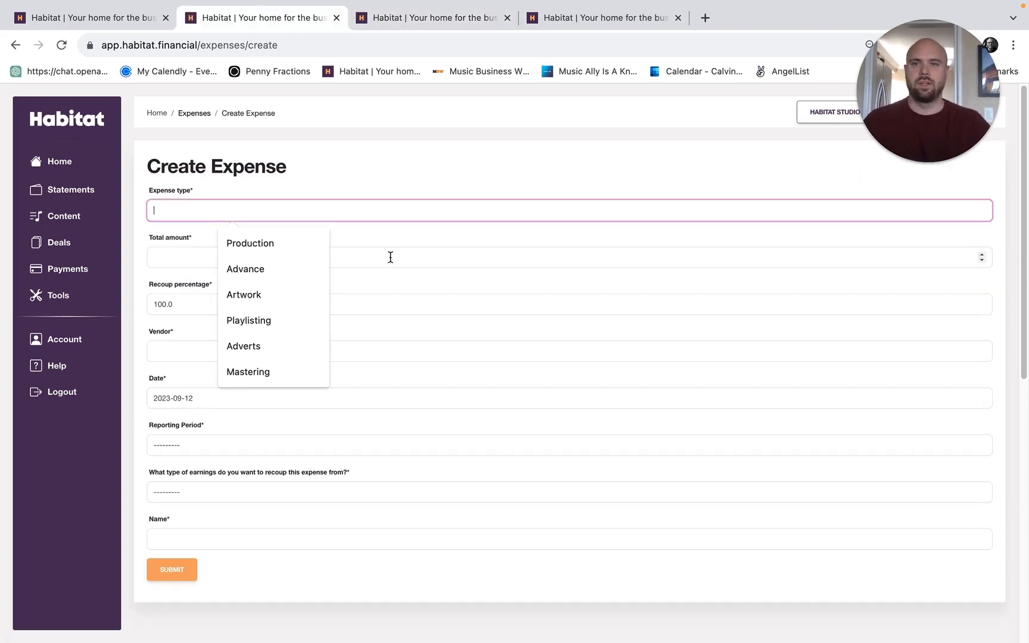
pyautogui.click(275, 245)
pyautogui.click(180, 256)
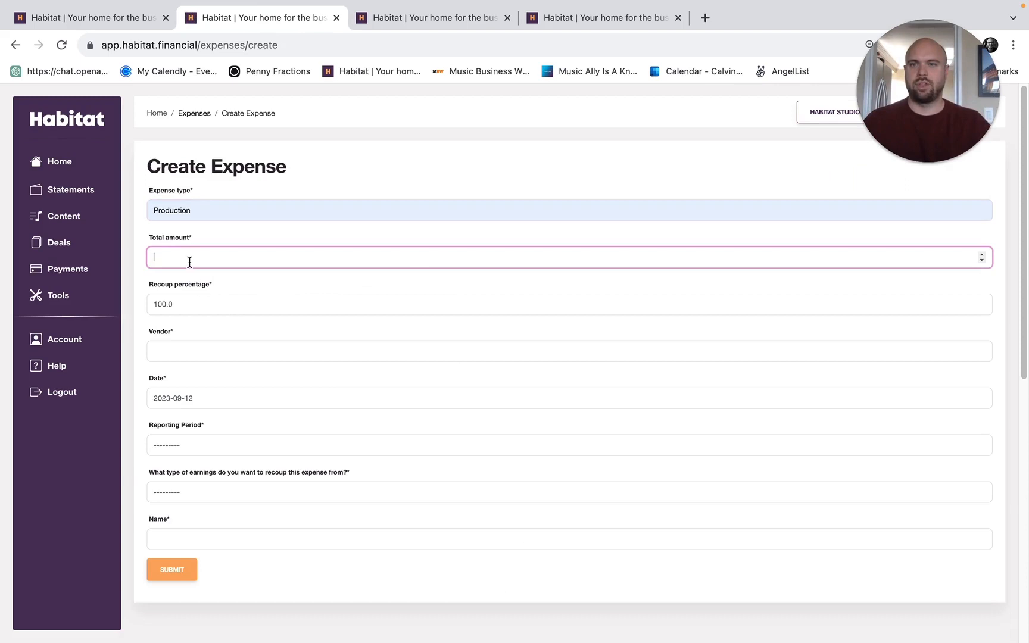
pyautogui.write('100')
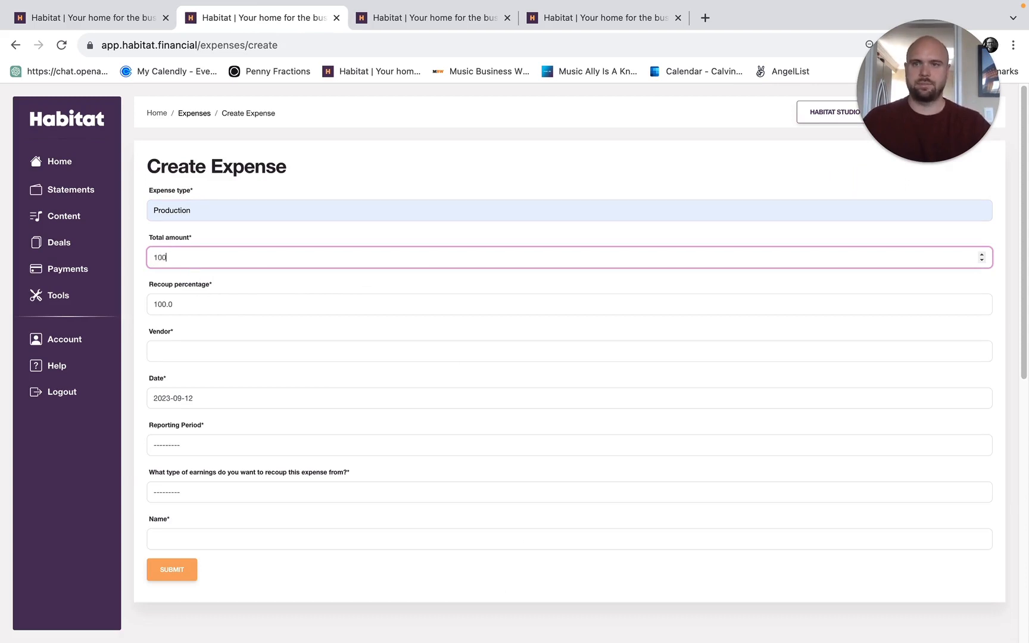
pyautogui.click(213, 345)
pyautogui.click(224, 384)
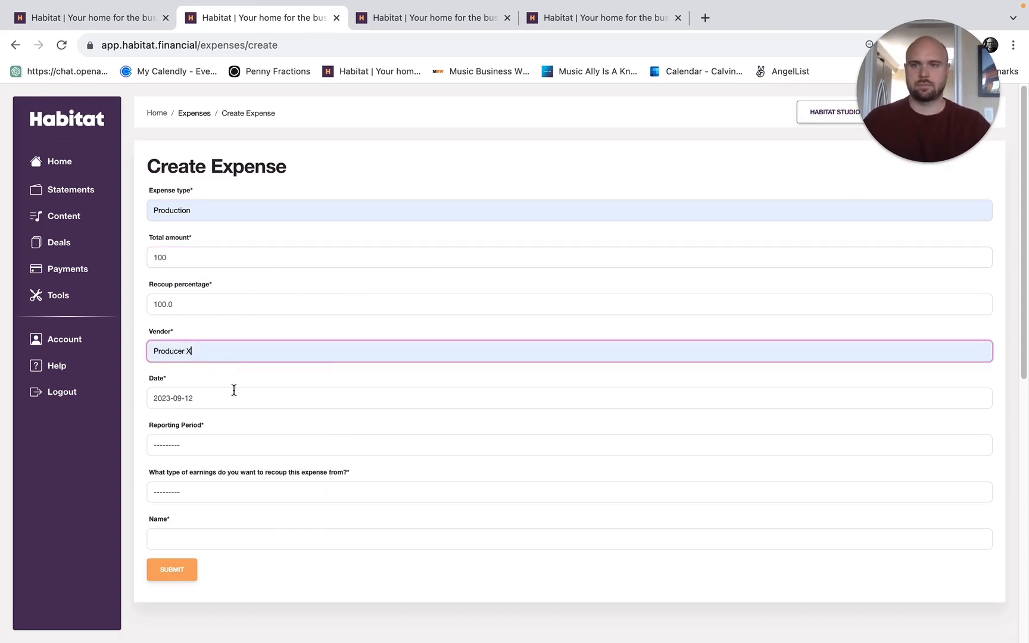
# Set the new expense's reporting period to 2023-07 July 2023 [Month] and name it Producer X fee for Album 1.
pyautogui.click(200, 445)
pyautogui.click(200, 457)
pyautogui.click(189, 539)
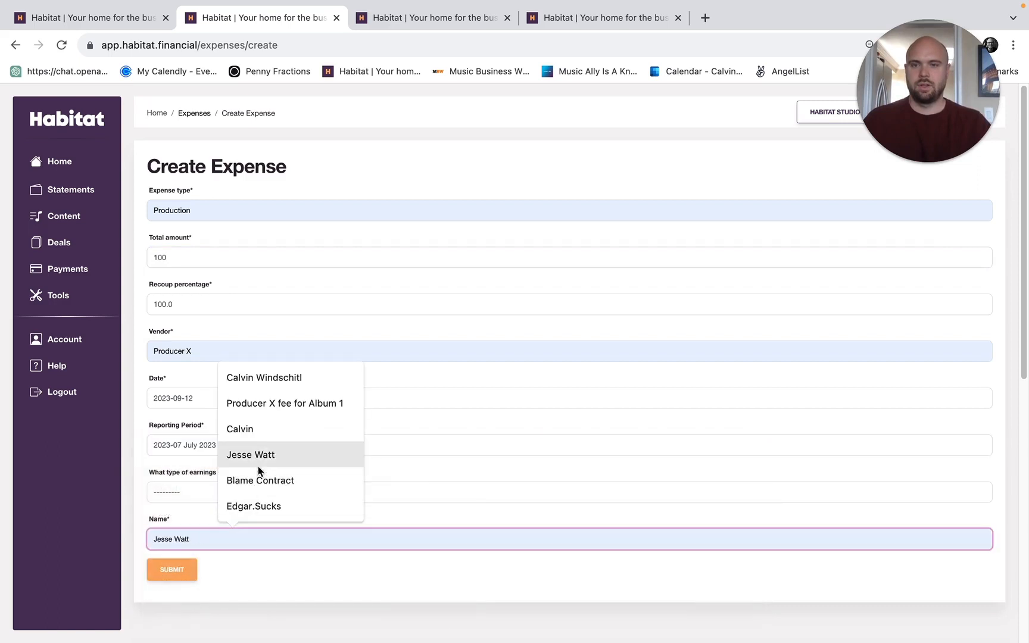
pyautogui.click(264, 405)
# Choose Recording Earnings recouped Porportional To Deals for the new expense and submit it.
pyautogui.click(214, 489)
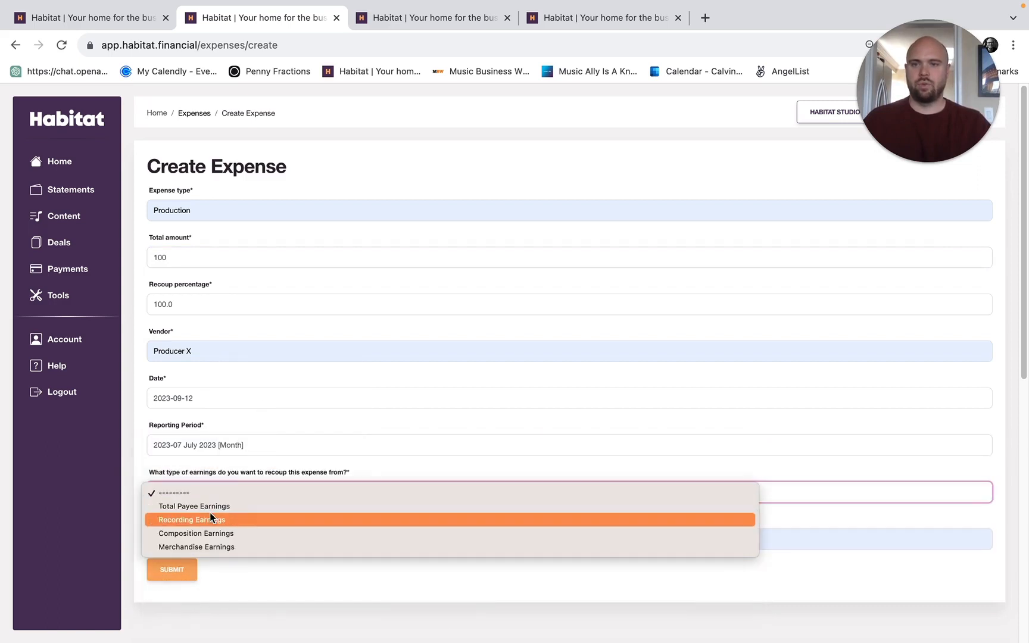
pyautogui.click(206, 520)
pyautogui.click(226, 581)
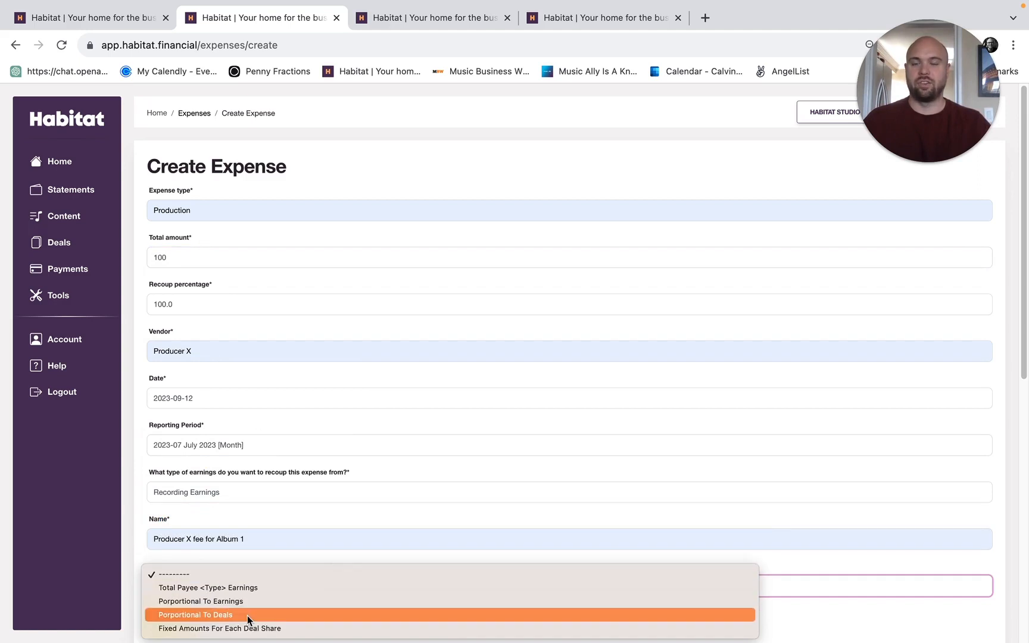
pyautogui.click(247, 616)
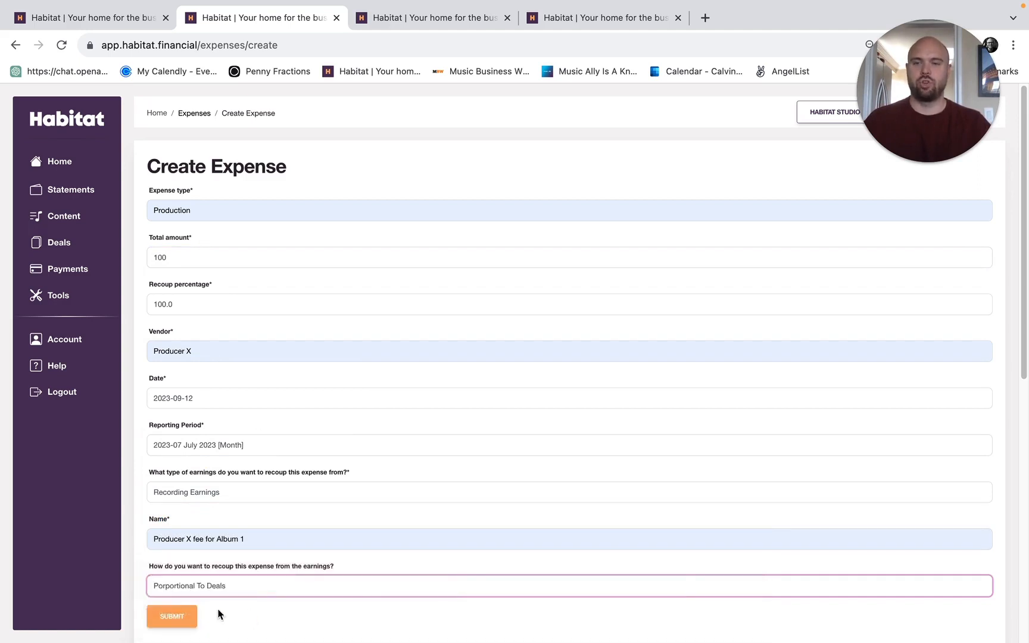
pyautogui.click(170, 616)
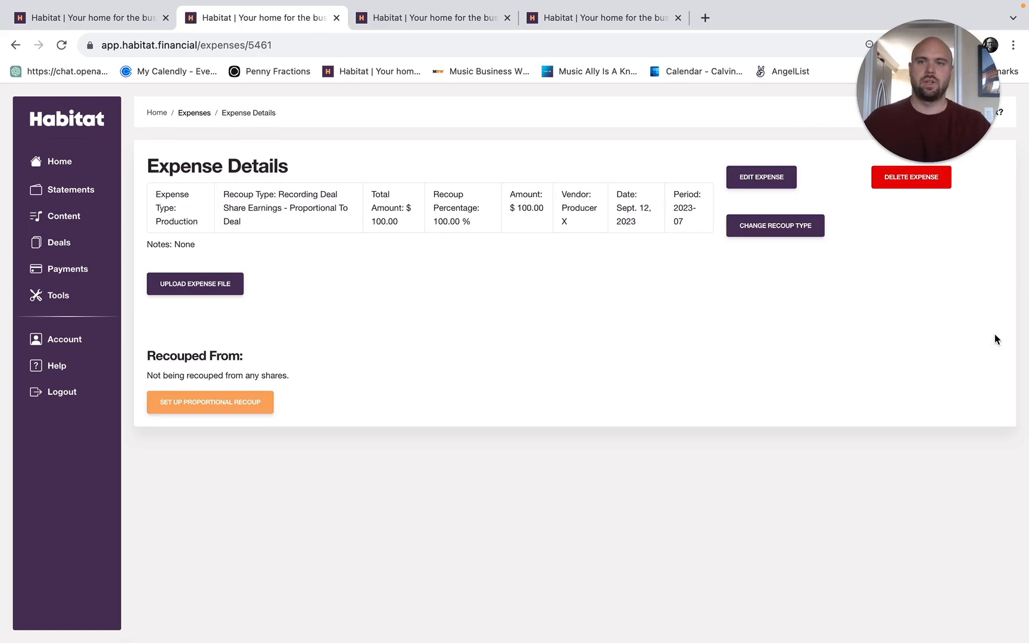
# Set up the proportional recoup with the first 15.5% payee share of Make Me Fall In Love Deal and BonFire Records LLC's share of The Sound Kabrio REmix.
pyautogui.click(207, 410)
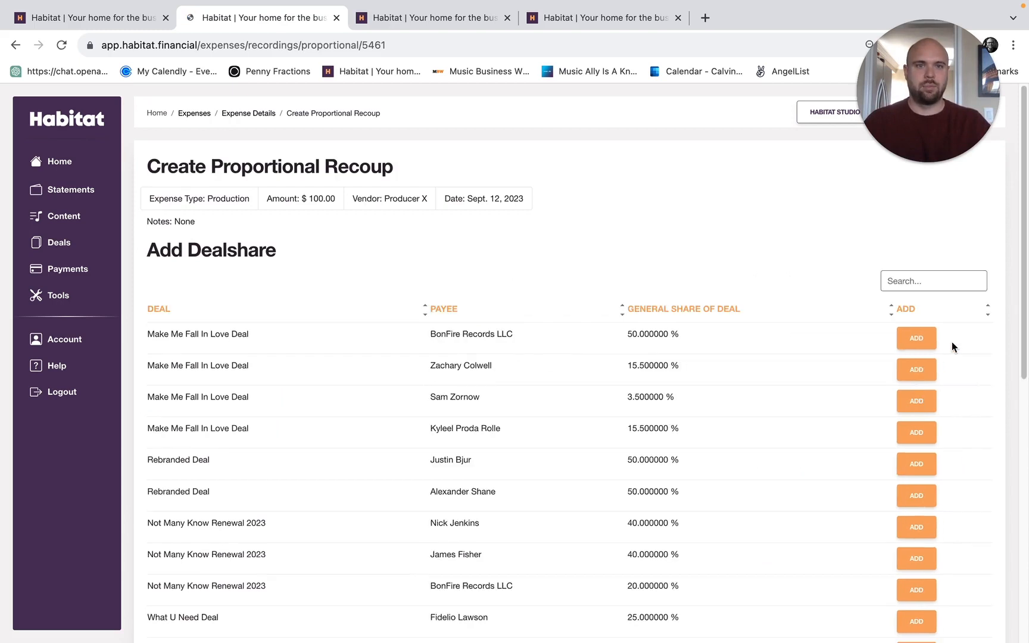
pyautogui.click(917, 369)
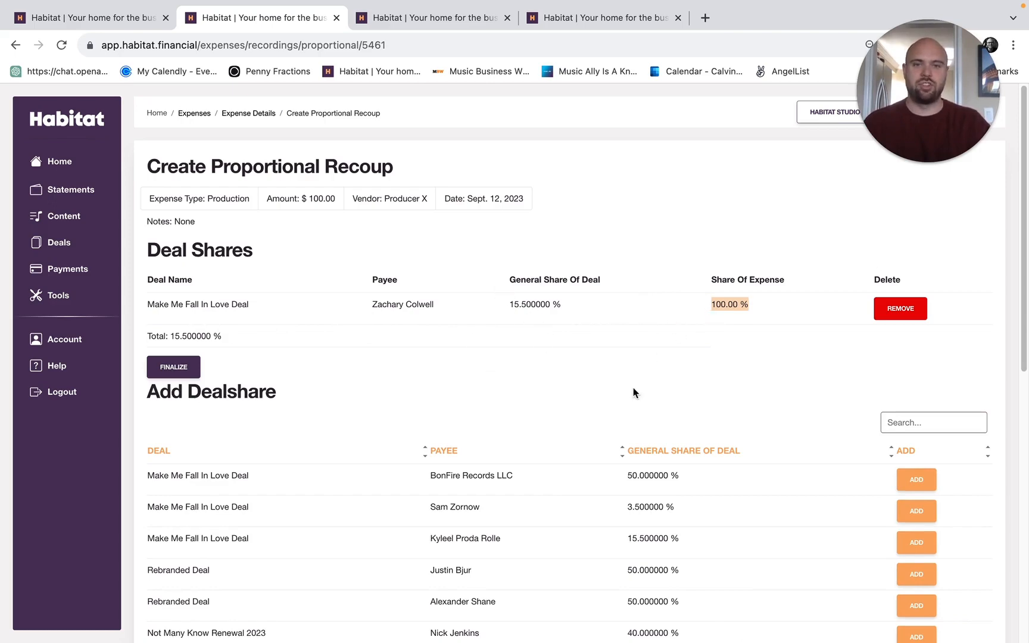
pyautogui.scroll(-1, 575, 491)
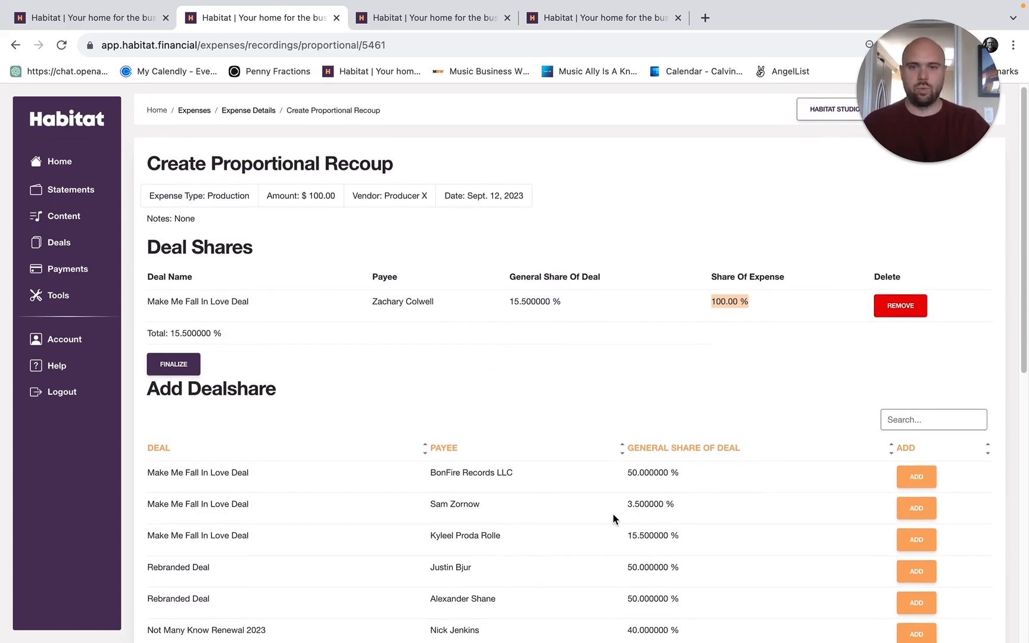
pyautogui.scroll(-6, 613, 514)
pyautogui.scroll(-3, 695, 530)
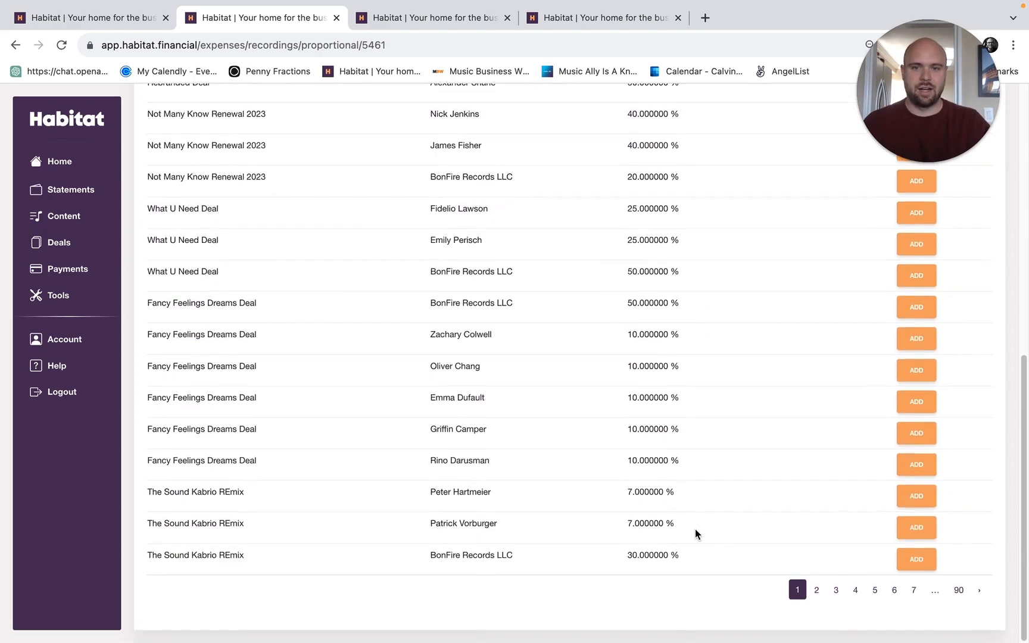
pyautogui.click(920, 562)
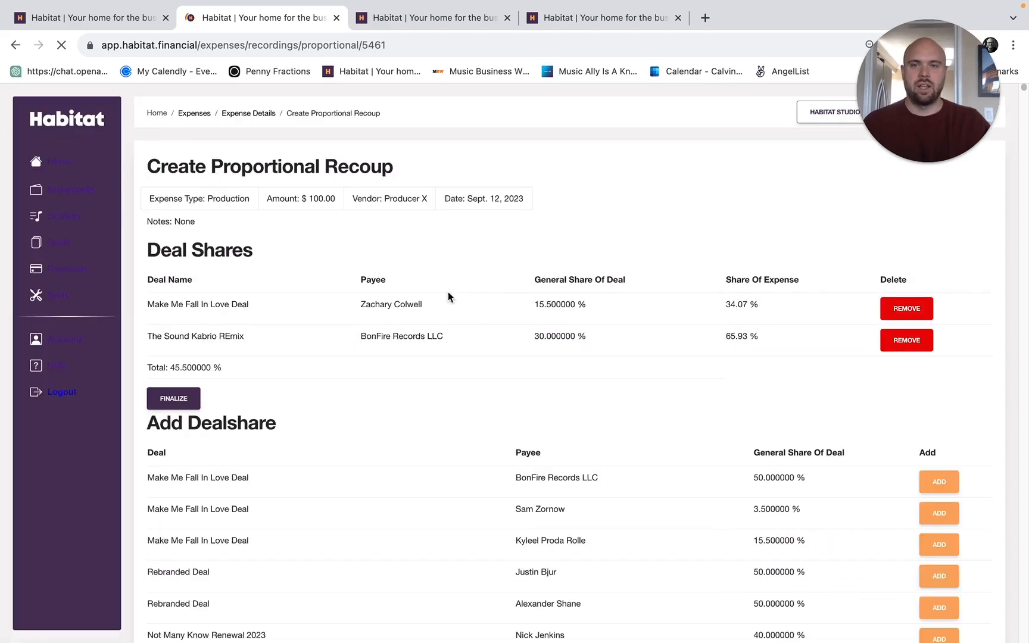
# Compare each added payee's general share of the deal with the resulting share of the expense.
pyautogui.moveTo(448, 292); pyautogui.dragTo(341, 310)
pyautogui.click(545, 322)
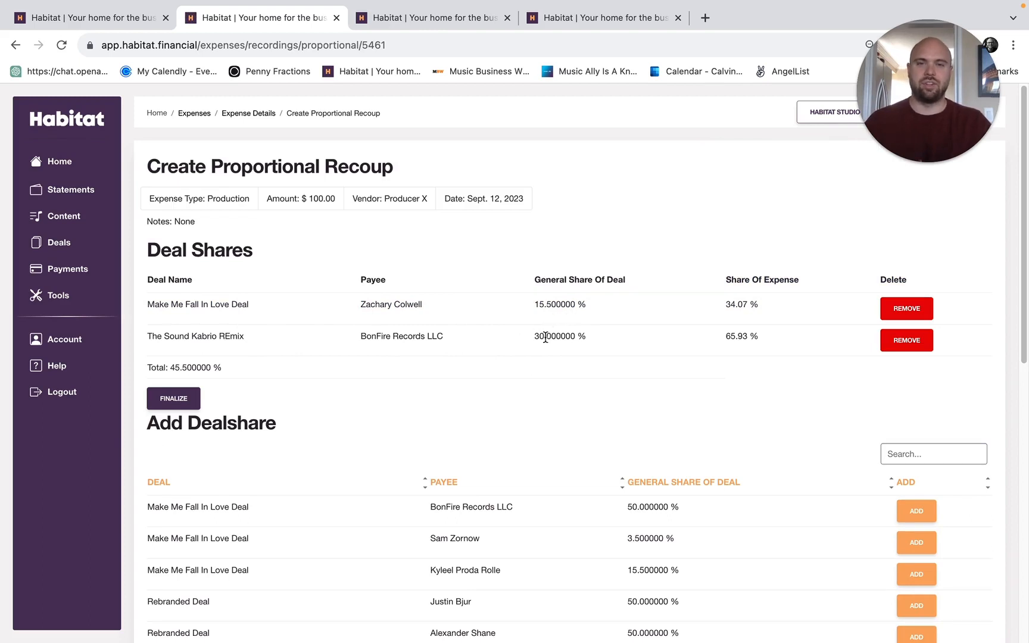
pyautogui.moveTo(533, 337); pyautogui.dragTo(586, 338)
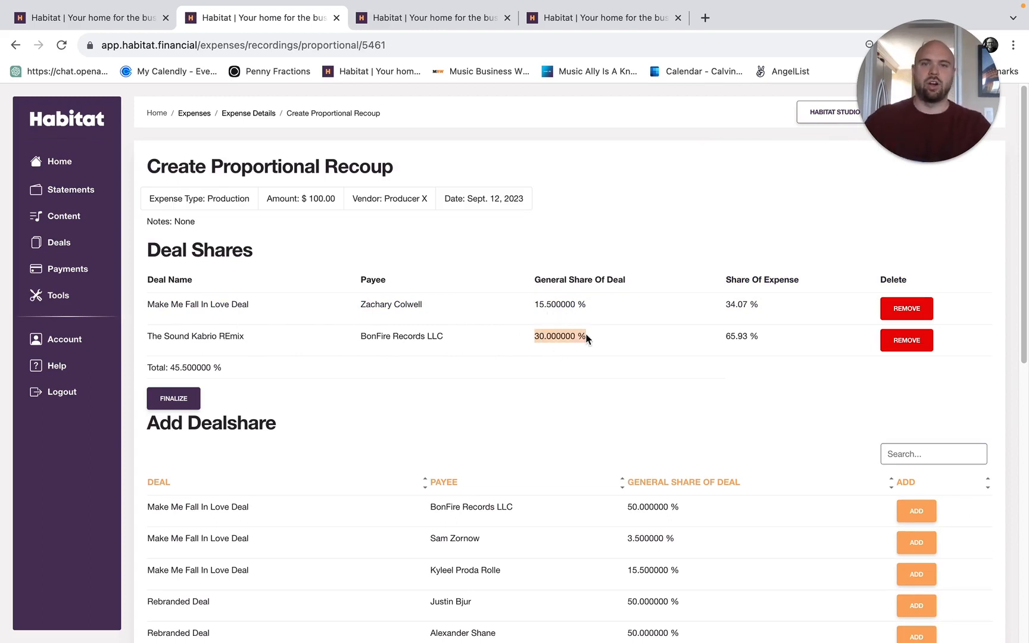
pyautogui.moveTo(535, 308); pyautogui.dragTo(575, 312)
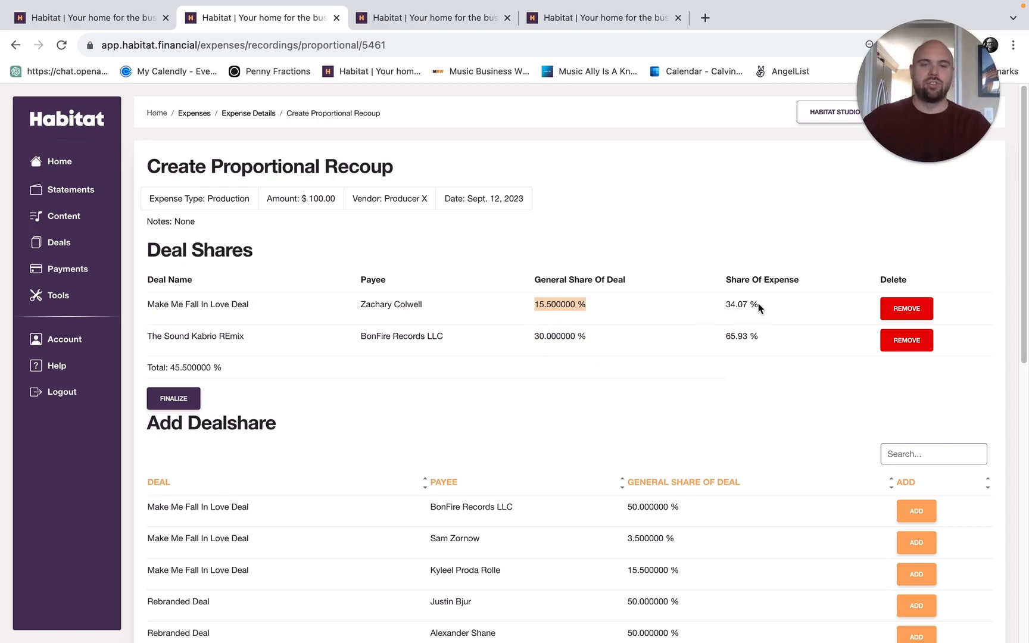
pyautogui.moveTo(758, 303); pyautogui.dragTo(721, 305)
pyautogui.moveTo(768, 340); pyautogui.dragTo(712, 341)
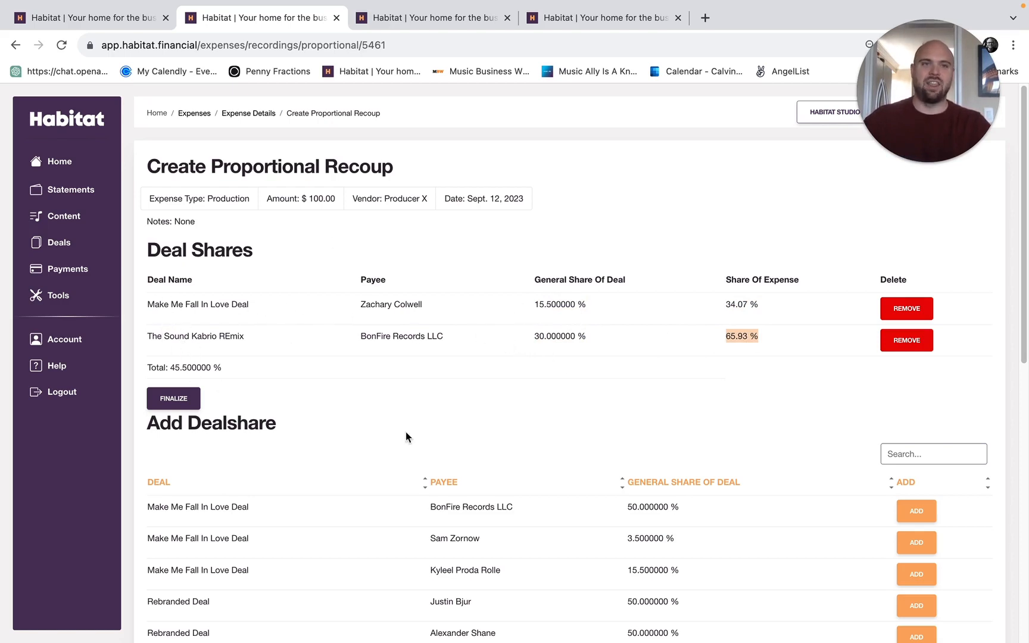
# Find the Sweet Melodies deals by searching for swee and add the last-listed 25% payee share of the Sweet Melodies Extension deal.
pyautogui.click(911, 453)
pyautogui.write('swee')
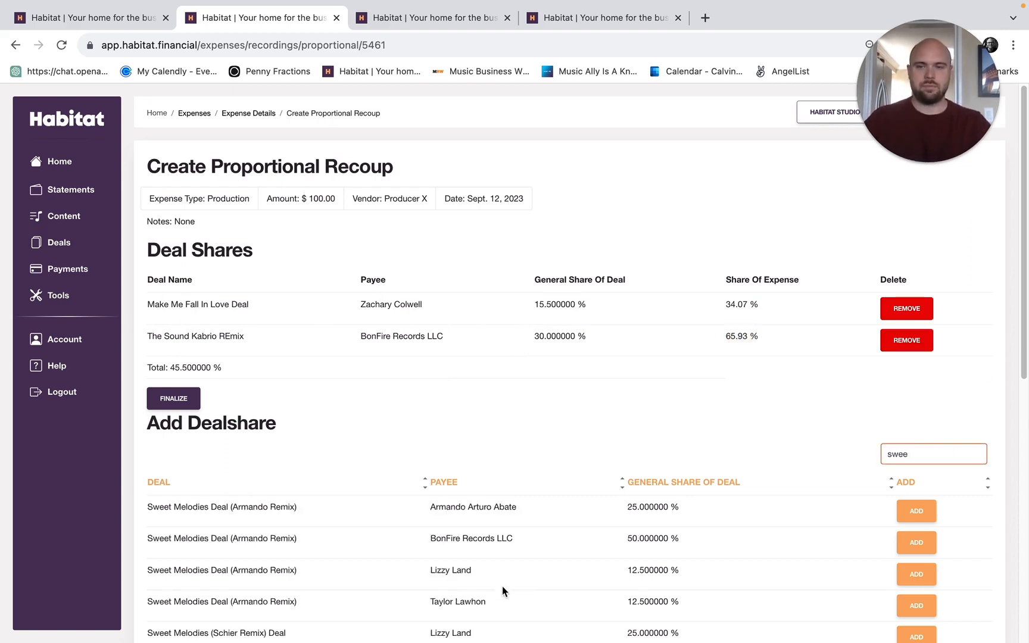
pyautogui.scroll(-10, 500, 584)
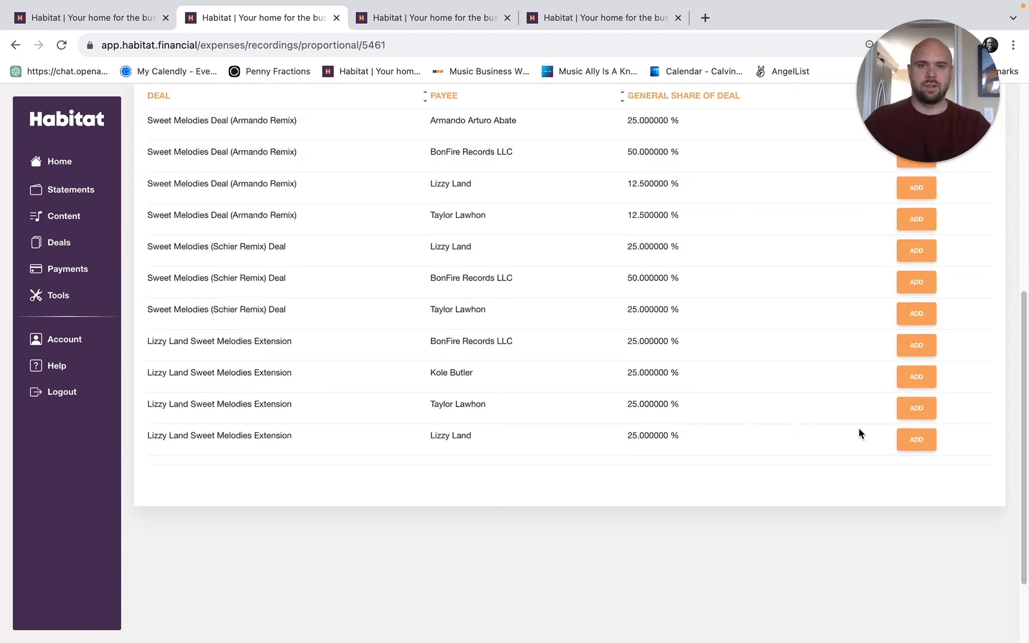
pyautogui.click(901, 442)
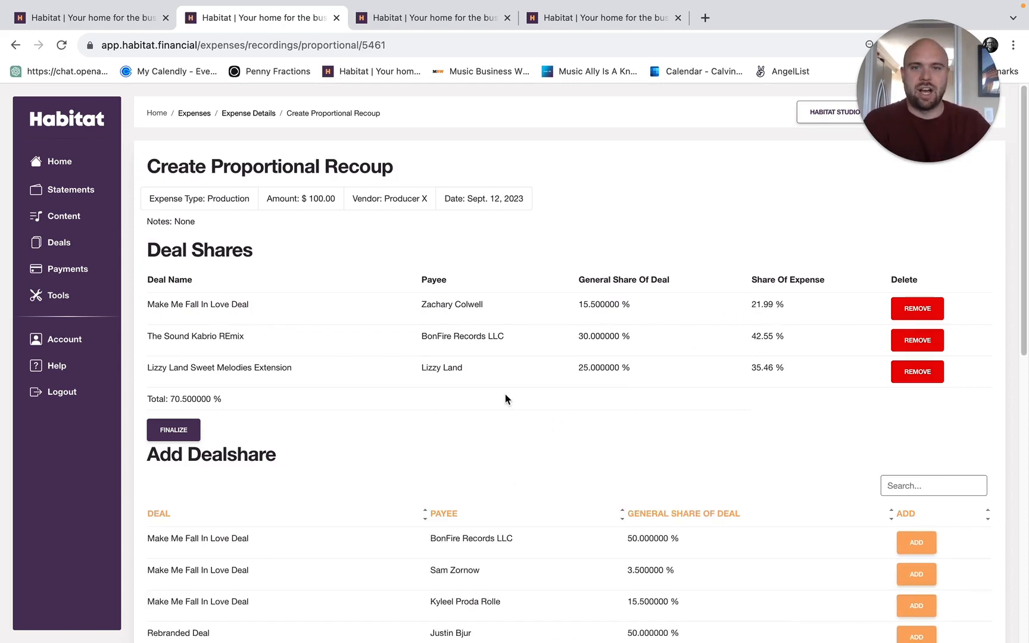
# Compare the general share of the deal with the share of expense for the Sweet Melodies Extension and The Sound Kabrio REmix payees.
pyautogui.moveTo(578, 368); pyautogui.dragTo(648, 370)
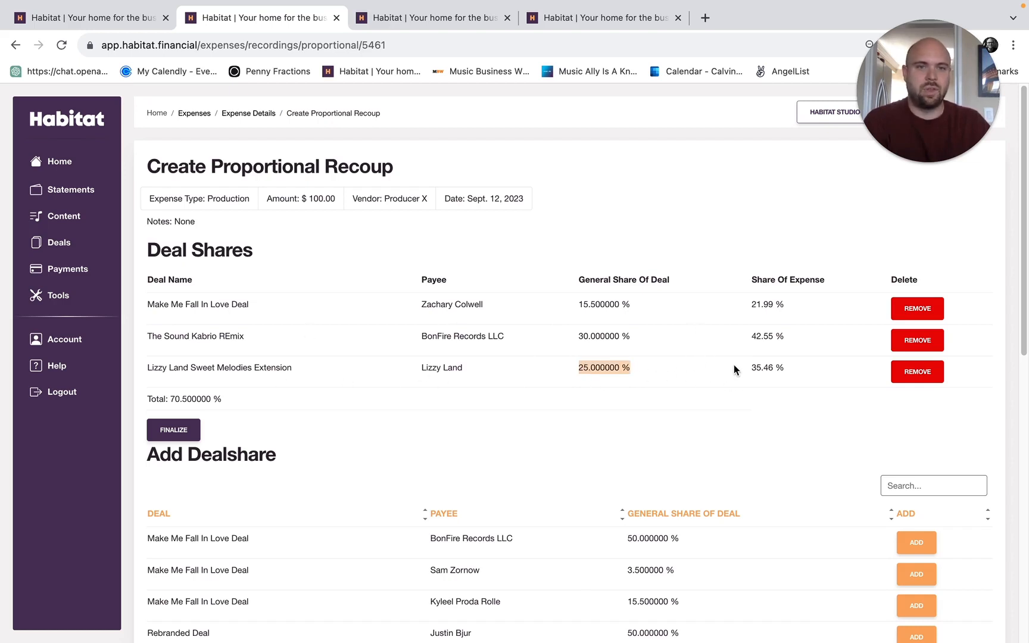
pyautogui.moveTo(743, 371); pyautogui.dragTo(785, 367)
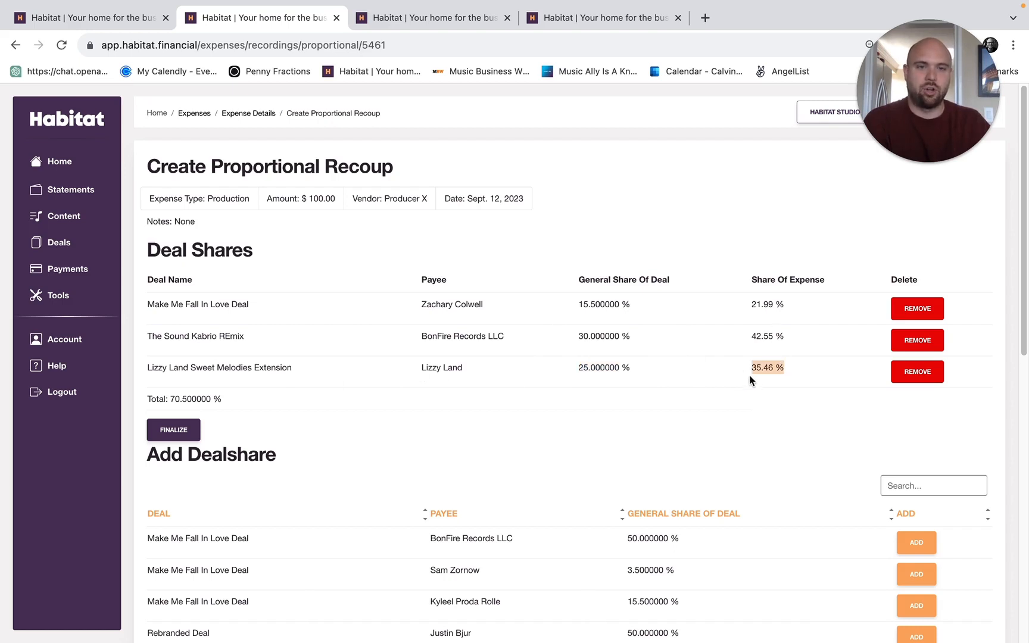
pyautogui.click(586, 340)
pyautogui.moveTo(577, 337); pyautogui.dragTo(649, 340)
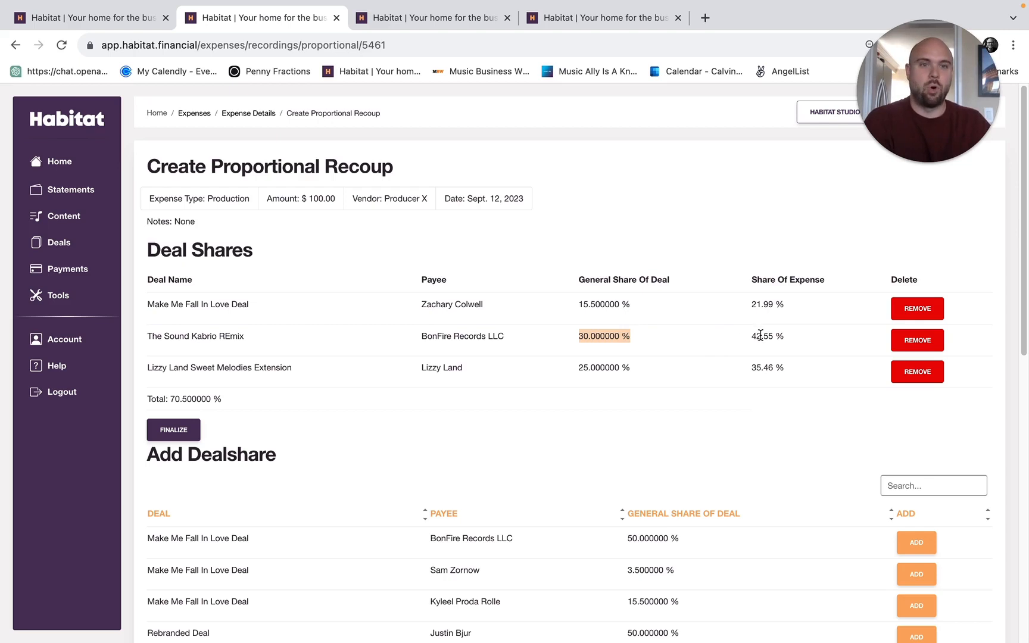
pyautogui.moveTo(746, 338); pyautogui.dragTo(804, 337)
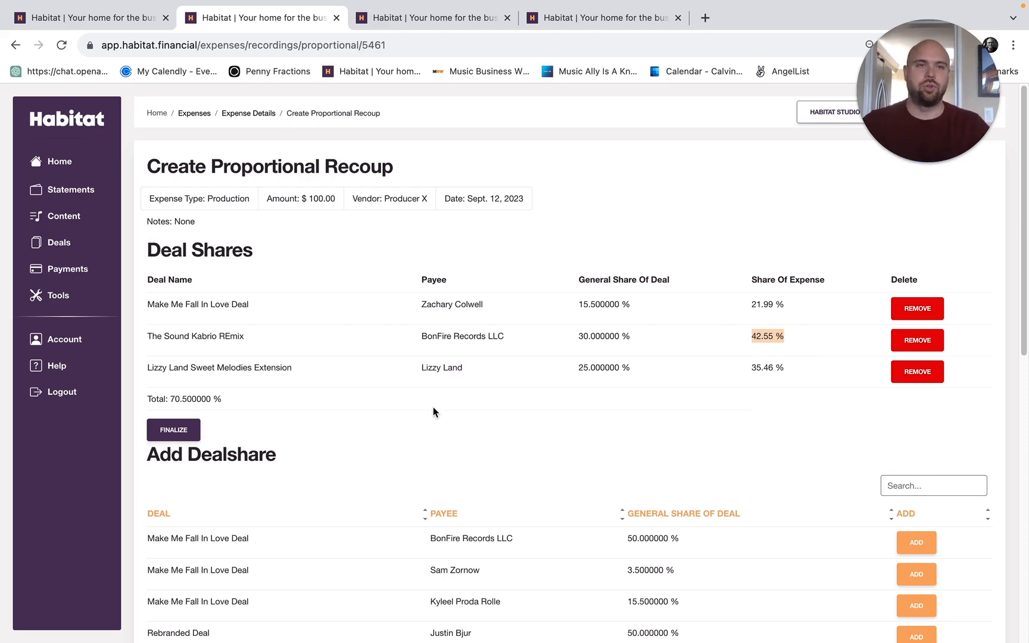
# Replace all current dealshares with BonFire Records LLC's share of Make Me Fall In Love Deal and both 50% payee shares of Rebranded Deal.
pyautogui.click(909, 315)
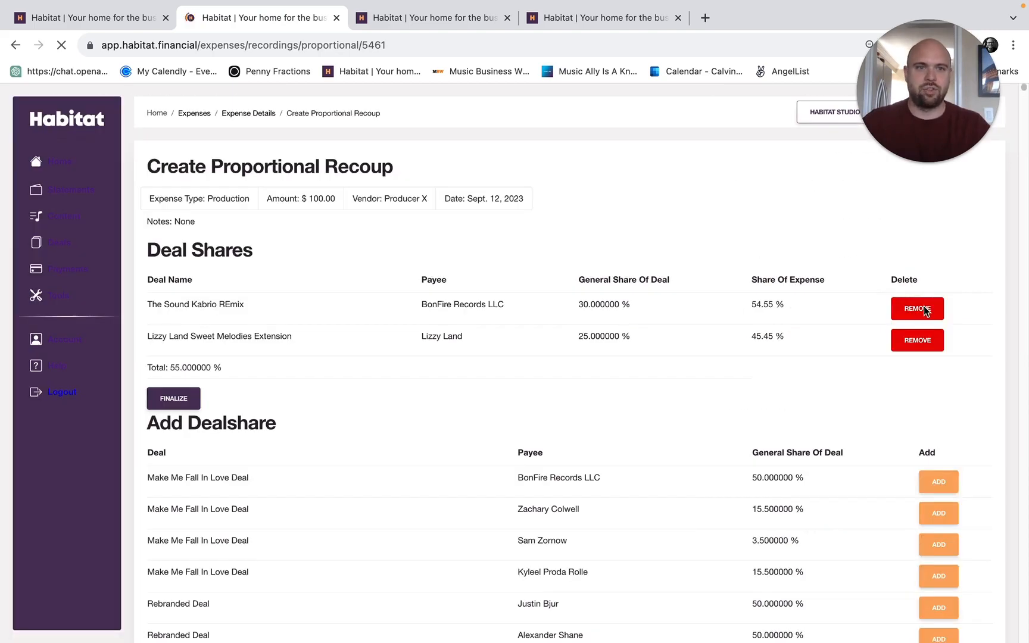
pyautogui.click(913, 316)
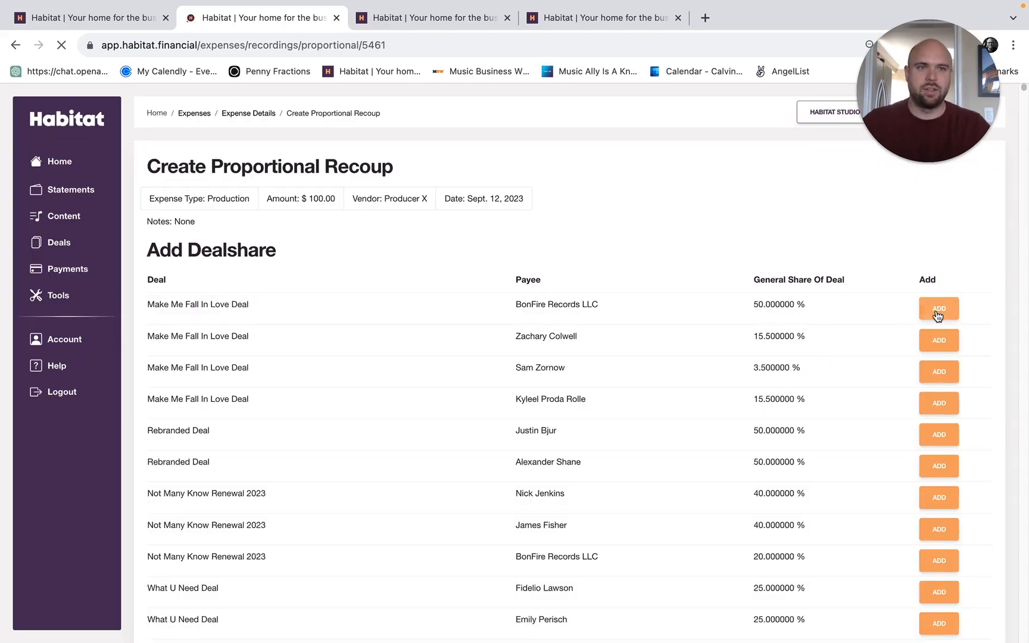
pyautogui.click(938, 310)
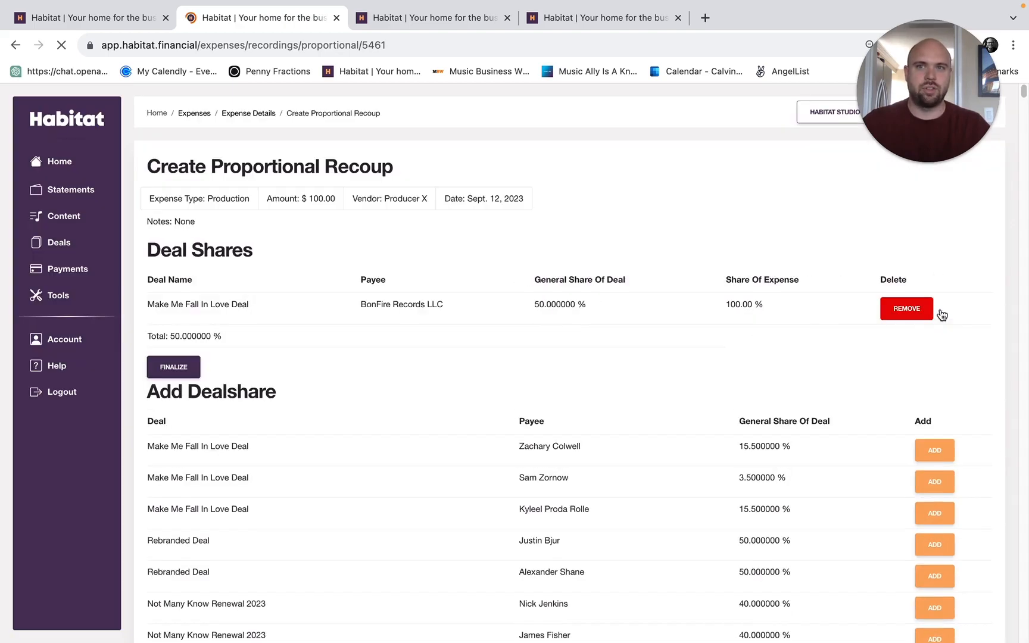
pyautogui.click(939, 545)
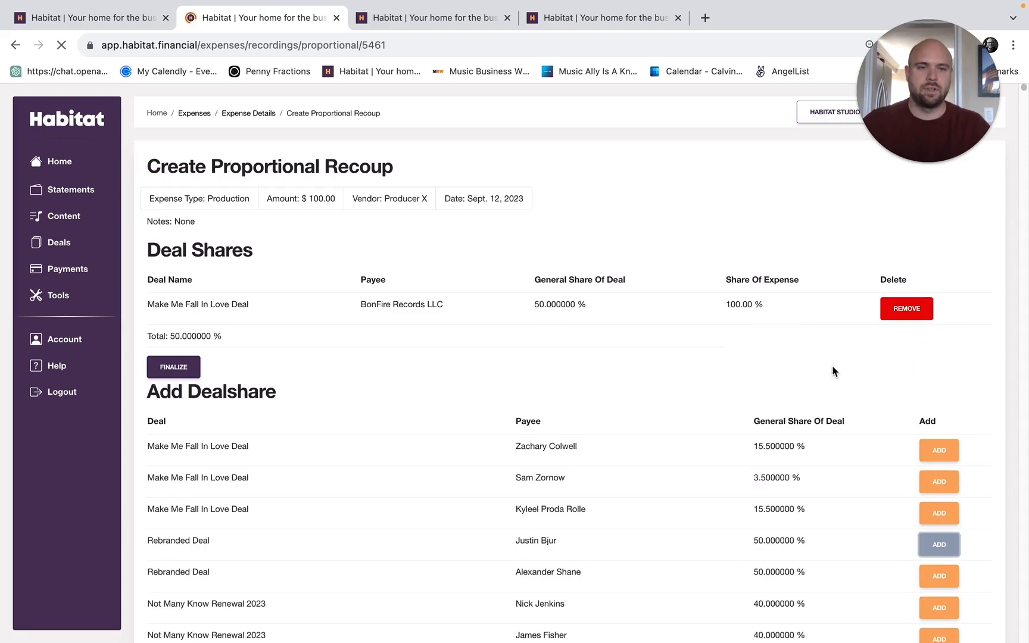
pyautogui.scroll(-3, 834, 402)
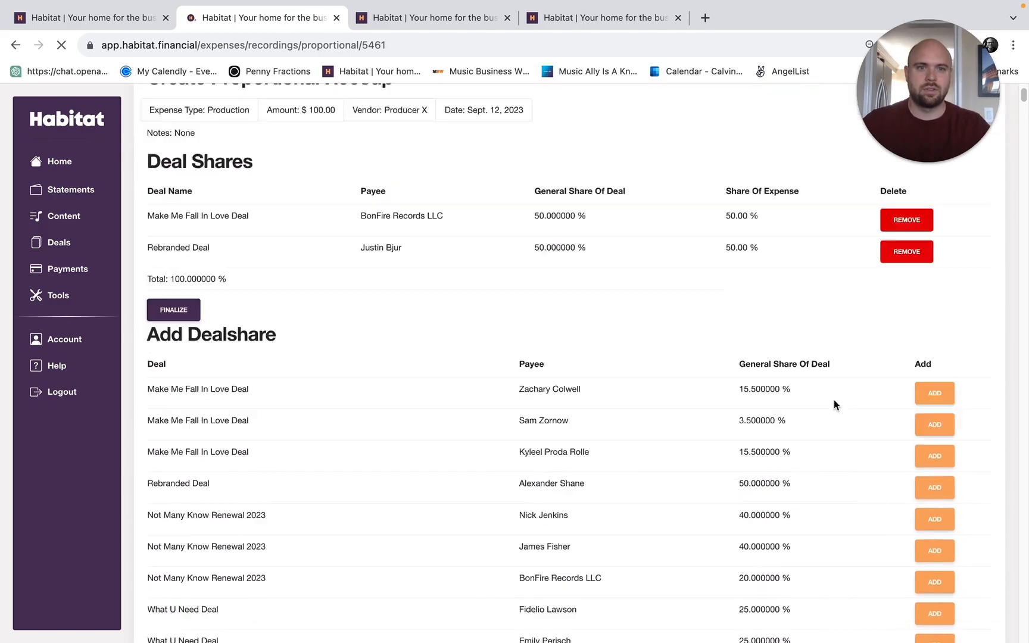
pyautogui.click(939, 447)
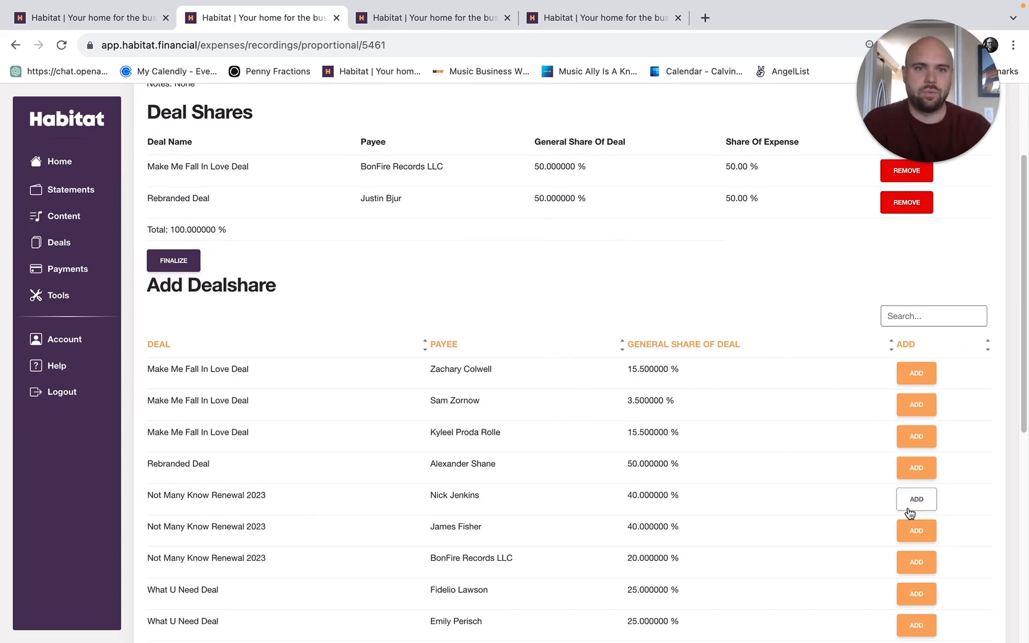
pyautogui.click(911, 474)
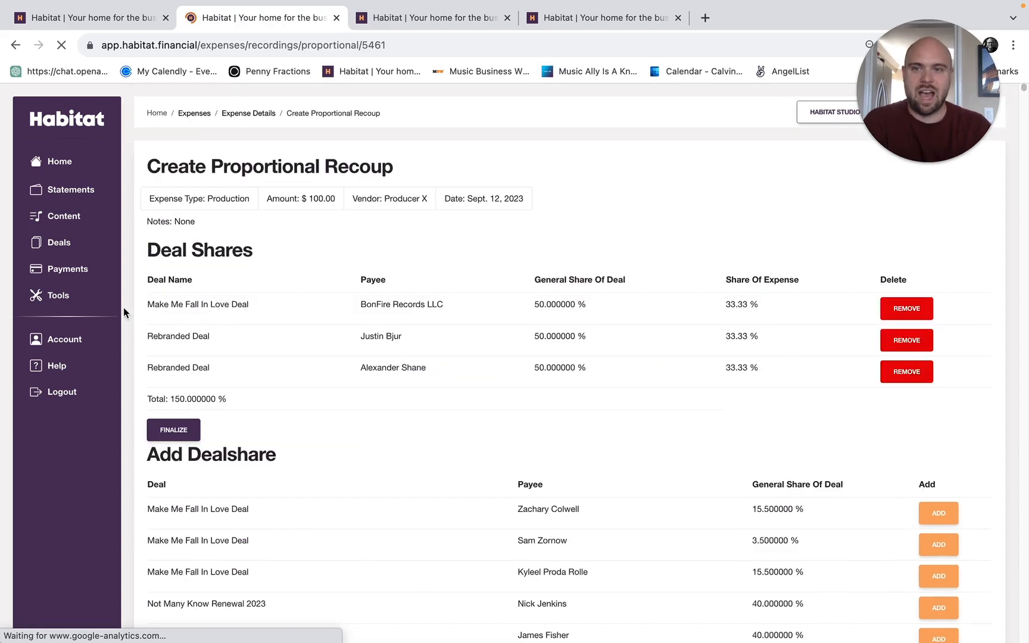
# Review how the expense is split among the three 50% payees across Make Me Fall In Love Deal and Rebranded Deal.
pyautogui.moveTo(181, 316); pyautogui.dragTo(178, 330)
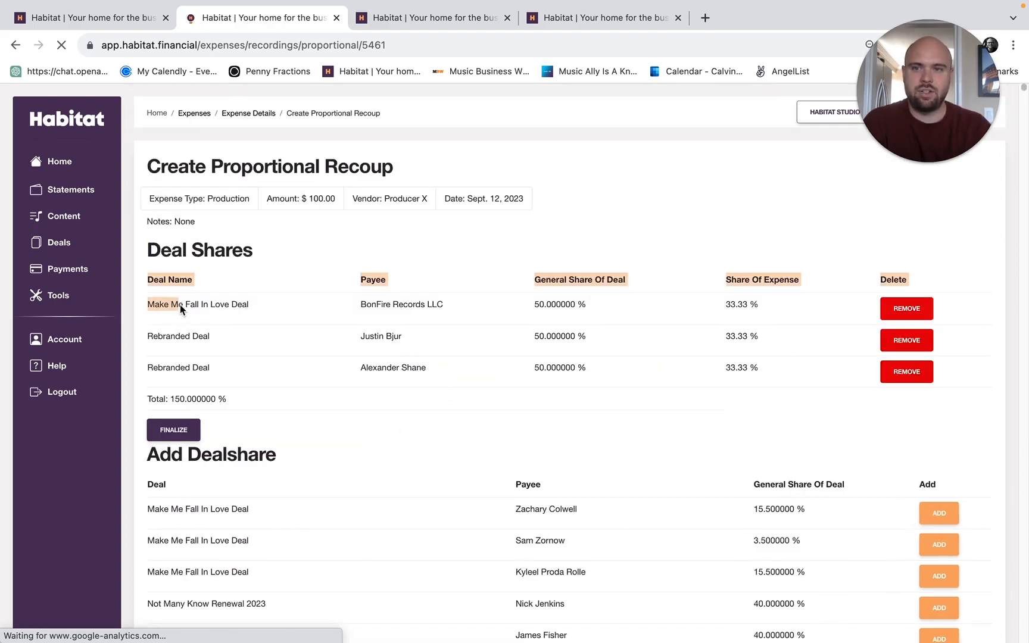
pyautogui.click(184, 370)
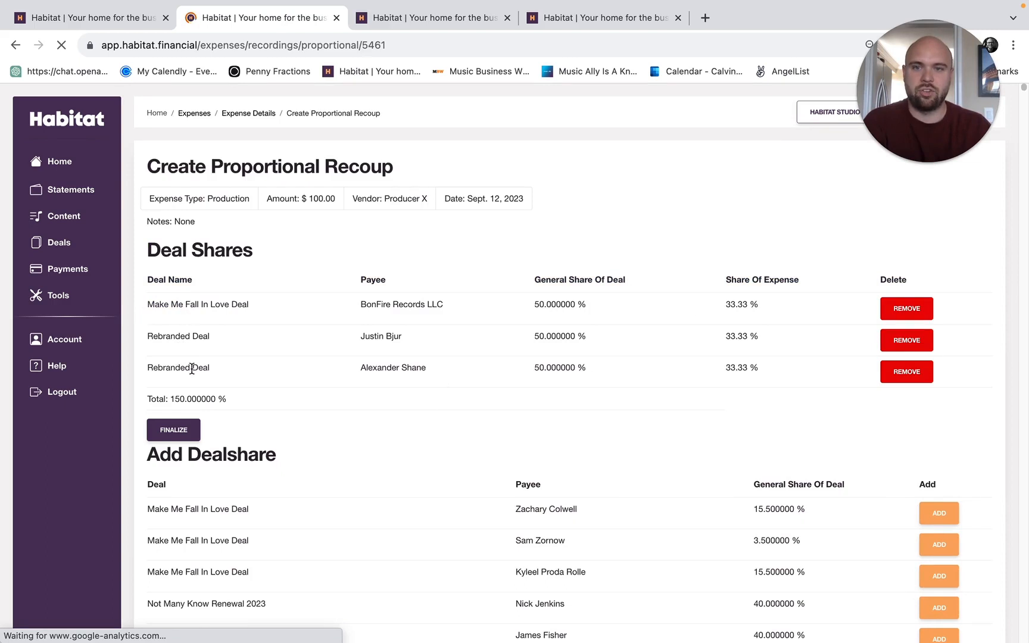
pyautogui.moveTo(528, 310); pyautogui.dragTo(758, 370)
pyautogui.click(759, 370)
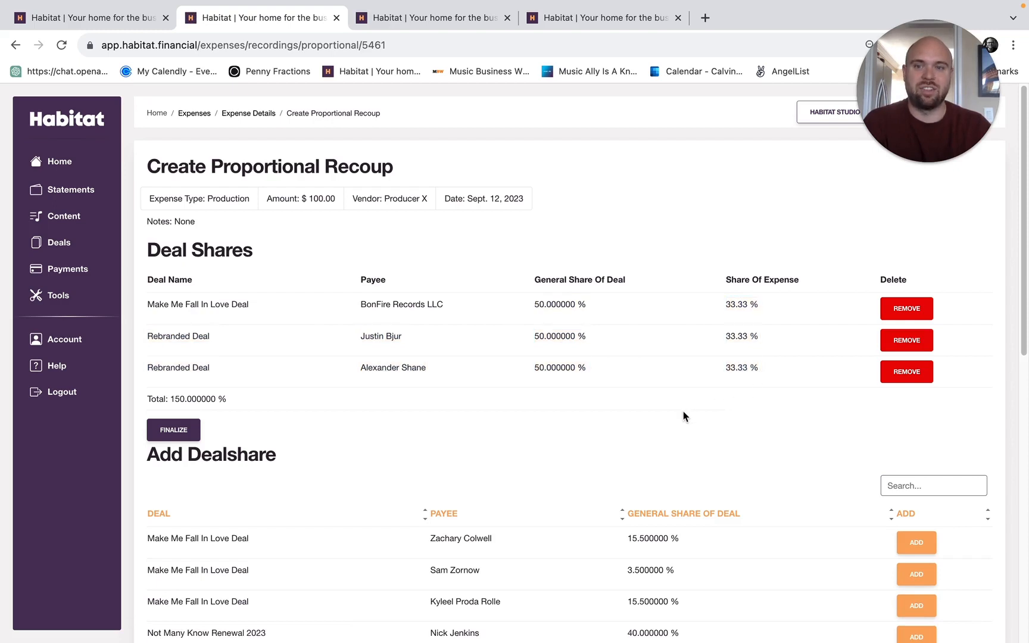
# Add the first 15.5% payee share of Make Me Fall In Love Deal and compare its share of the expense with the 50% payees' shares.
pyautogui.click(916, 543)
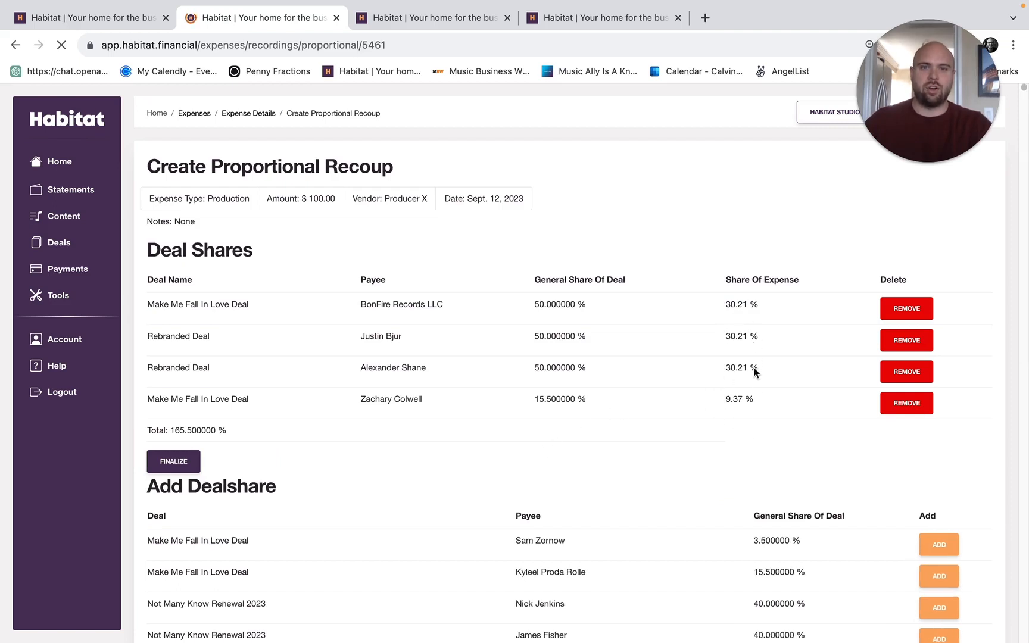
pyautogui.moveTo(726, 305); pyautogui.dragTo(754, 368)
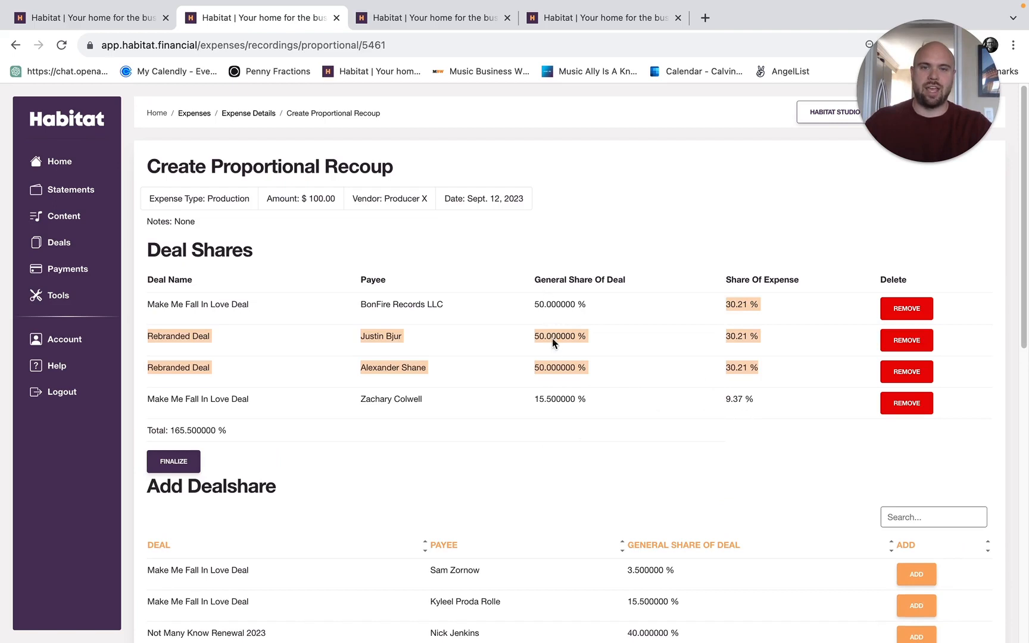
pyautogui.click(548, 303)
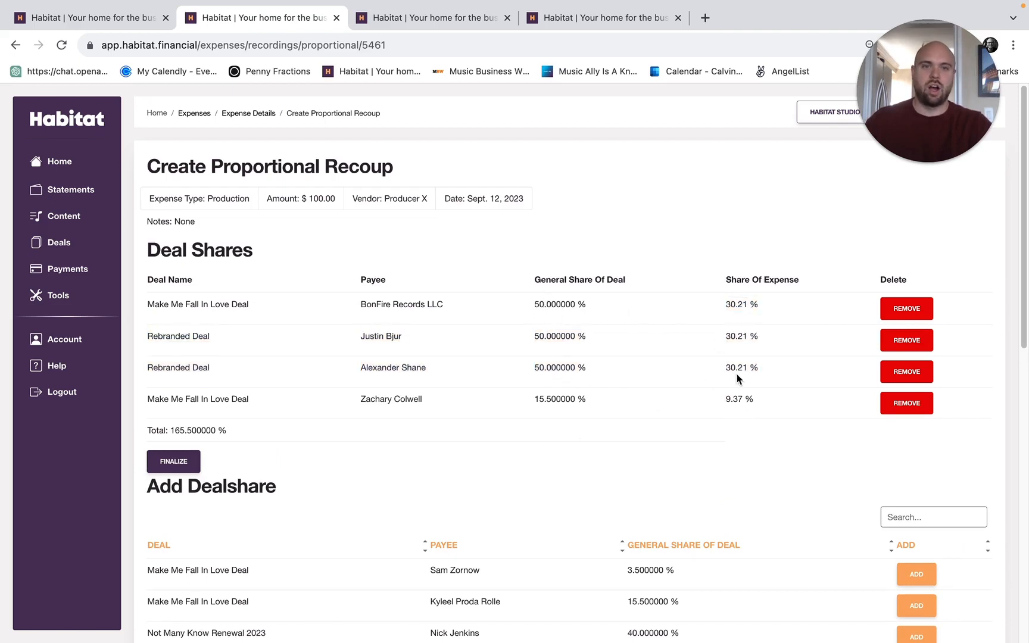
pyautogui.moveTo(756, 367); pyautogui.dragTo(721, 313)
pyautogui.click(648, 422)
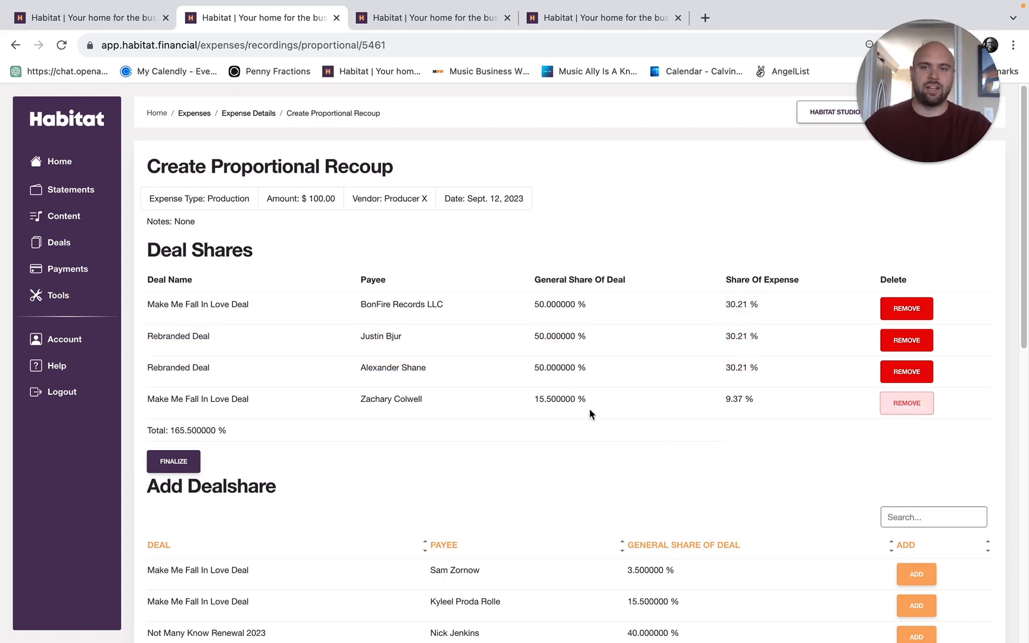
# Finalize the proportional recoup and check the recoup type in the expense details.
pyautogui.click(182, 466)
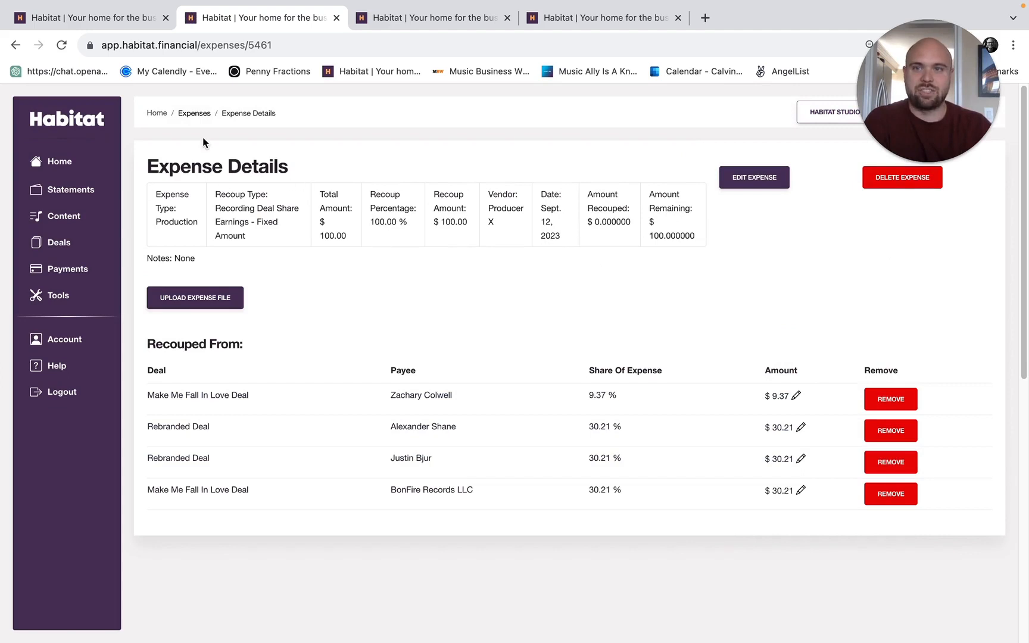
pyautogui.doubleClick(267, 222)
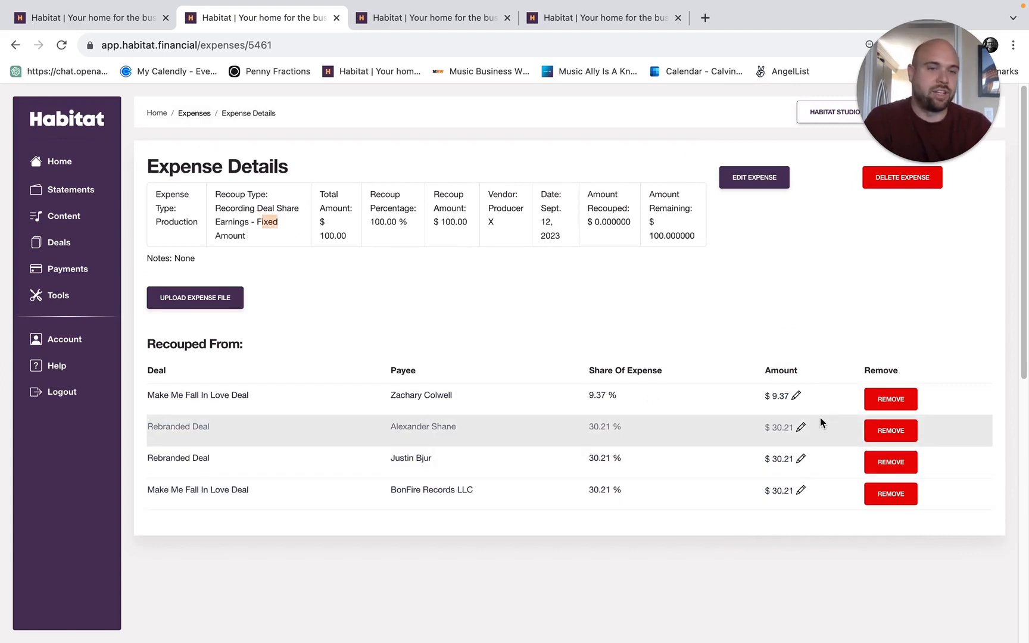